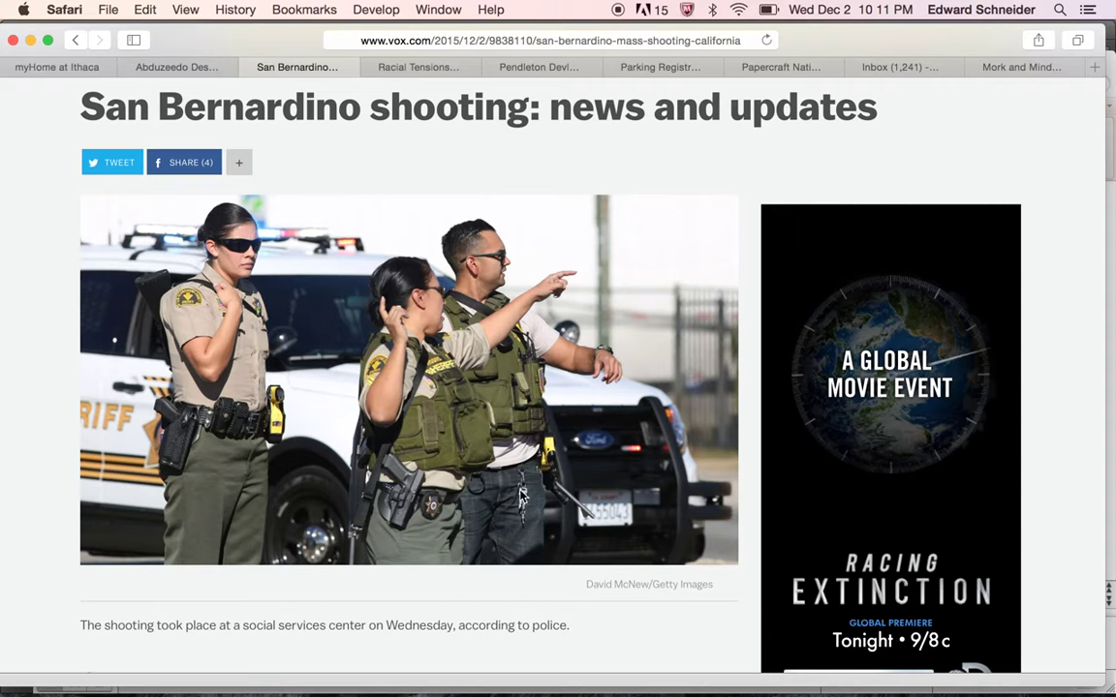
pyautogui.scroll(-5, 521, 496)
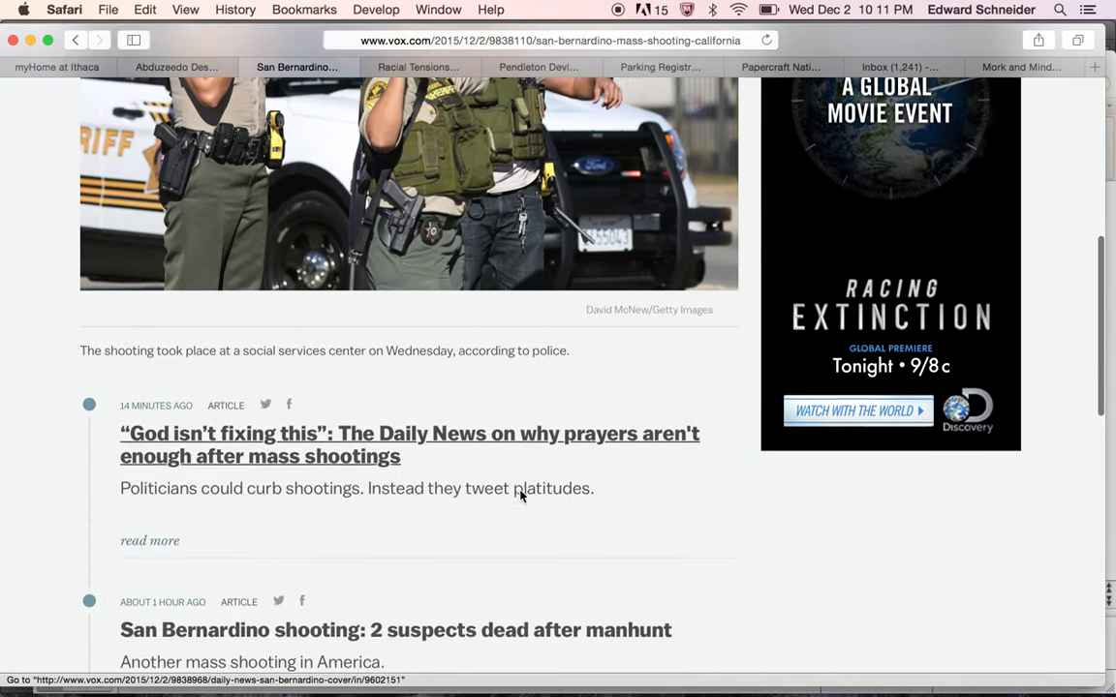
pyautogui.scroll(-5, 521, 496)
pyautogui.scroll(-2, 521, 496)
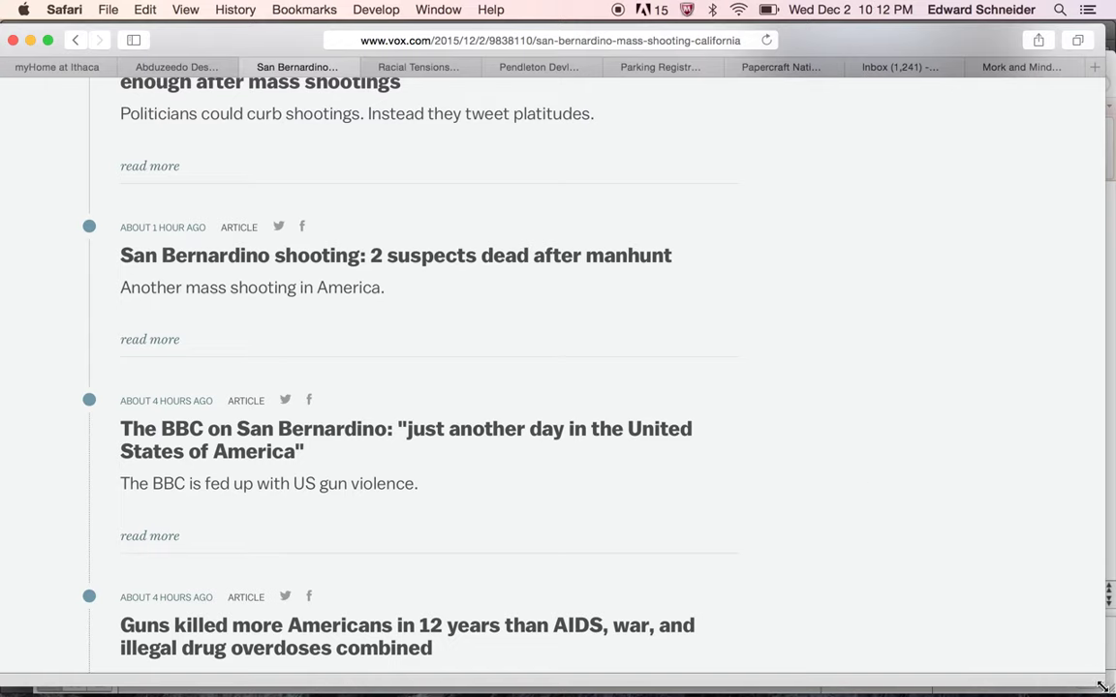
pyautogui.moveTo(1102, 685); pyautogui.dragTo(762, 692)
pyautogui.scroll(-15, 590, 623)
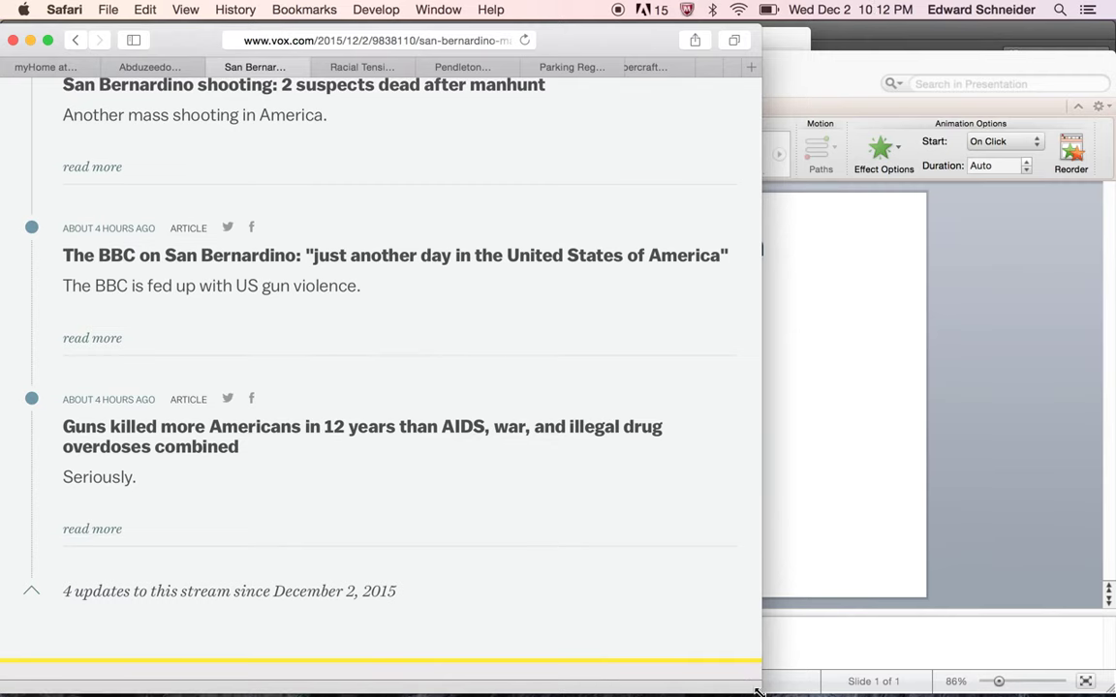
pyautogui.moveTo(758, 690); pyautogui.dragTo(661, 688)
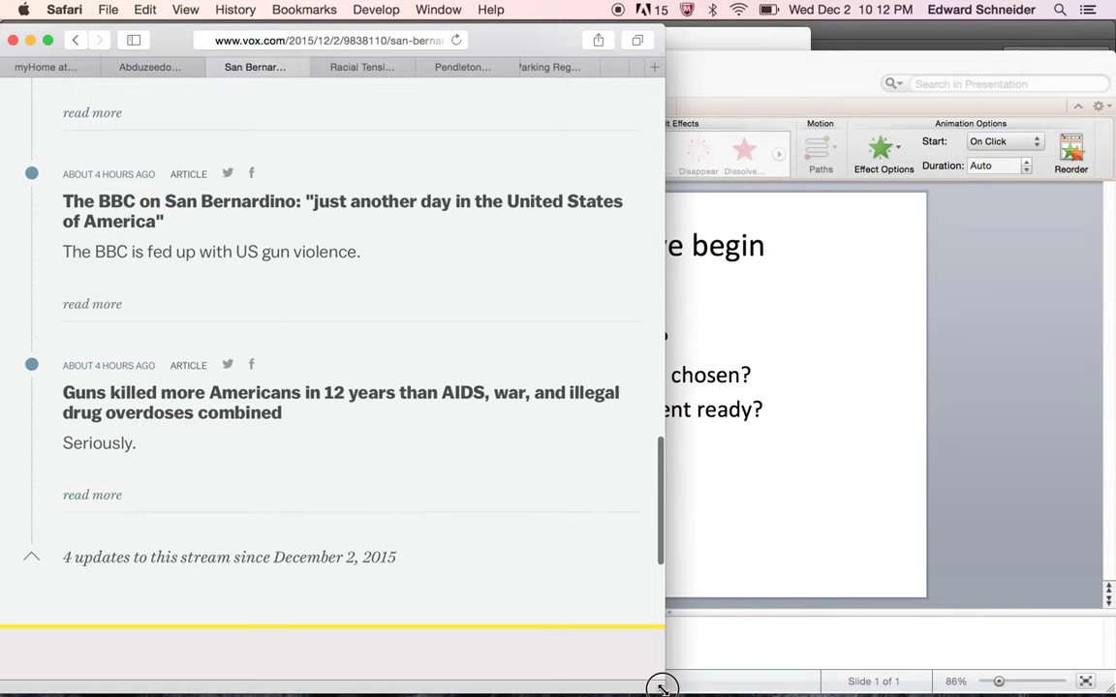
pyautogui.moveTo(661, 687); pyautogui.dragTo(1107, 690)
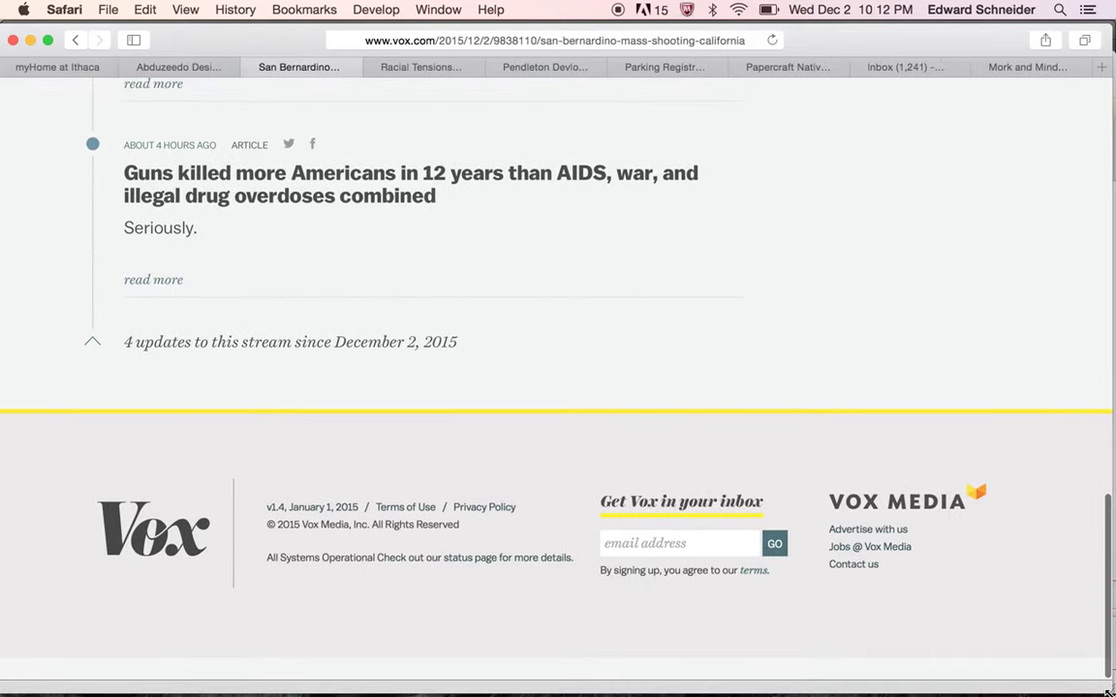
pyautogui.scroll(10, 839, 498)
pyautogui.scroll(3, 838, 497)
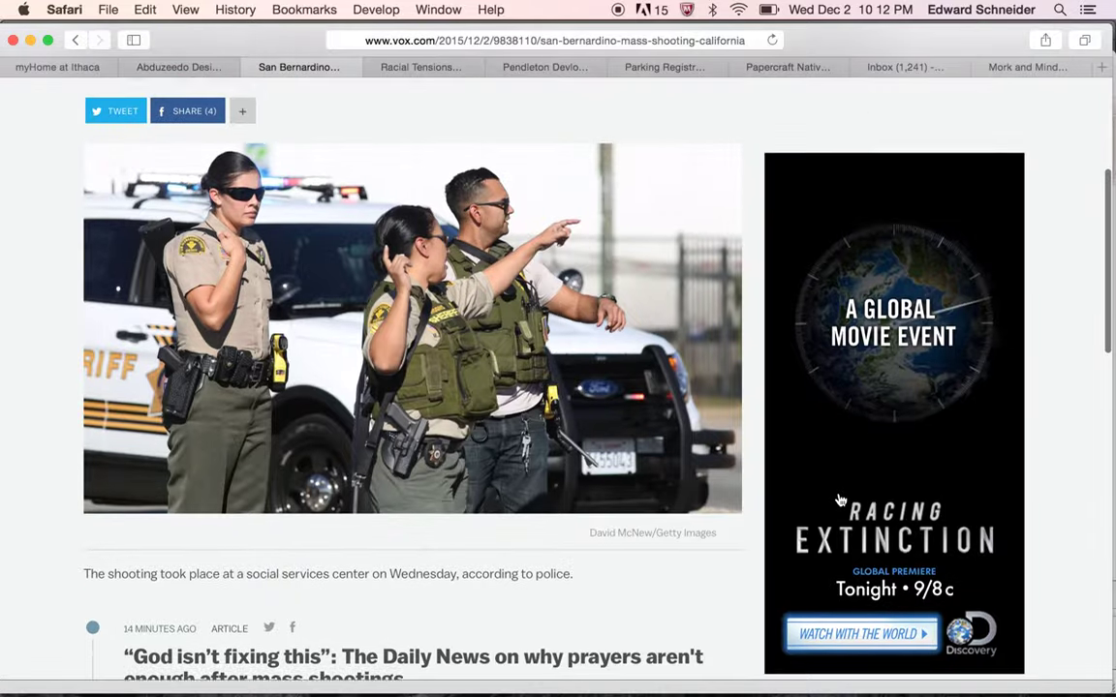
pyautogui.scroll(-7, 838, 498)
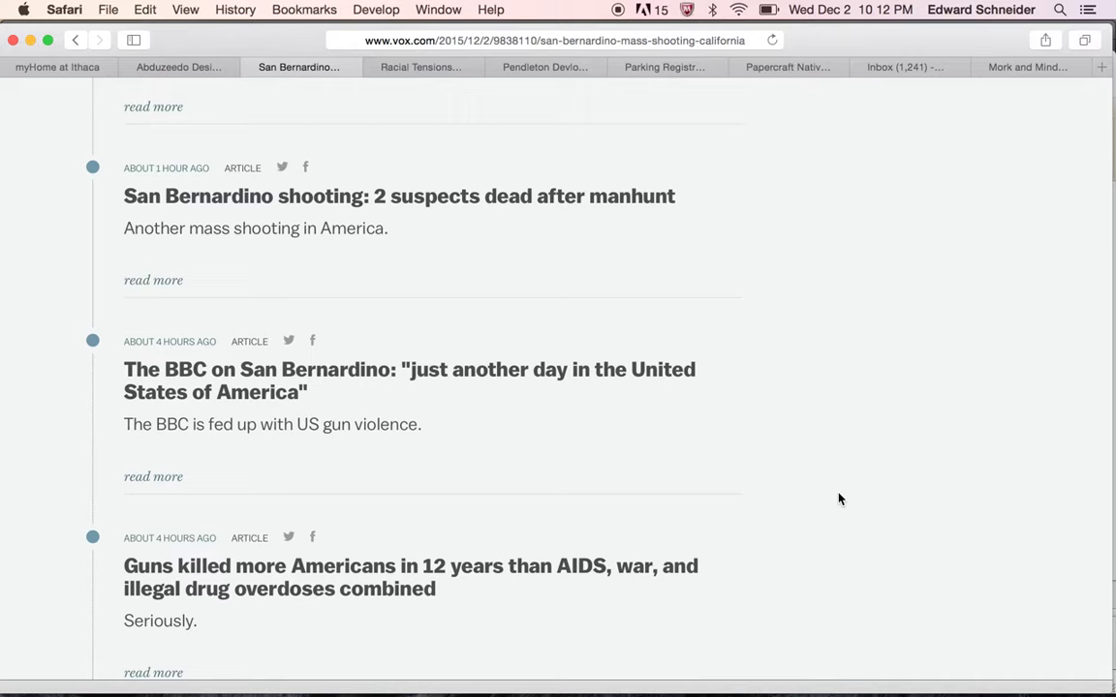
pyautogui.moveTo(752, 678)
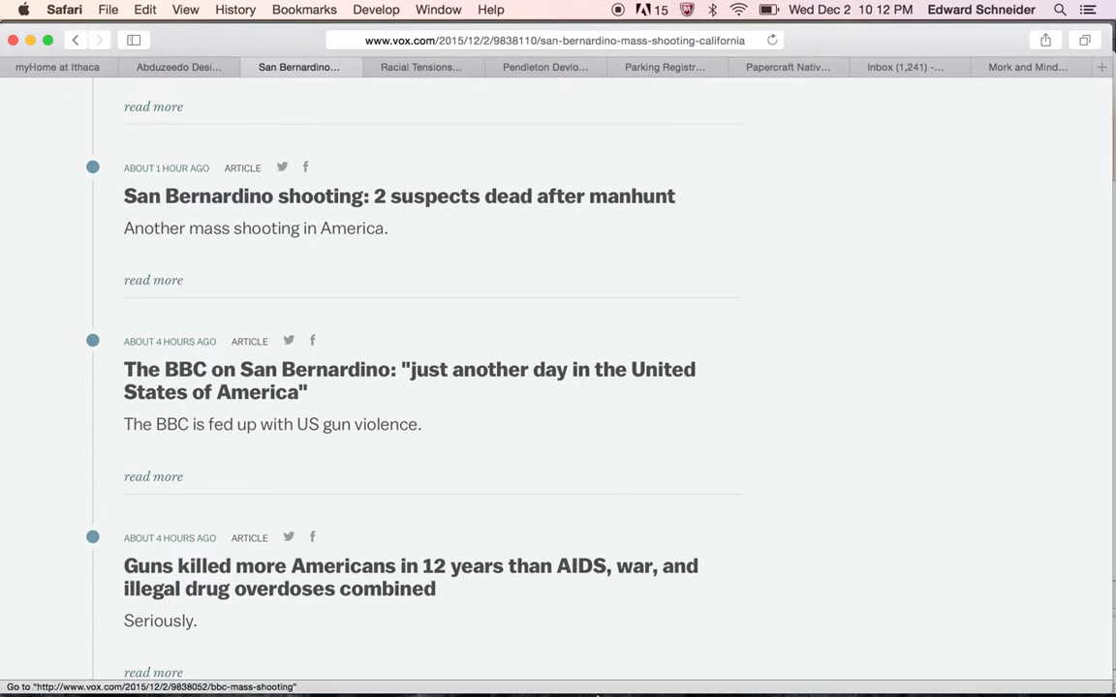
pyautogui.moveTo(584, 675)
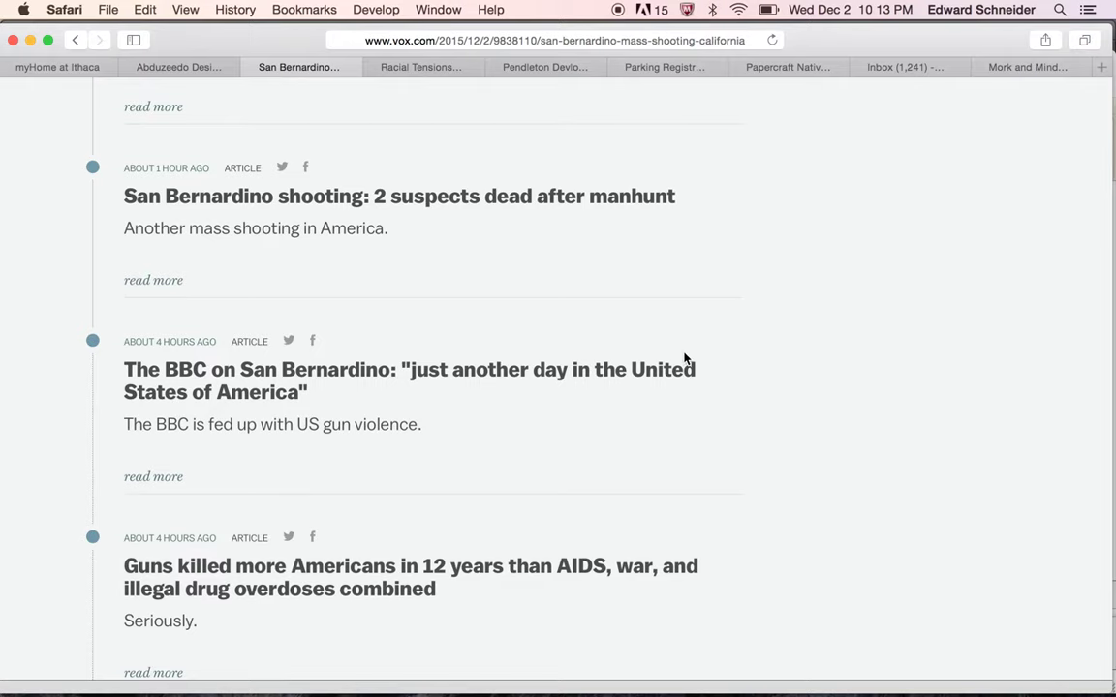
# Switch to the Abduzeedo tab and scroll down through its posts
pyautogui.click(189, 68)
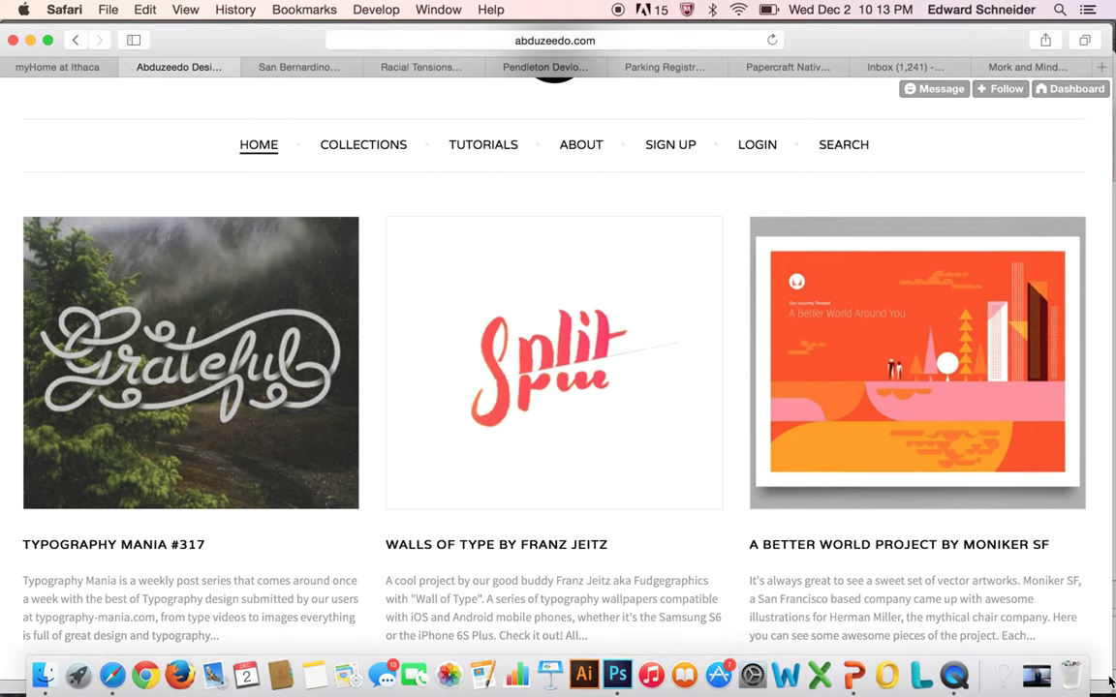
pyautogui.scroll(-10, 551, 529)
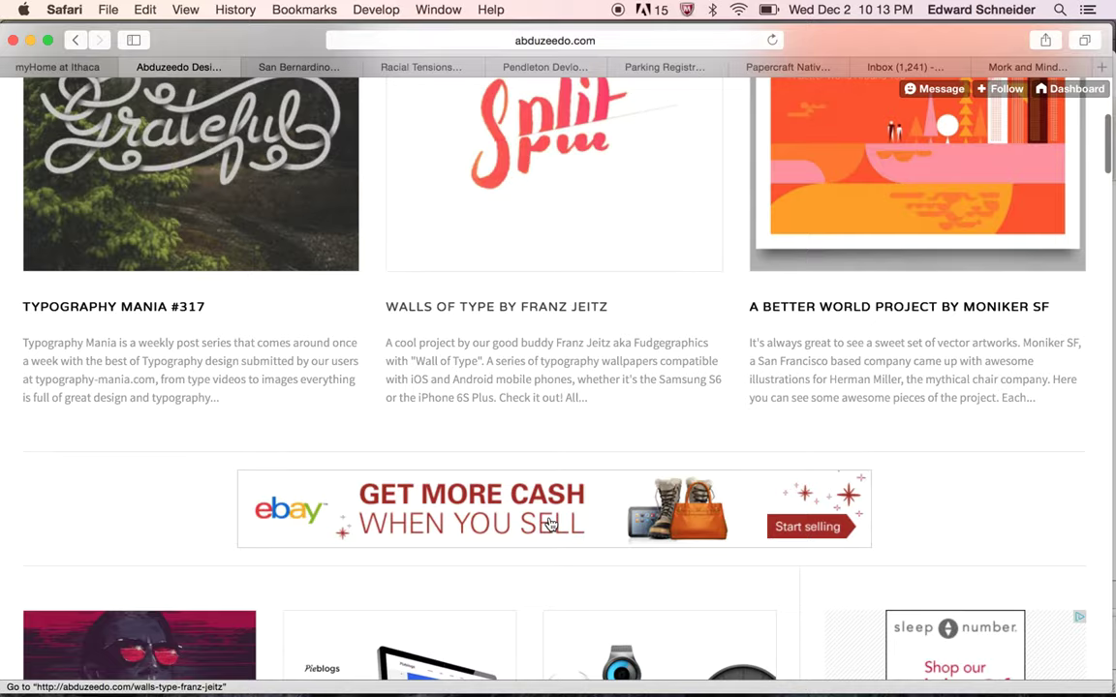
pyautogui.scroll(-4, 551, 525)
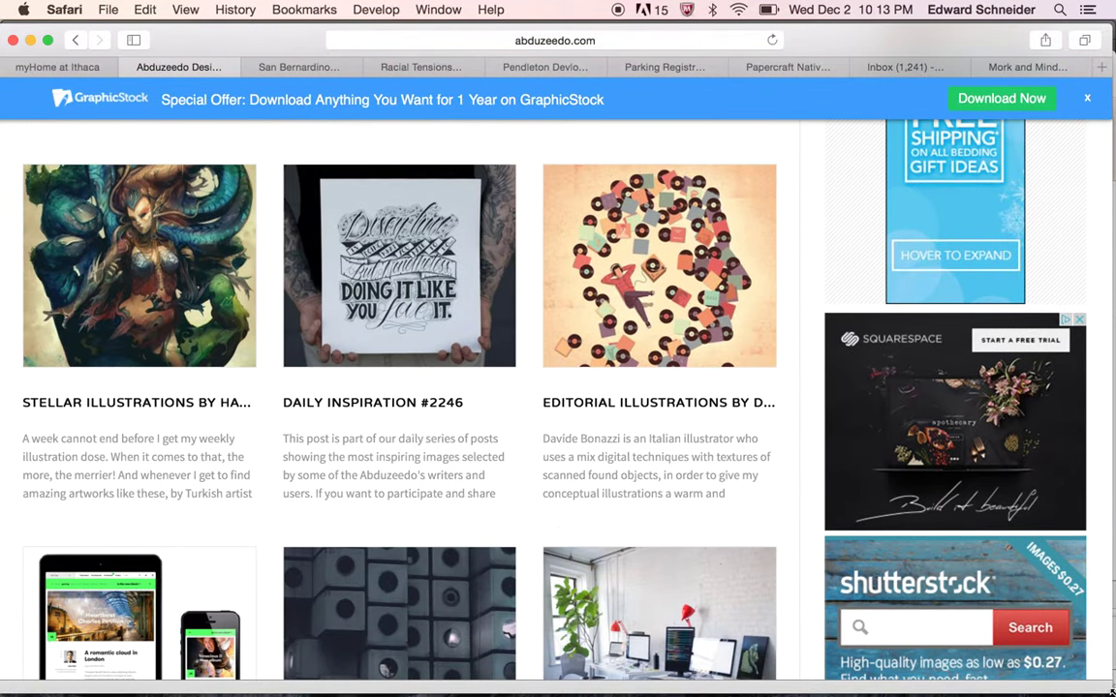
# Resize the Safari window smaller from its corner
pyautogui.moveTo(1111, 692); pyautogui.dragTo(1006, 652)
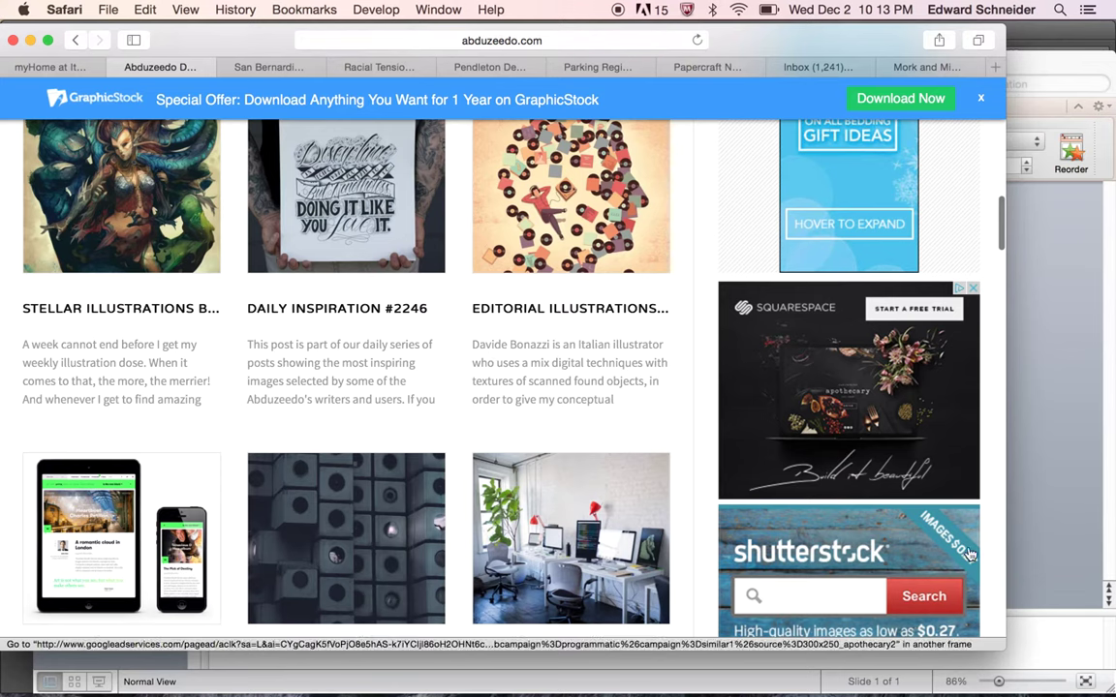
pyautogui.moveTo(1001, 646); pyautogui.dragTo(1111, 683)
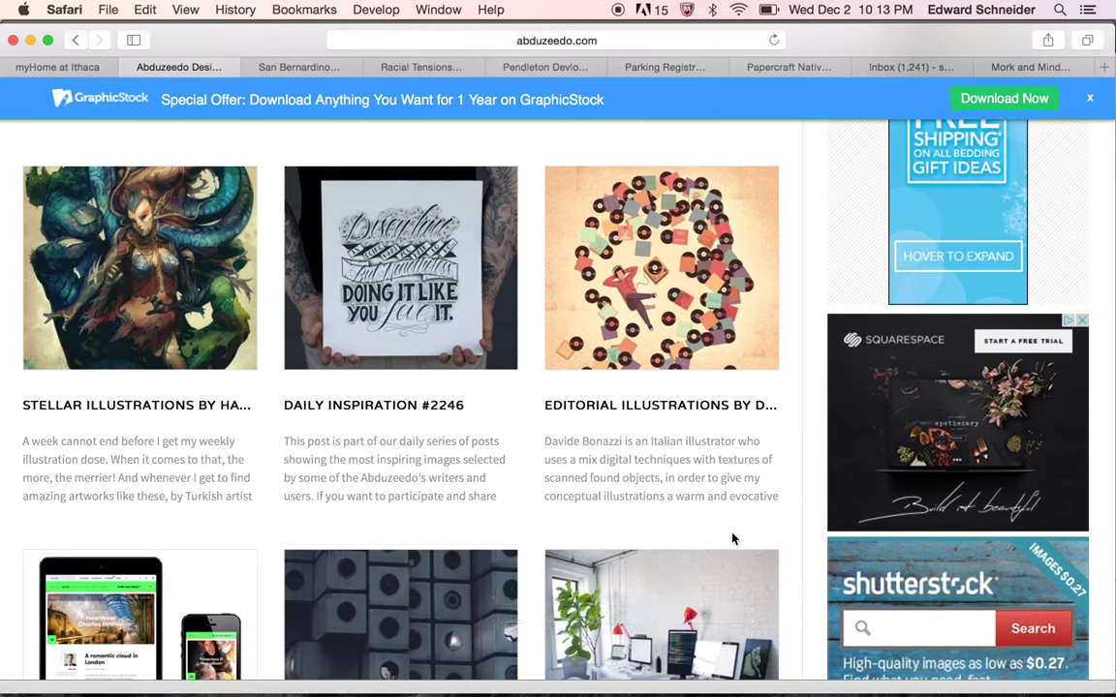
pyautogui.moveTo(718, 689)
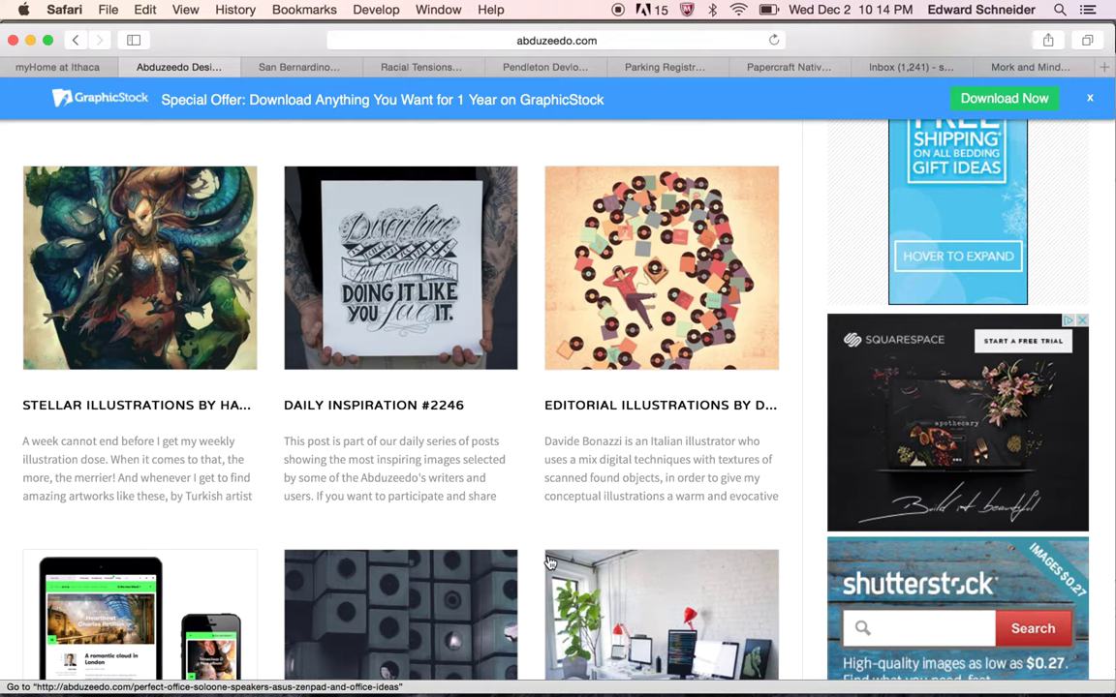
pyautogui.moveTo(508, 690)
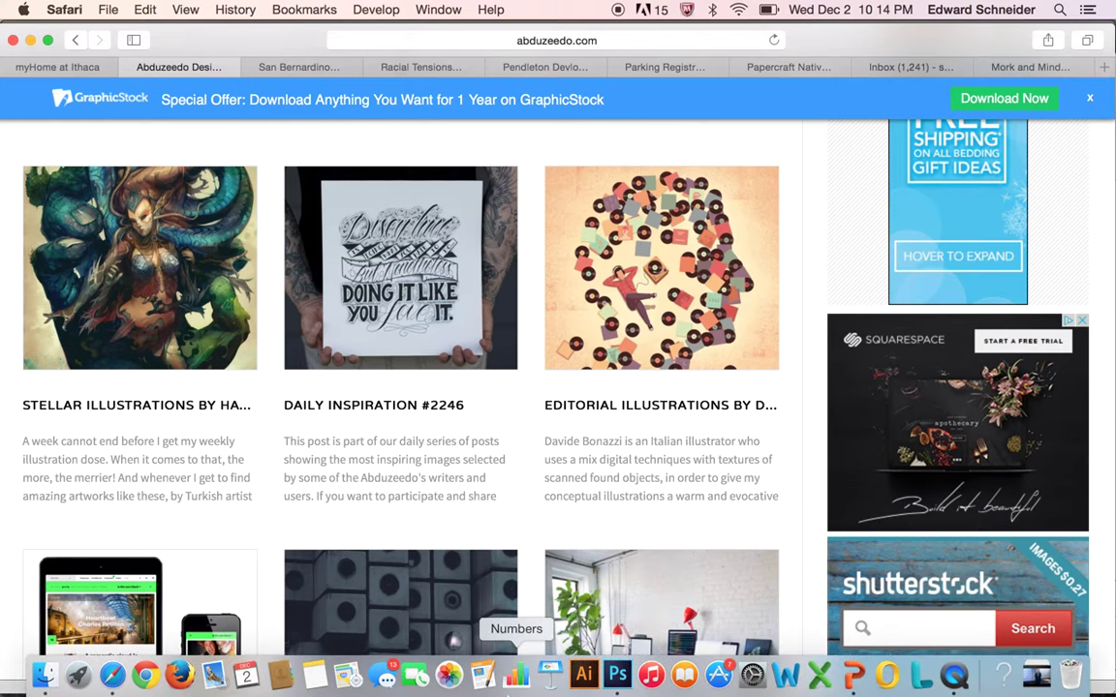
# Bring Photoshop forward on Tiny Chihuahua.psd, add an empty text layer, and show the Swatches panel
pyautogui.click(619, 676)
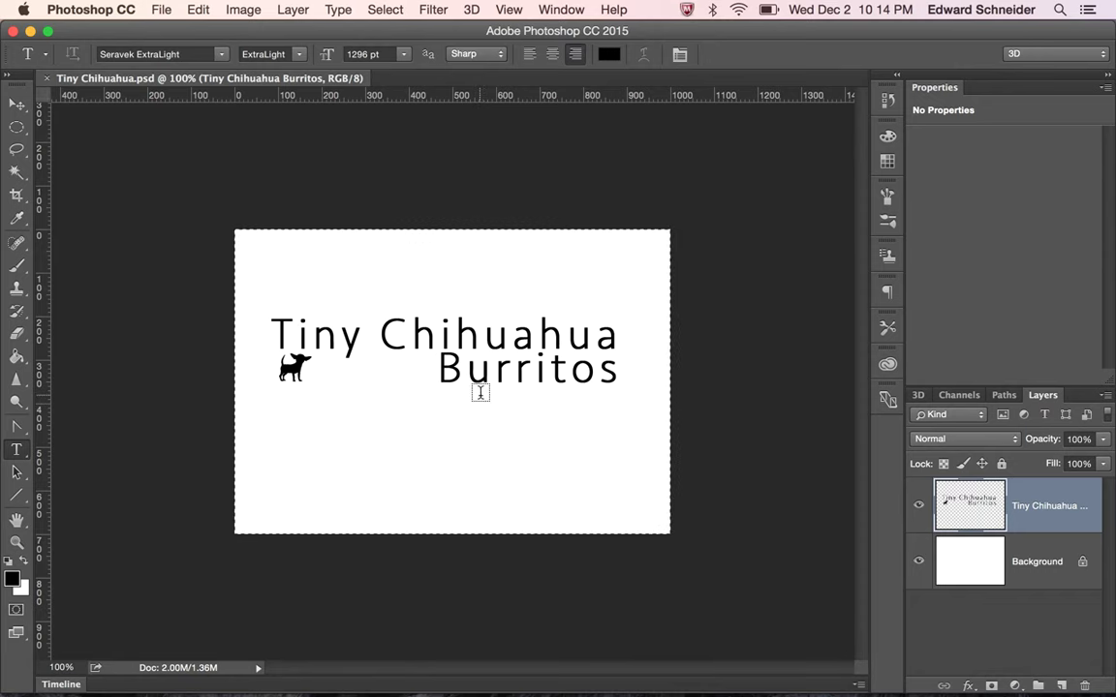
pyautogui.click(187, 320)
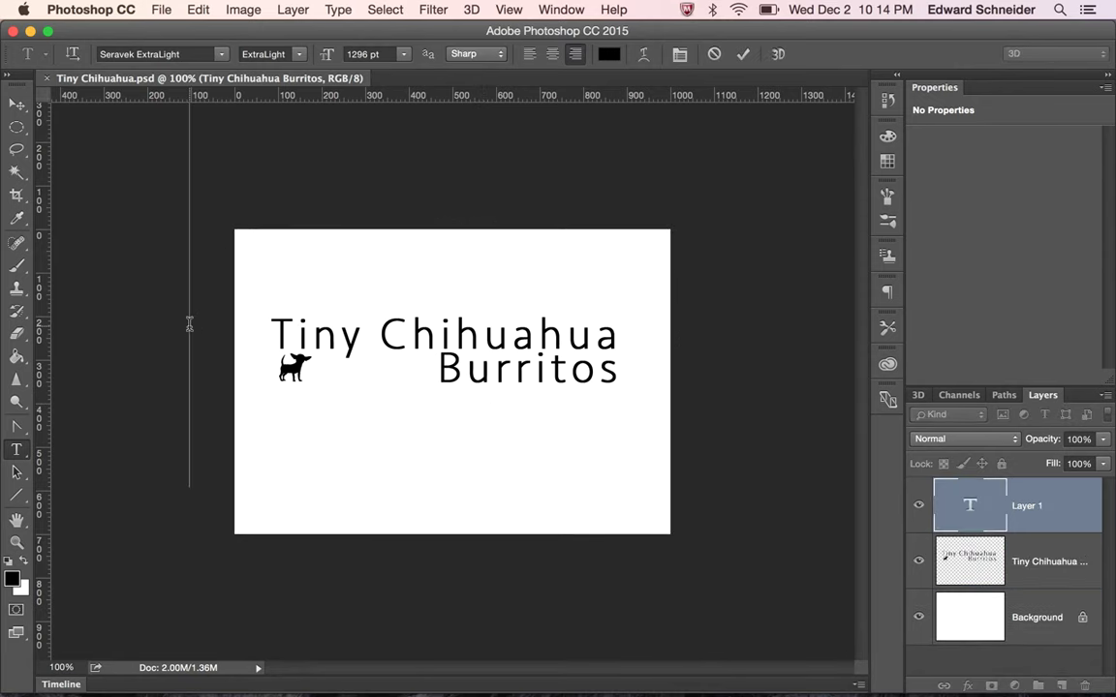
pyautogui.click(16, 103)
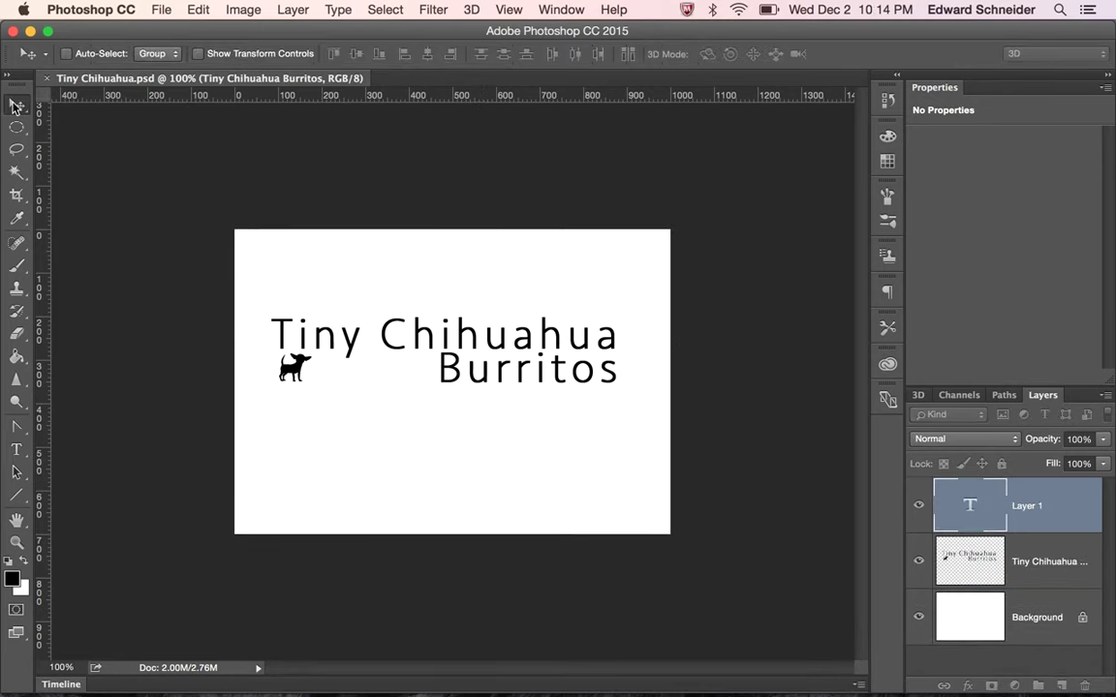
pyautogui.click(887, 161)
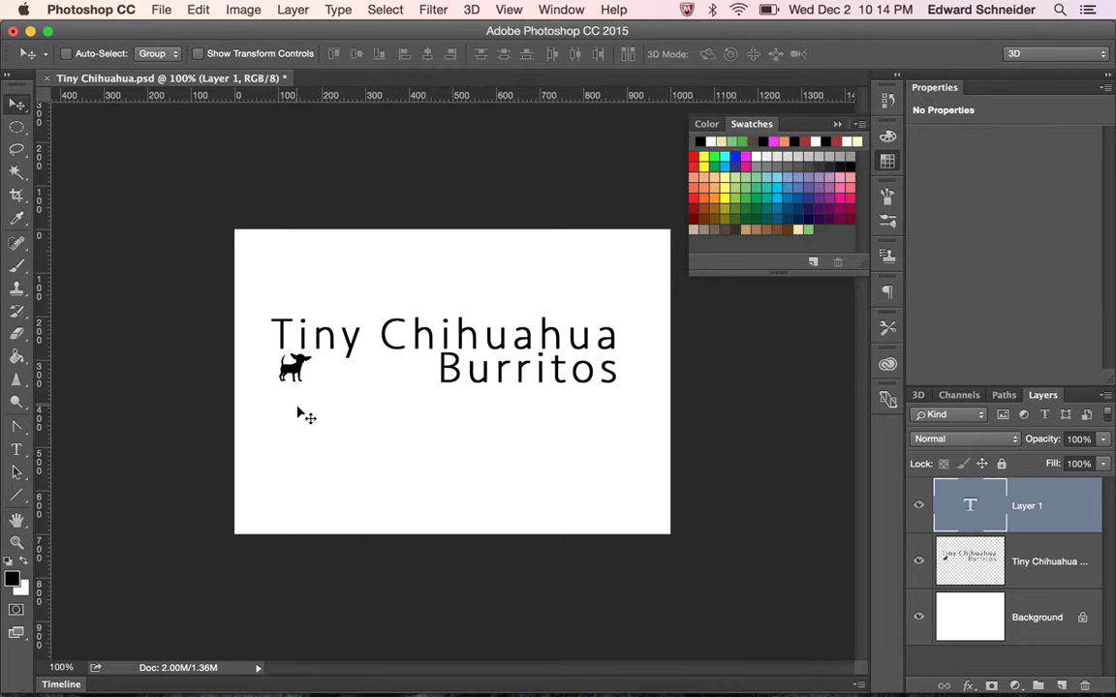
# Create a new Web document at Web Most Common 1366 × 768, named 'Front Page Mockup'
pyautogui.click(165, 10)
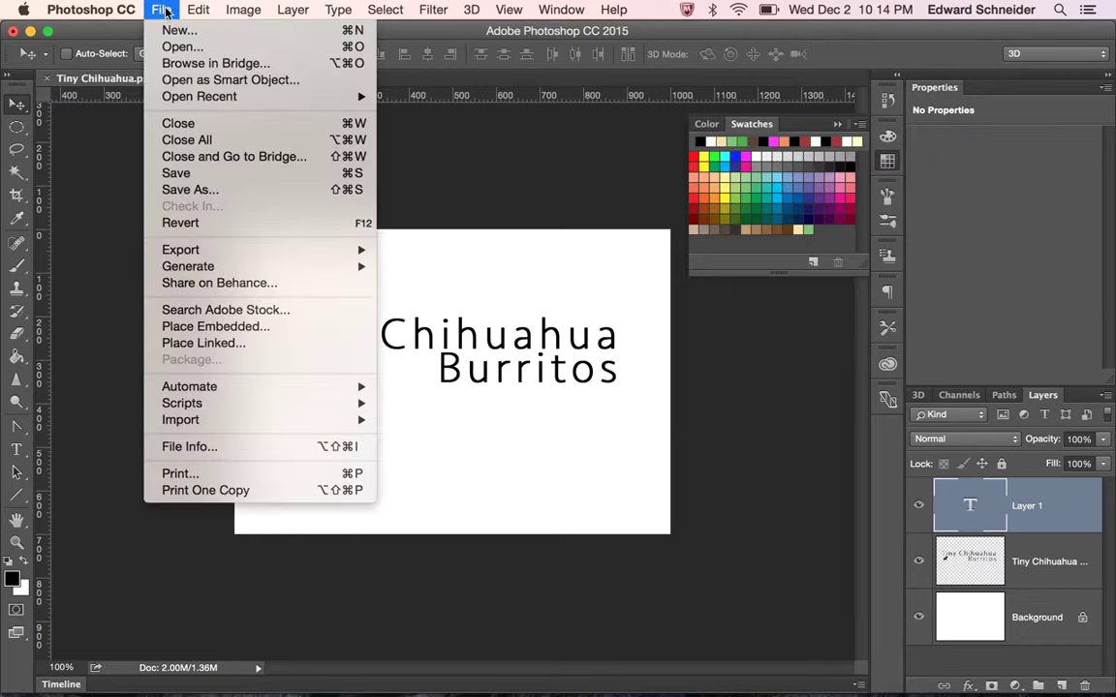
pyautogui.click(166, 36)
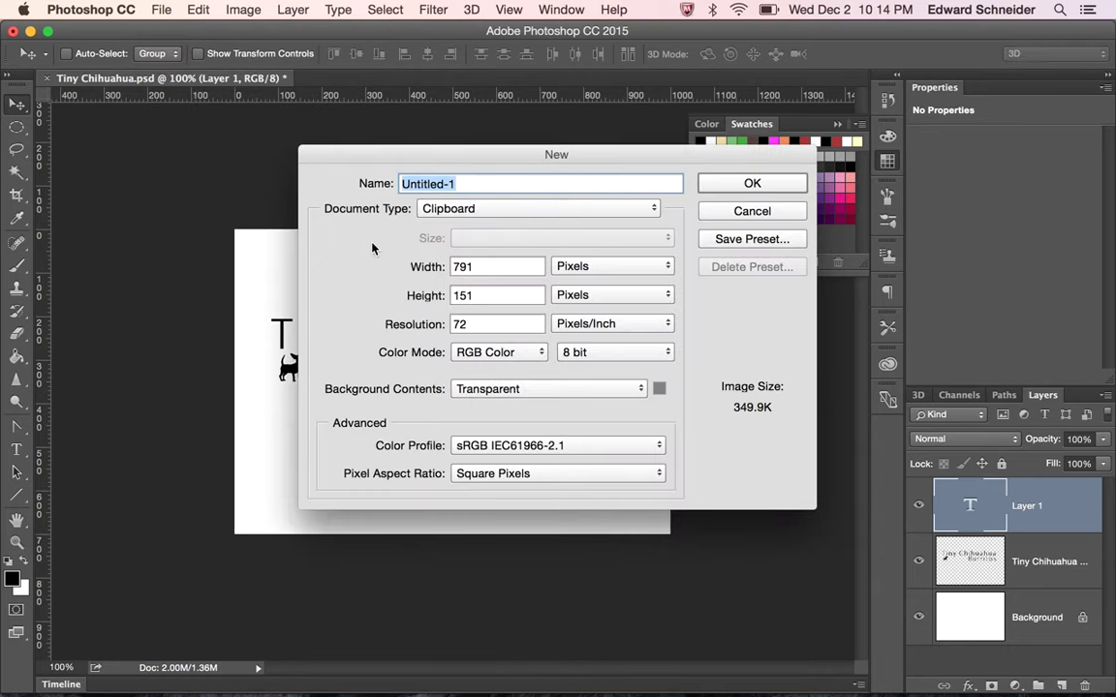
pyautogui.click(472, 209)
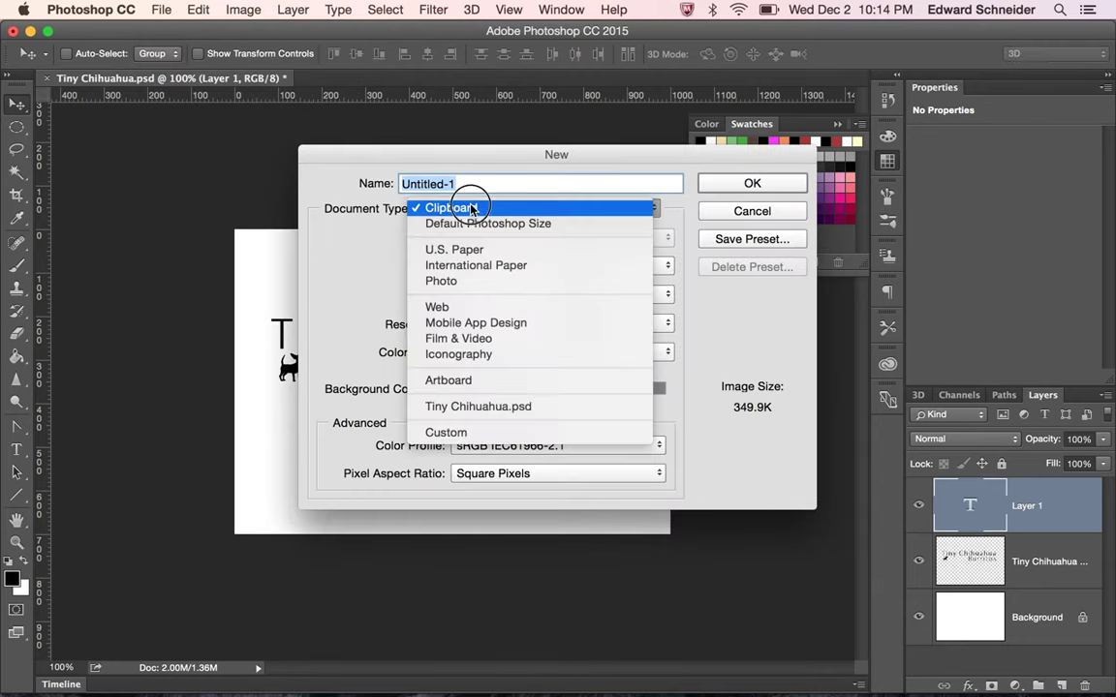
pyautogui.click(474, 309)
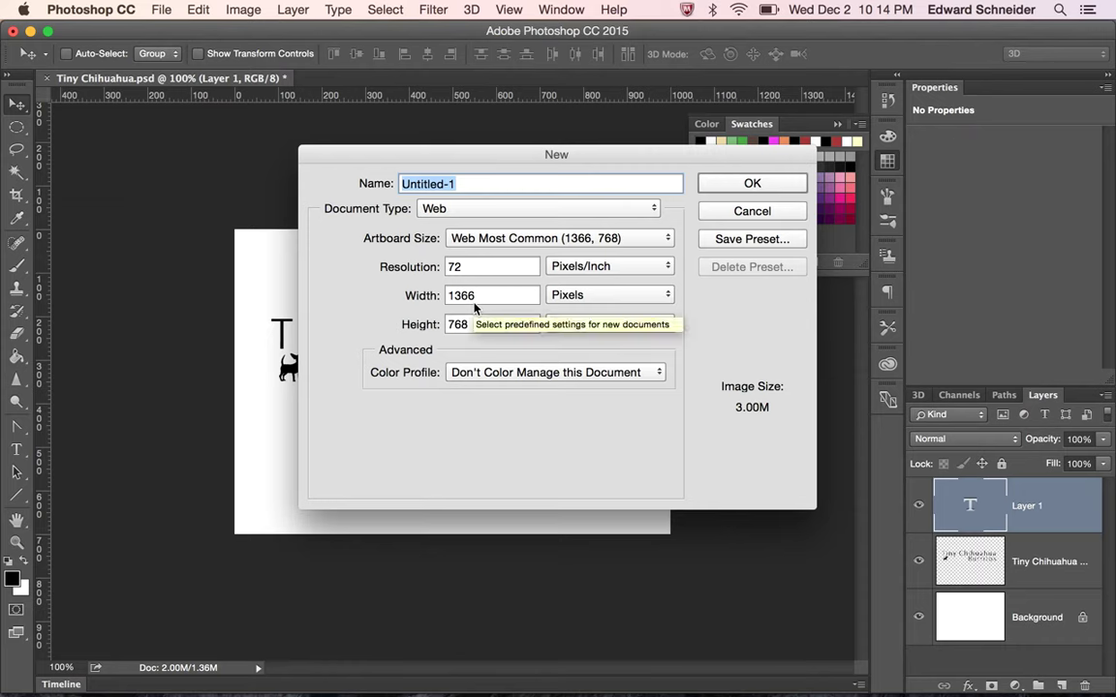
pyautogui.click(549, 237)
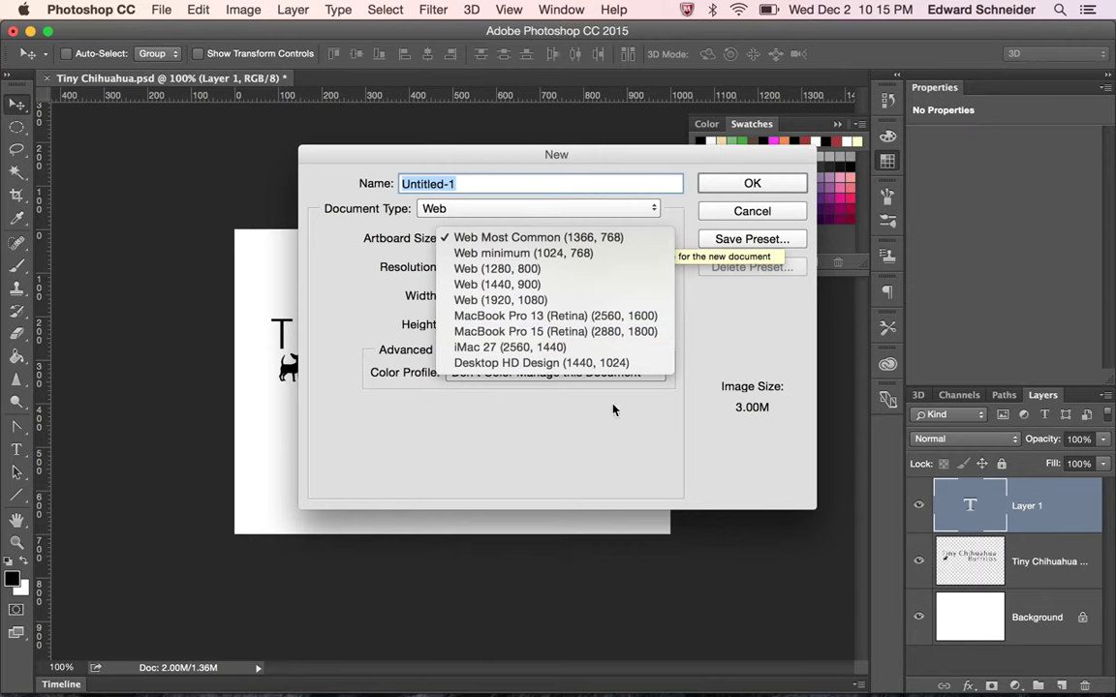
pyautogui.click(602, 444)
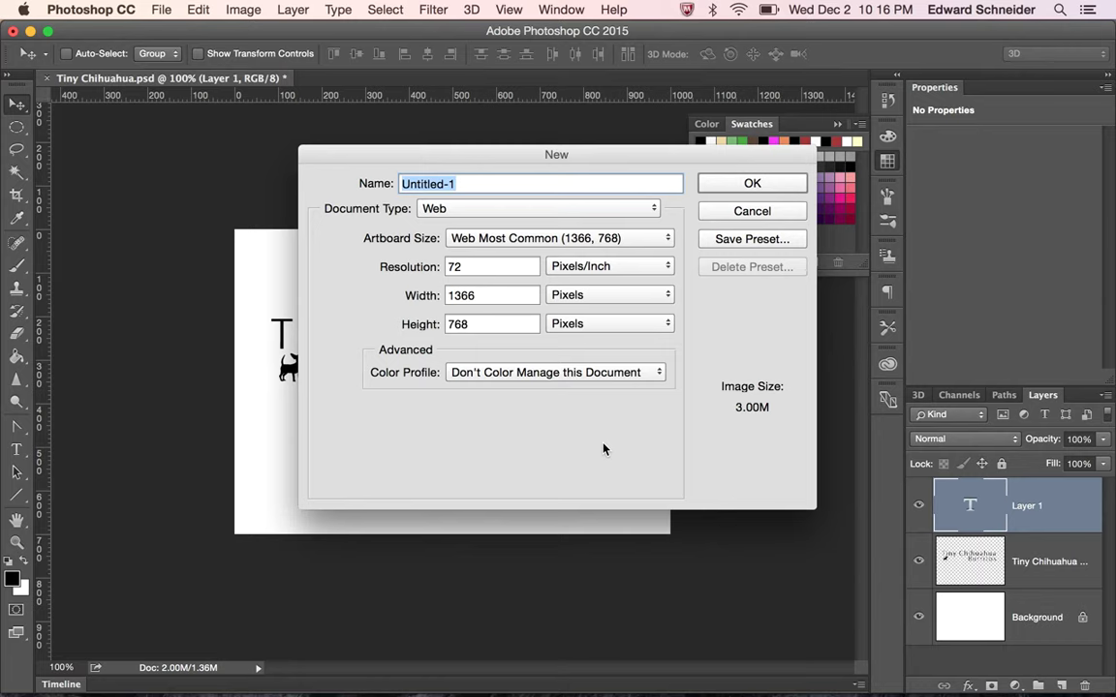
pyautogui.write('Front ')
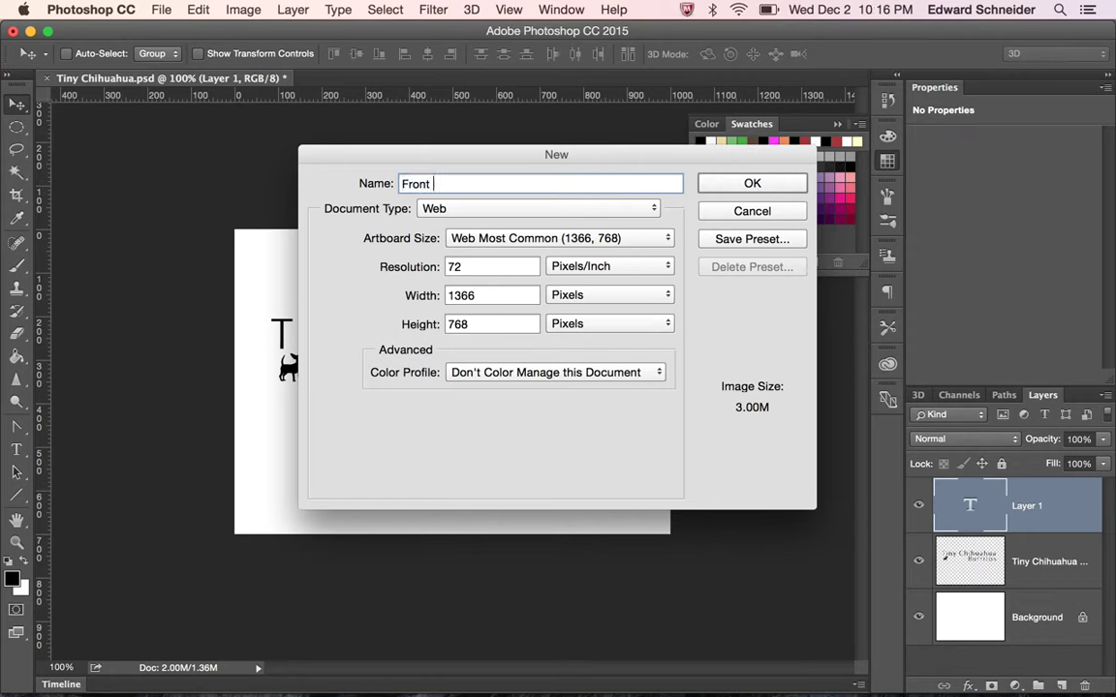
pyautogui.write('Page Mockeu')
pyautogui.press('BackSpace')
pyautogui.press('BackSpace')
pyautogui.write('up')
pyautogui.click(734, 187)
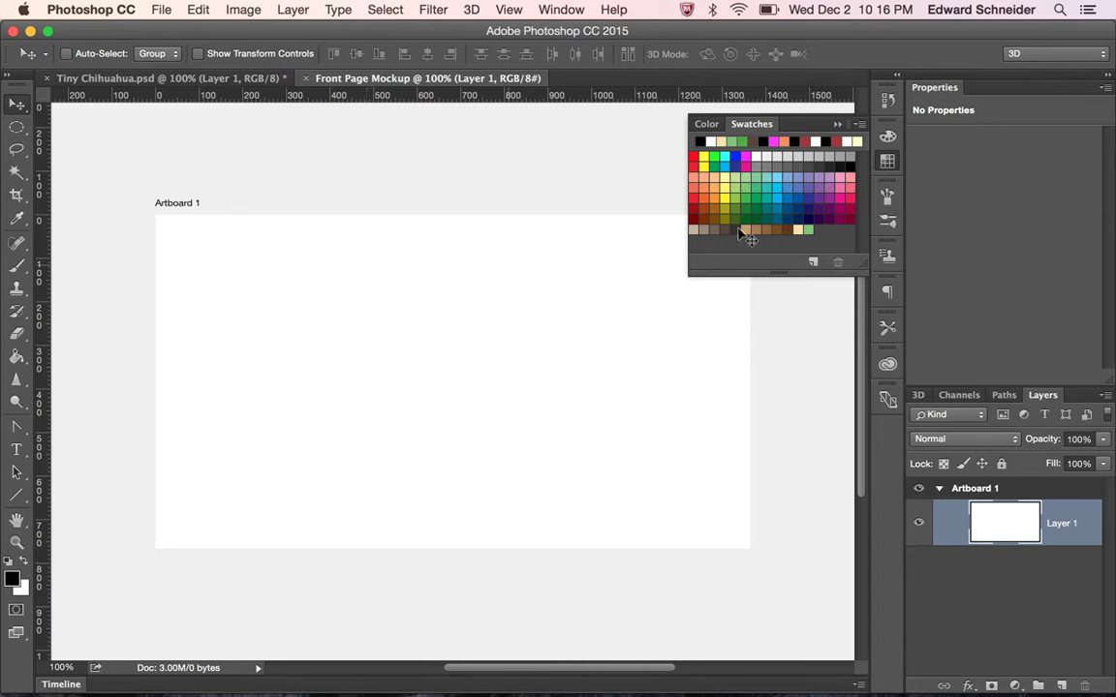
# Fill the mockup's artboard with the pale yellow swatch using the Paint Bucket
pyautogui.click(888, 160)
pyautogui.click(889, 160)
pyautogui.click(799, 230)
pyautogui.click(16, 356)
pyautogui.click(355, 355)
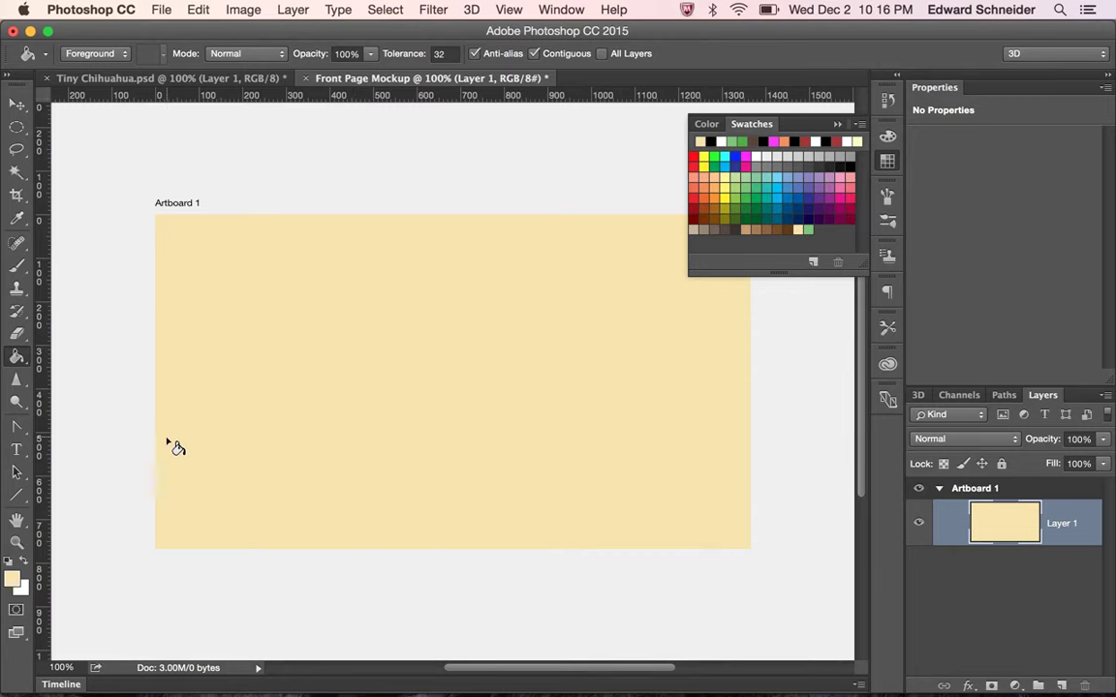
# Switch back to the Tiny Chihuahua.psd document
pyautogui.click(159, 8)
pyautogui.click(155, 9)
pyautogui.click(155, 77)
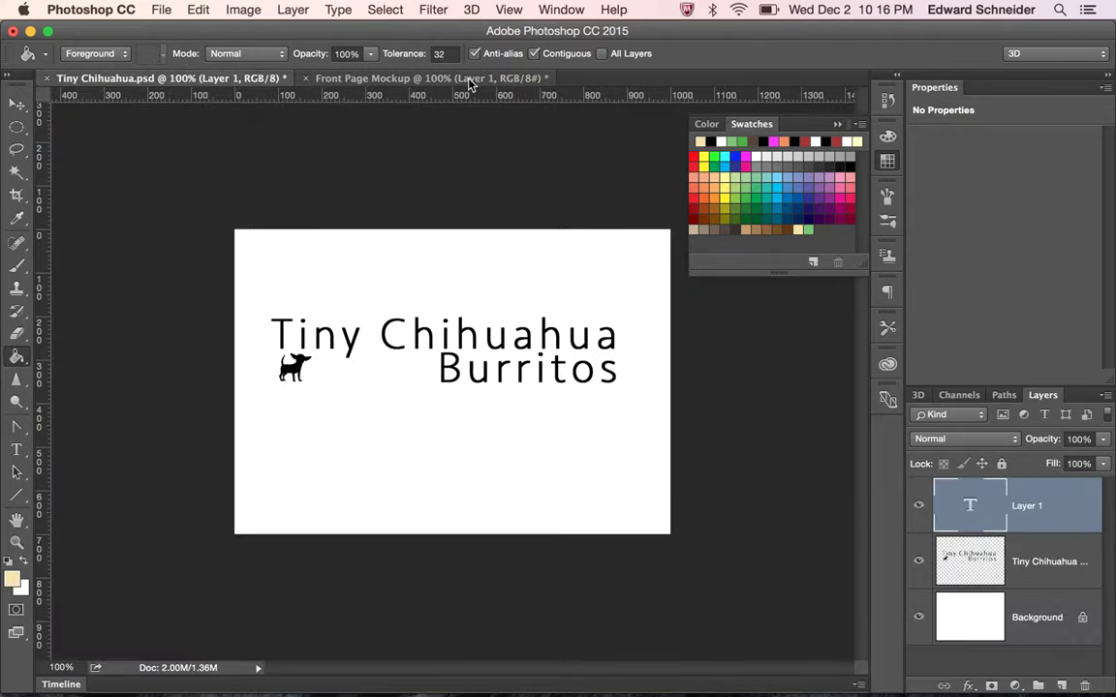
pyautogui.click(422, 74)
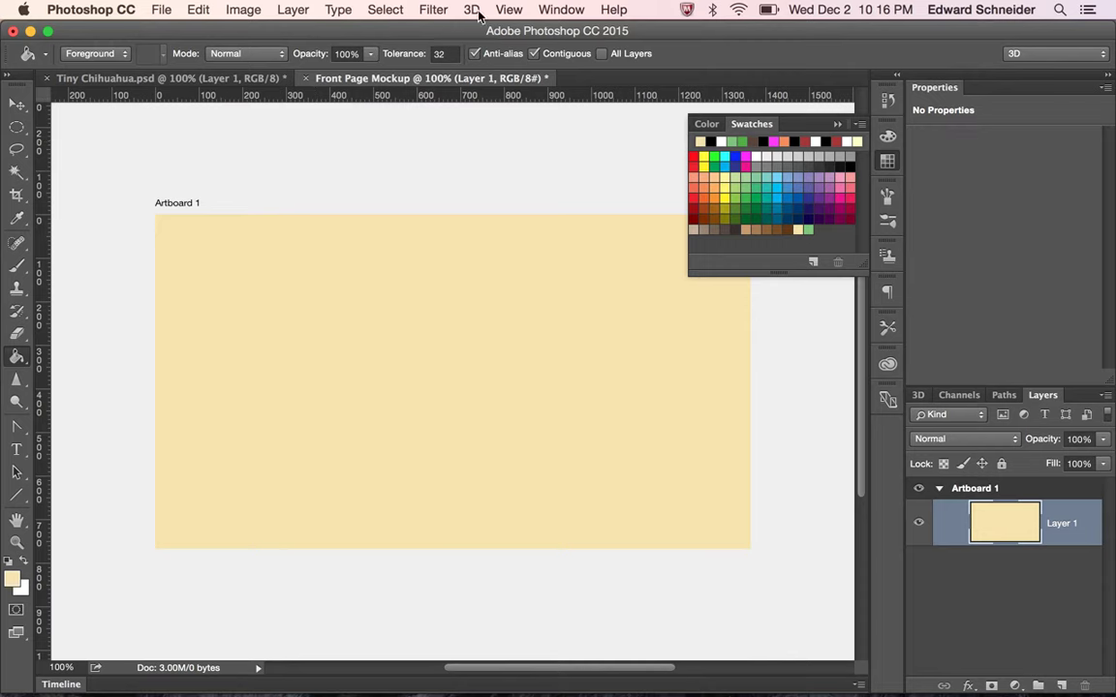
pyautogui.click(509, 9)
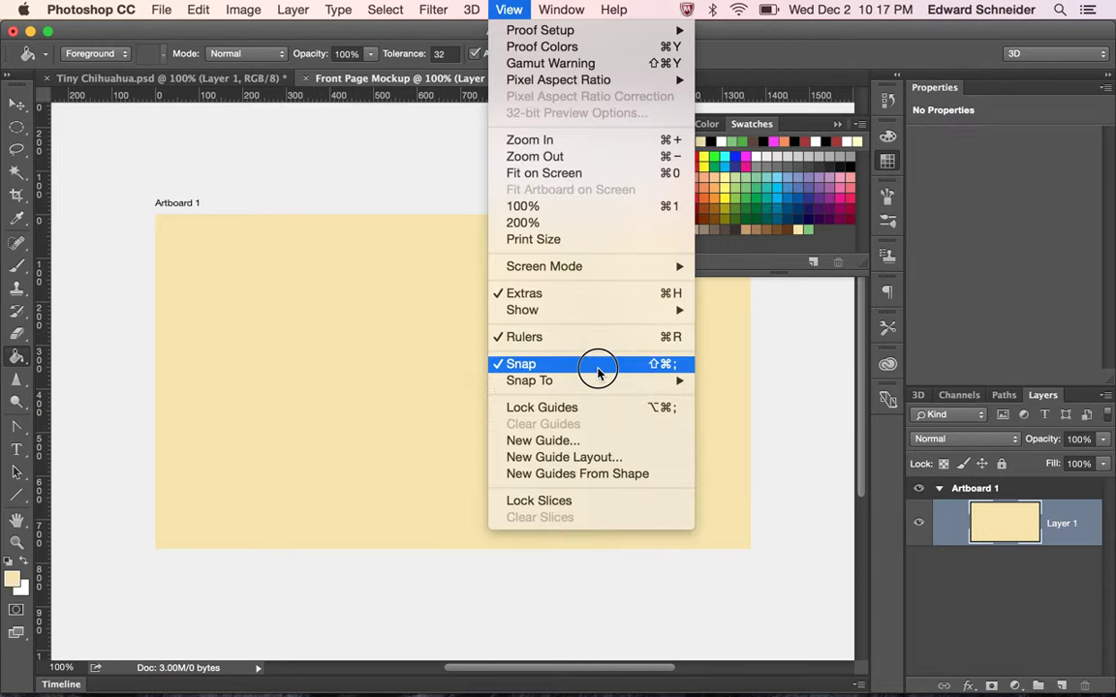
pyautogui.moveTo(626, 318)
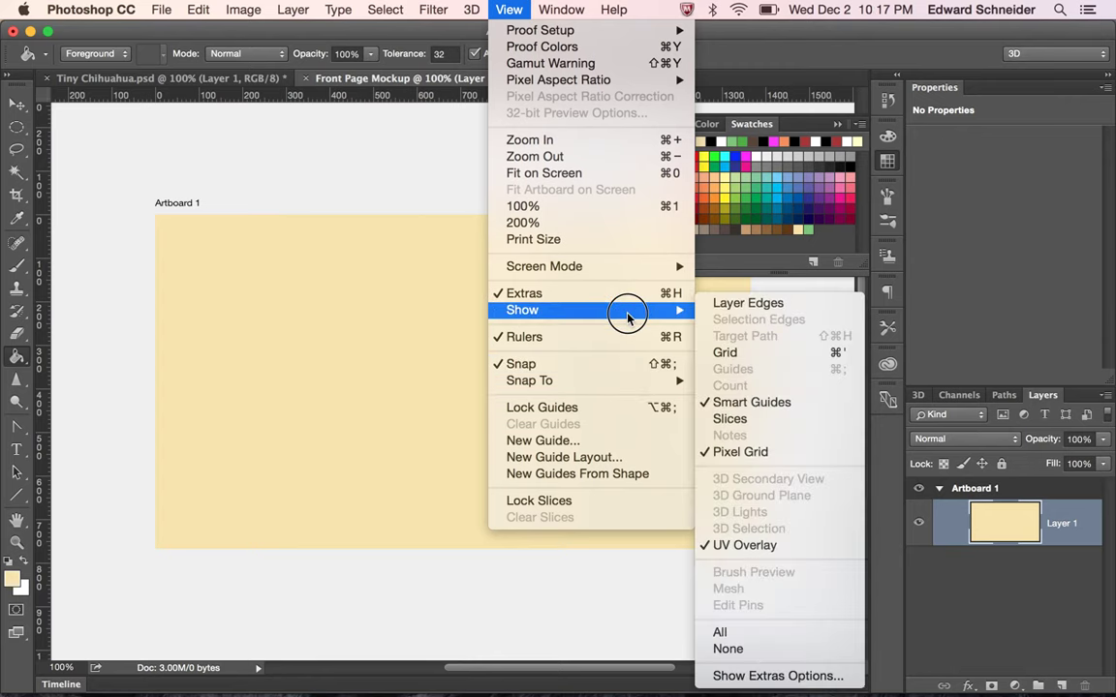
pyautogui.click(726, 353)
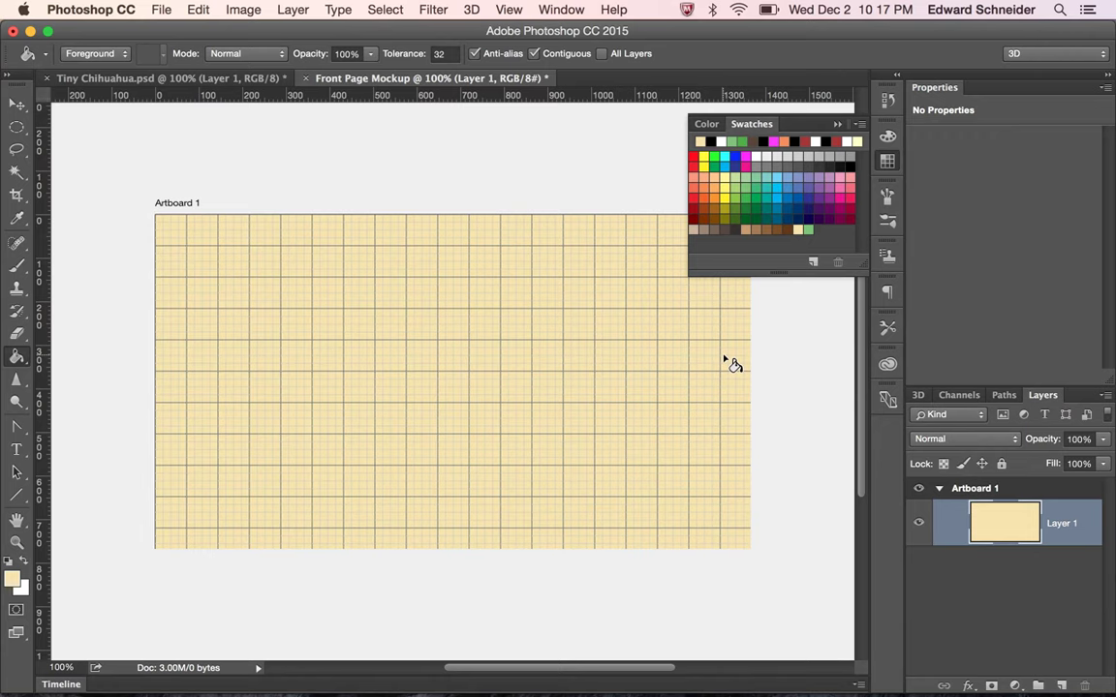
pyautogui.click(508, 10)
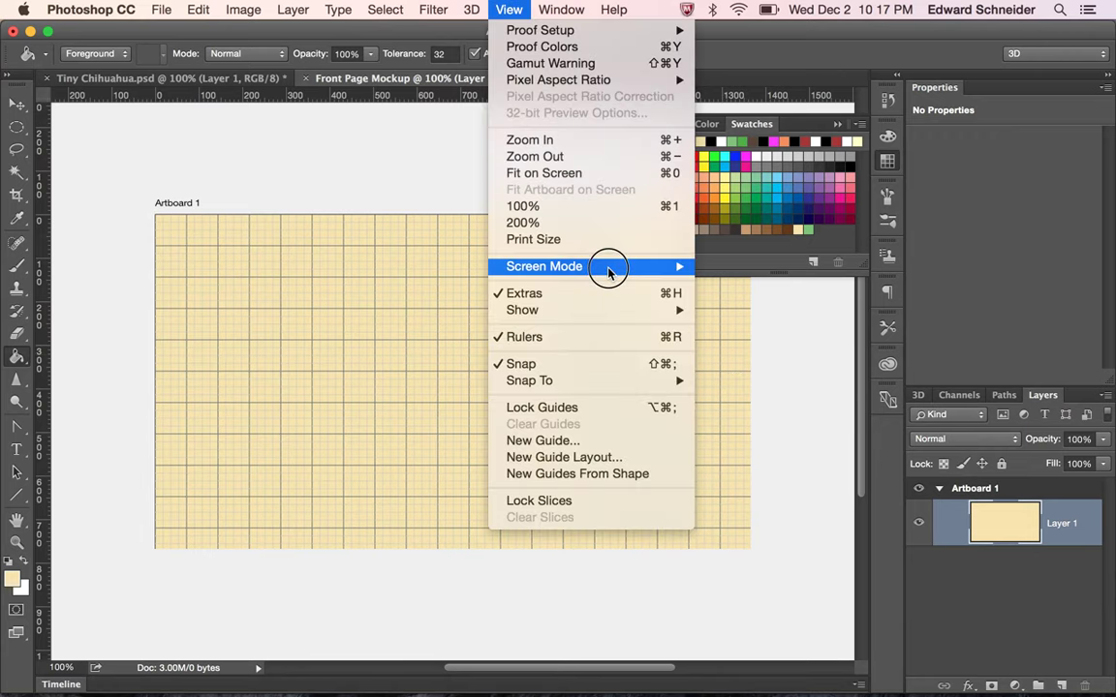
pyautogui.moveTo(632, 310)
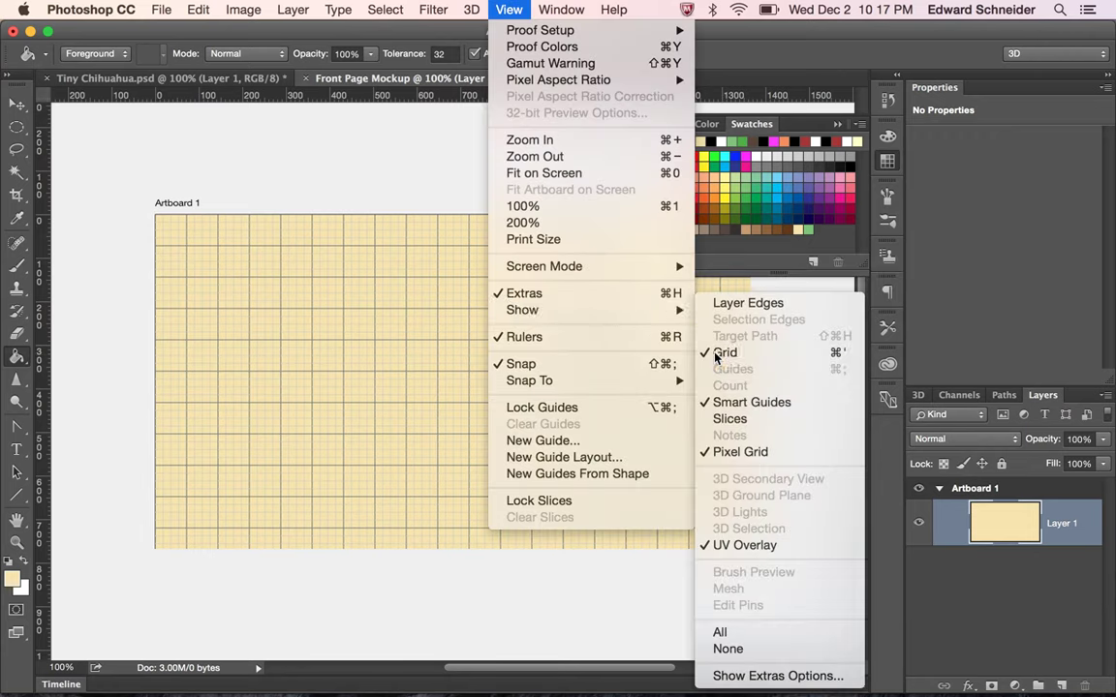
pyautogui.click(705, 352)
pyautogui.click(470, 9)
pyautogui.moveTo(509, 9)
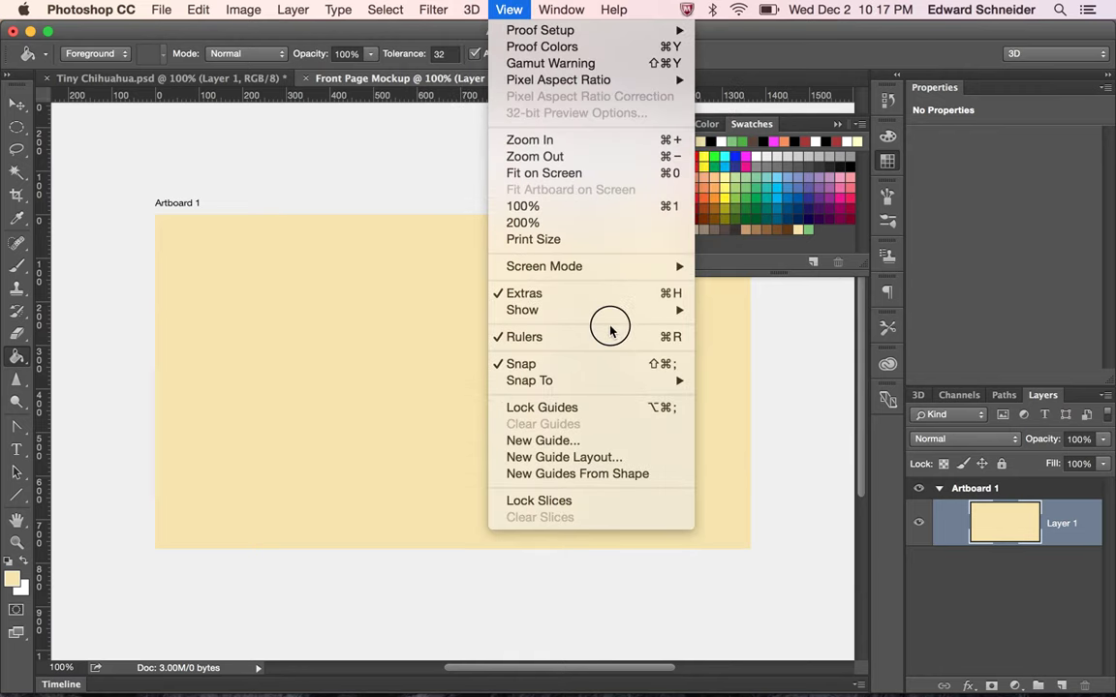
pyautogui.moveTo(678, 380)
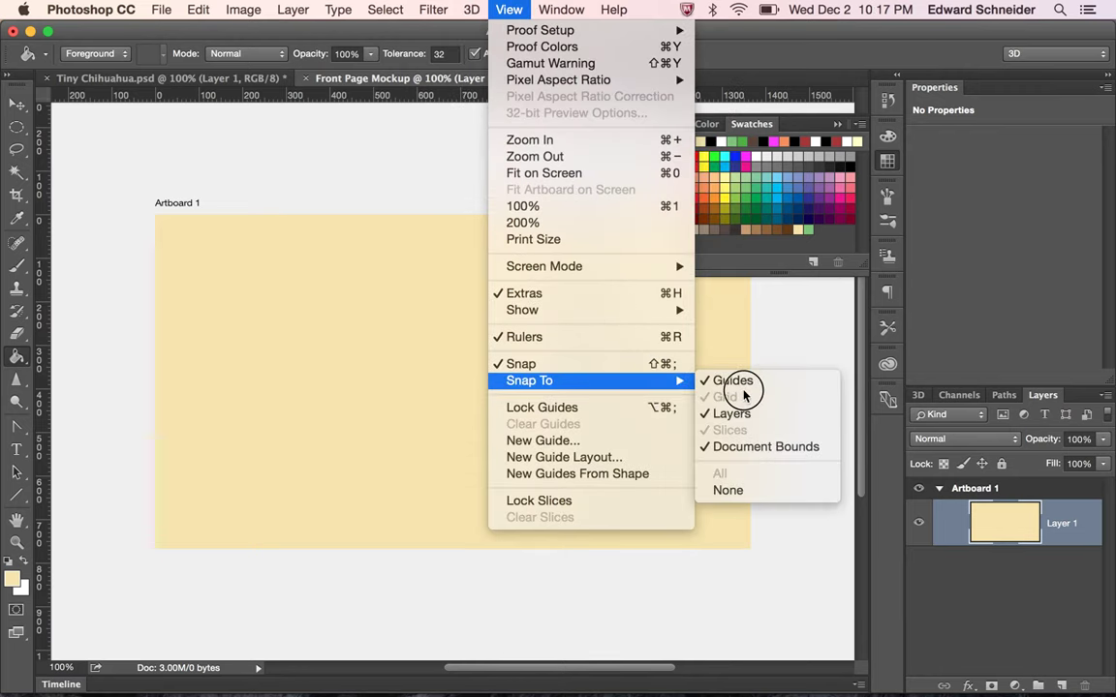
pyautogui.click(471, 9)
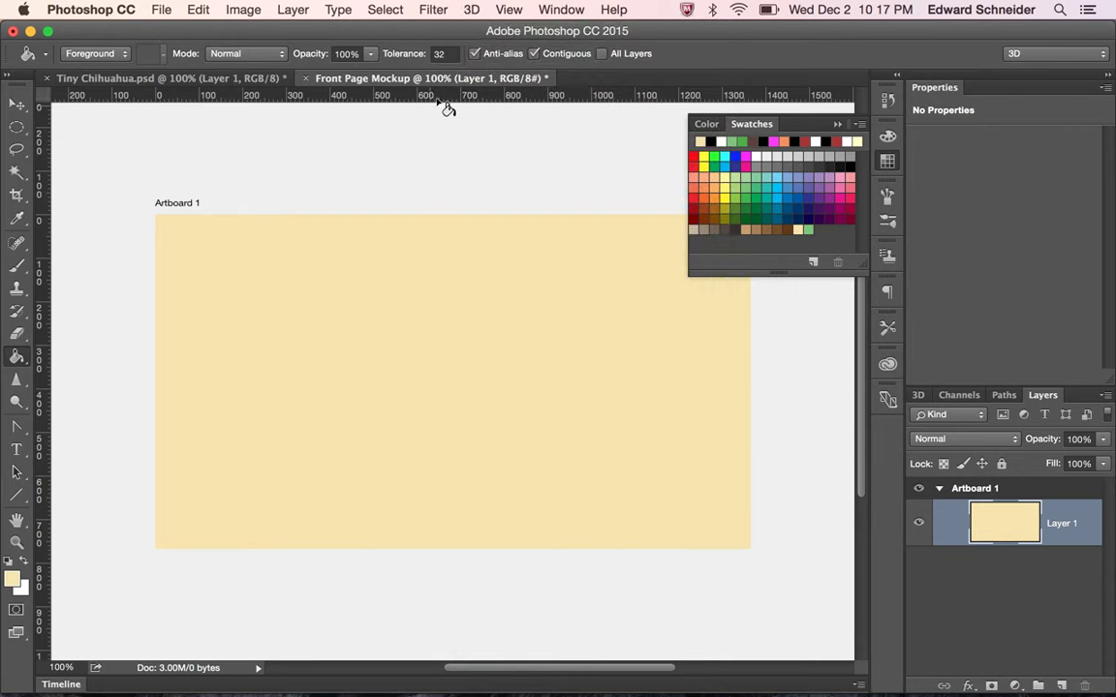
pyautogui.moveTo(450, 98); pyautogui.dragTo(484, 280)
# Collapse the Swatches panel and return to Tiny Chihuahua.psd
pyautogui.click(893, 163)
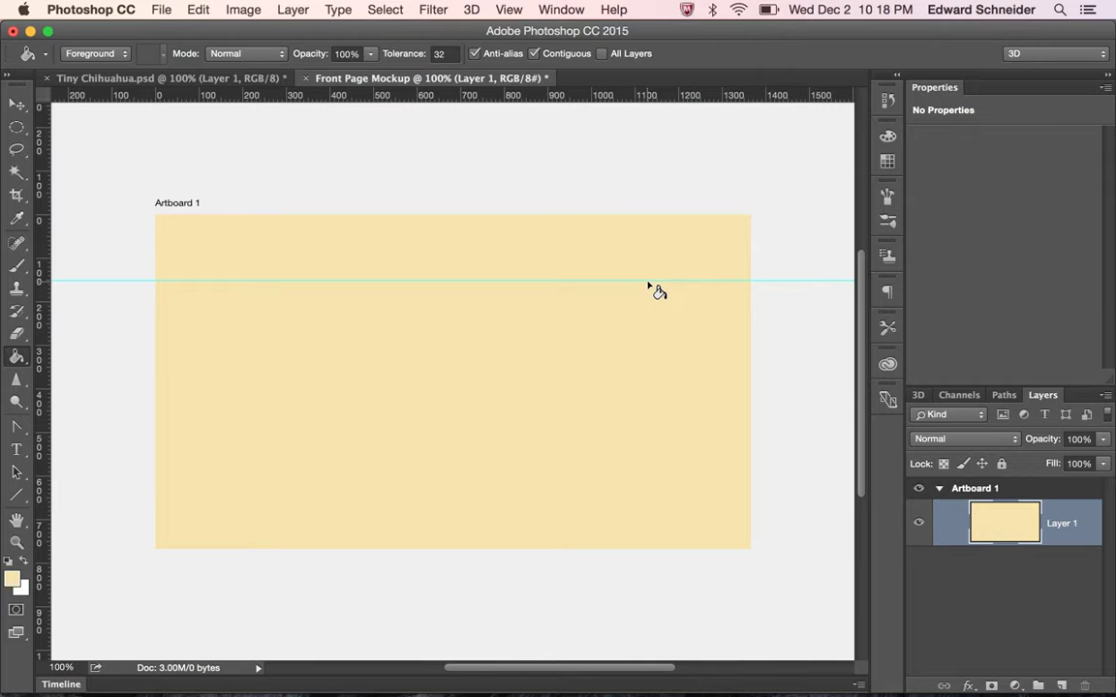
pyautogui.click(233, 76)
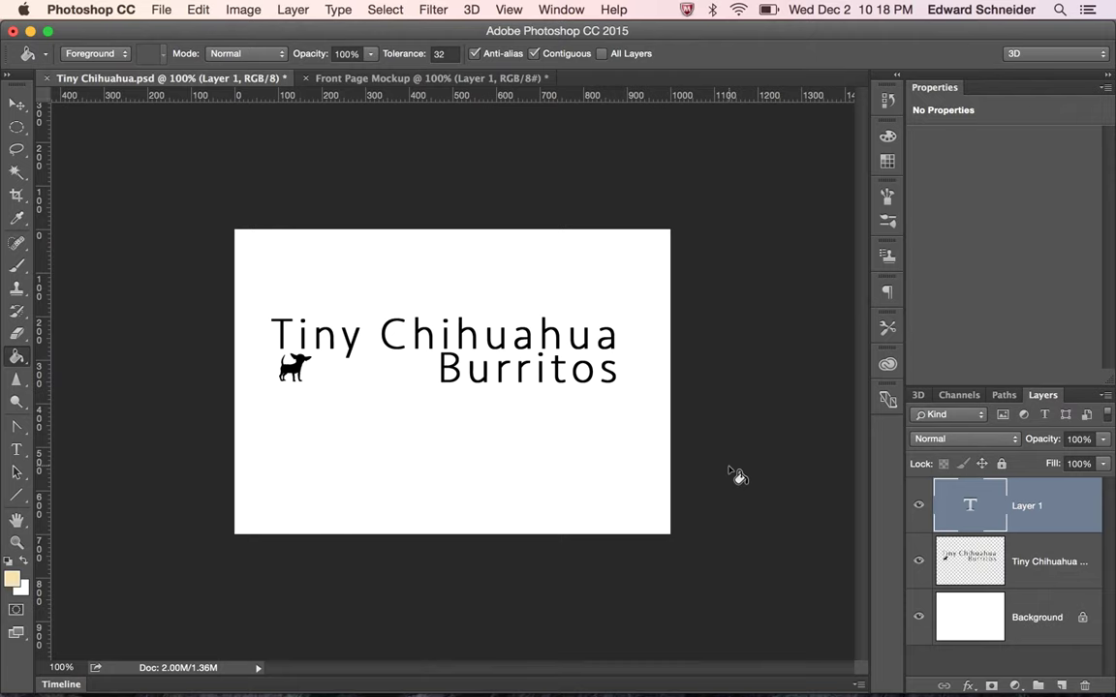
# Merge the logo's two layers, then select all and copy the logo
pyautogui.keyDown('shift'); pyautogui.click(1064, 583); pyautogui.keyUp('shift')
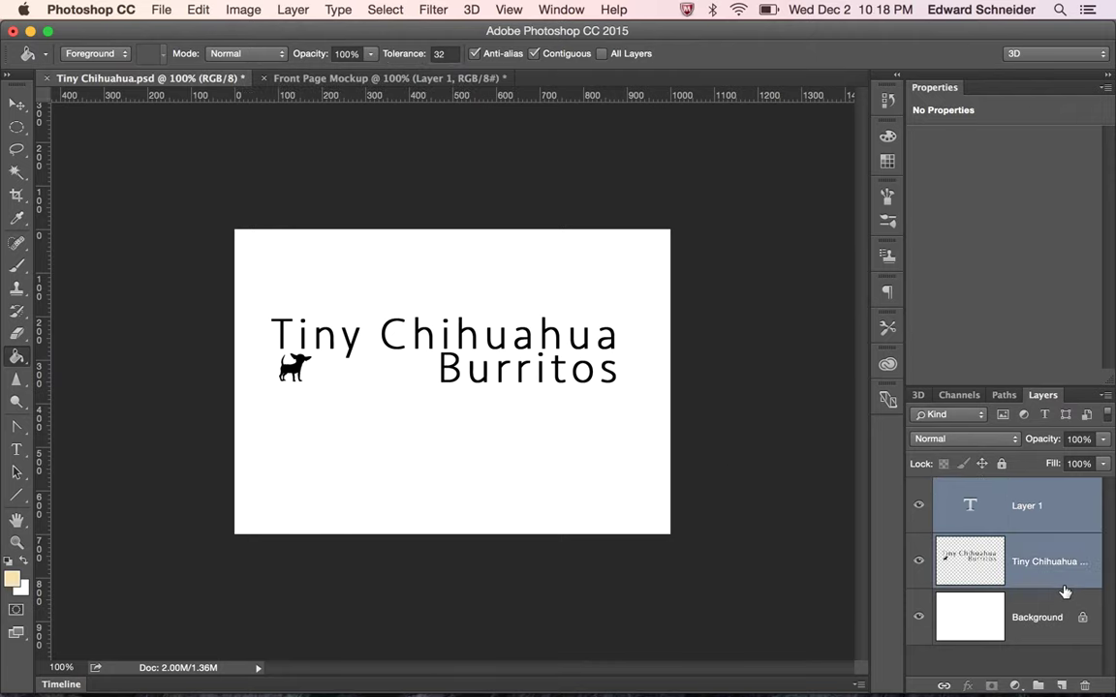
pyautogui.press('super+e')
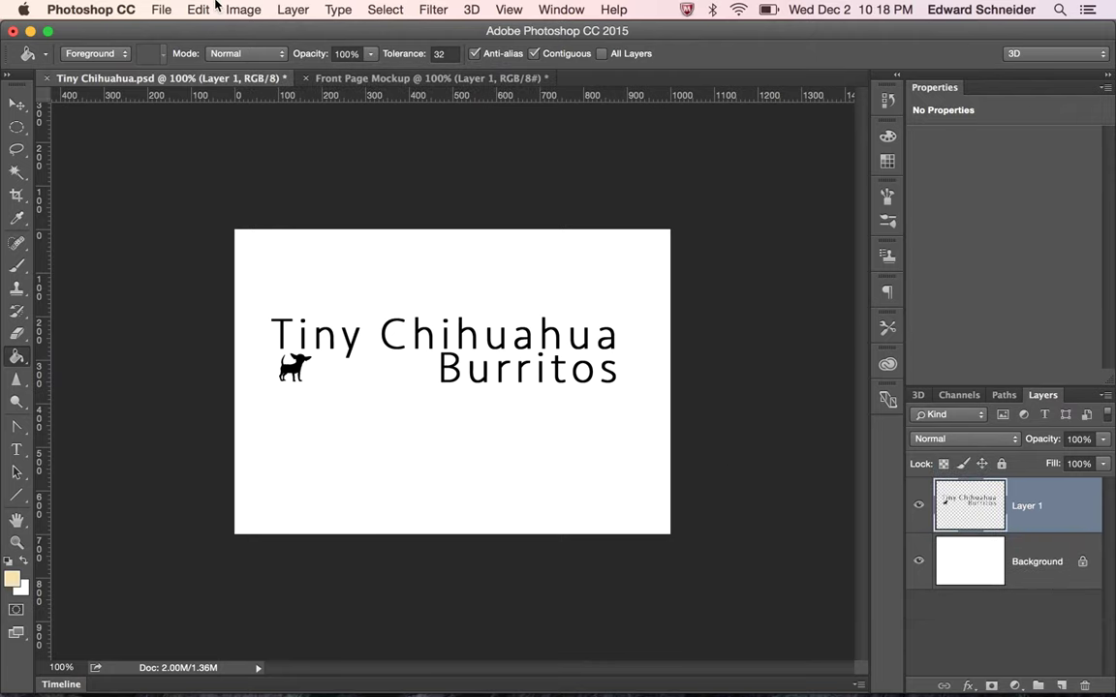
pyautogui.click(197, 9)
pyautogui.click(385, 32)
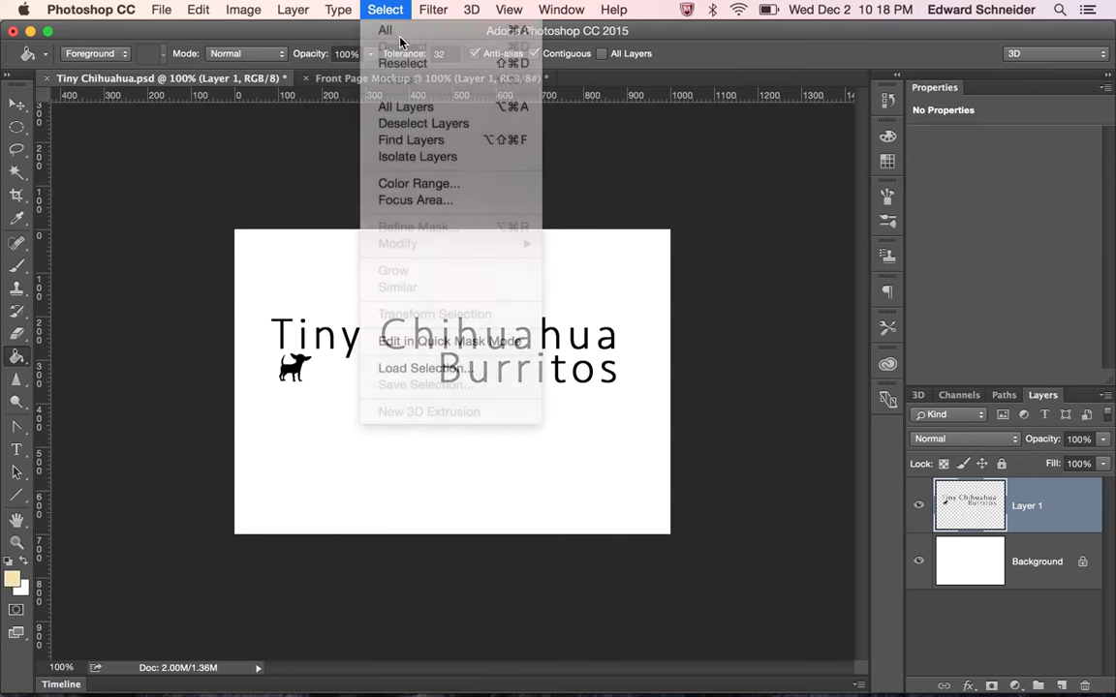
pyautogui.click(197, 9)
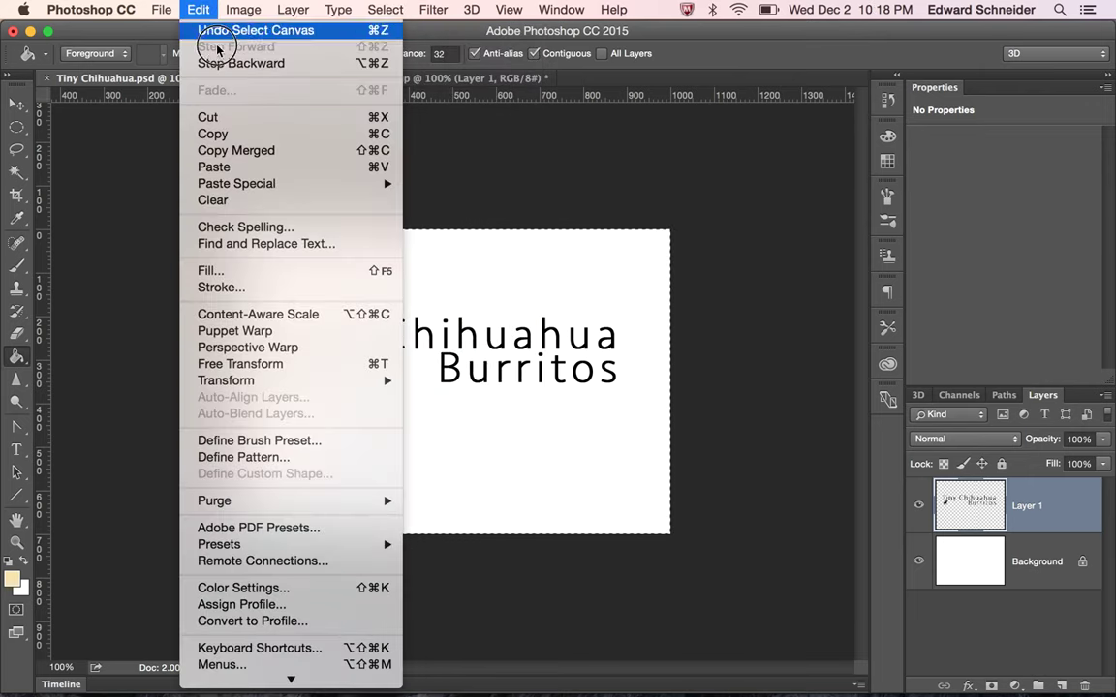
pyautogui.click(259, 153)
# Paste the copied logo into Front Page Mockup as Layer 2
pyautogui.click(374, 77)
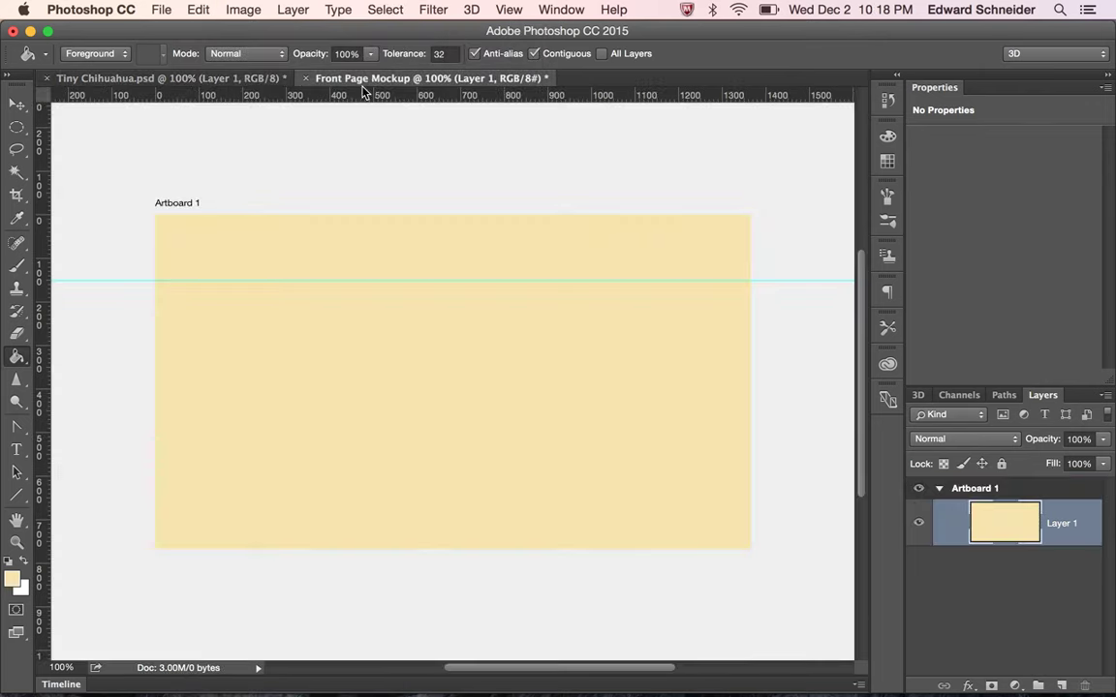
pyautogui.click(198, 9)
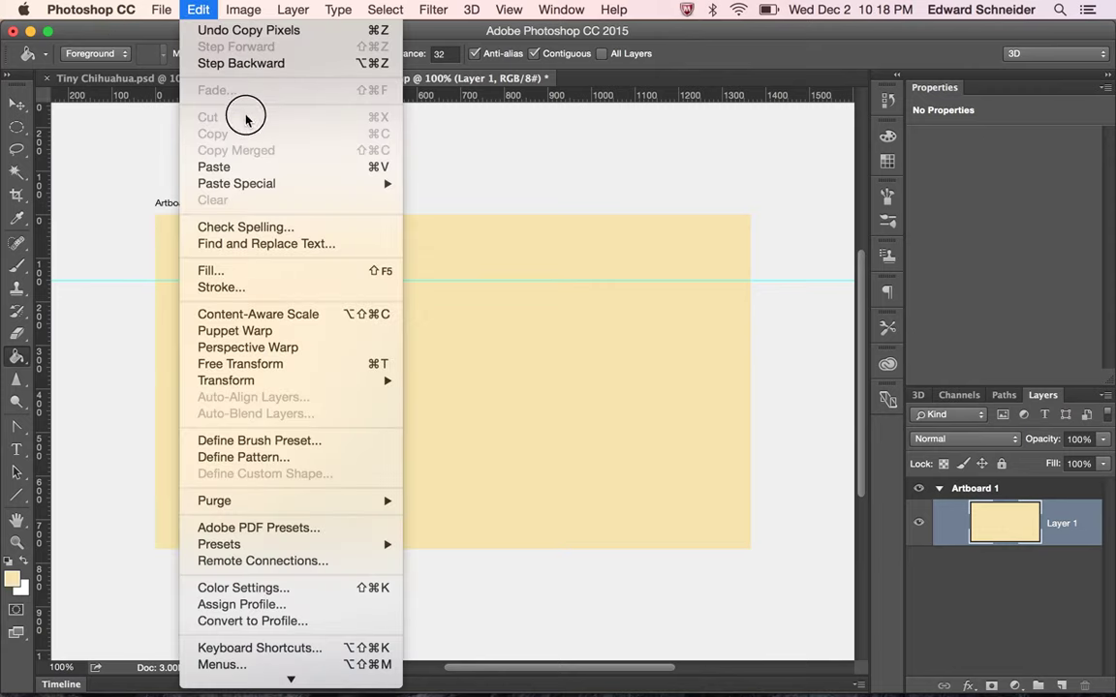
pyautogui.click(258, 167)
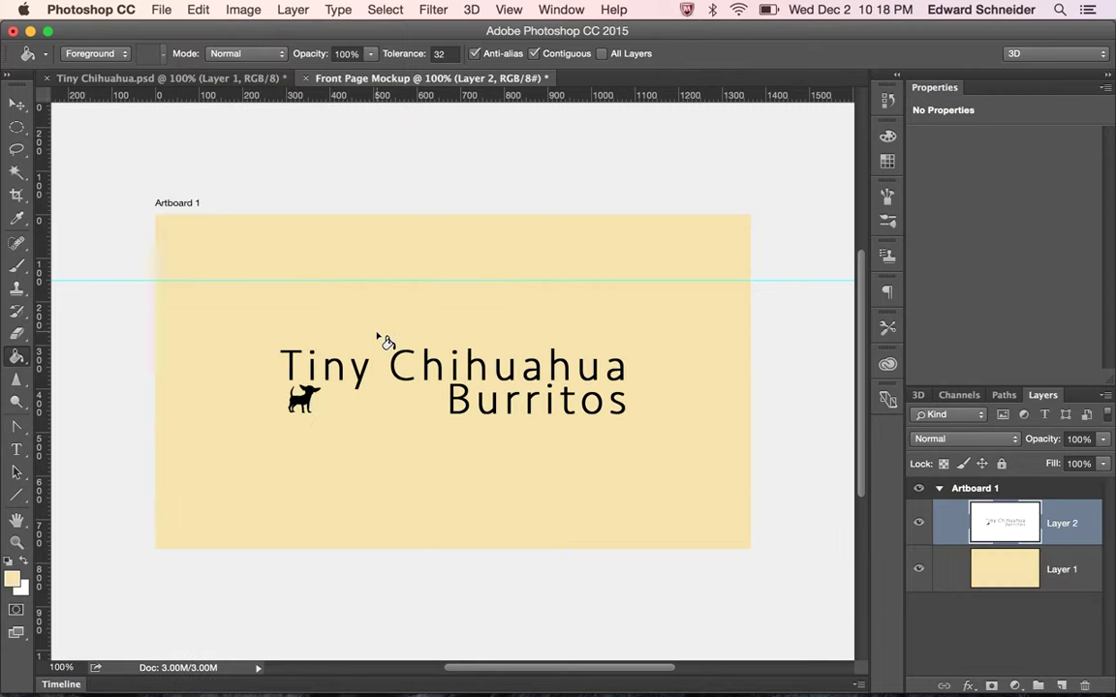
pyautogui.click(198, 9)
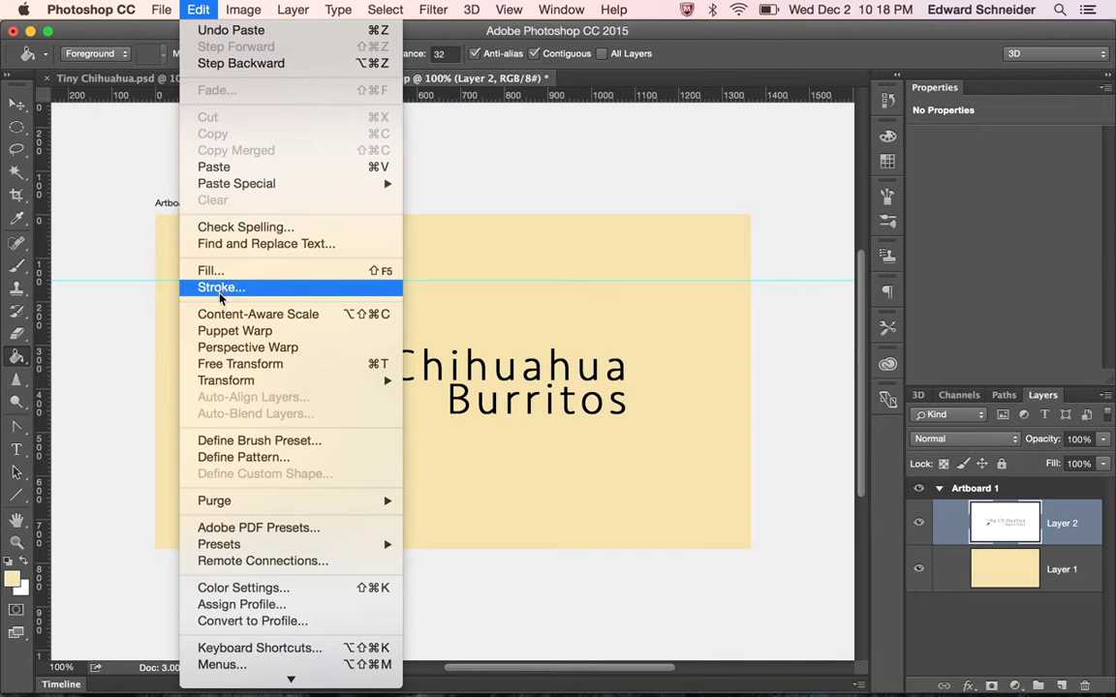
# Scale the logo proportionally to about 57.88% and set it in the artboard's top-left corner
pyautogui.click(232, 363)
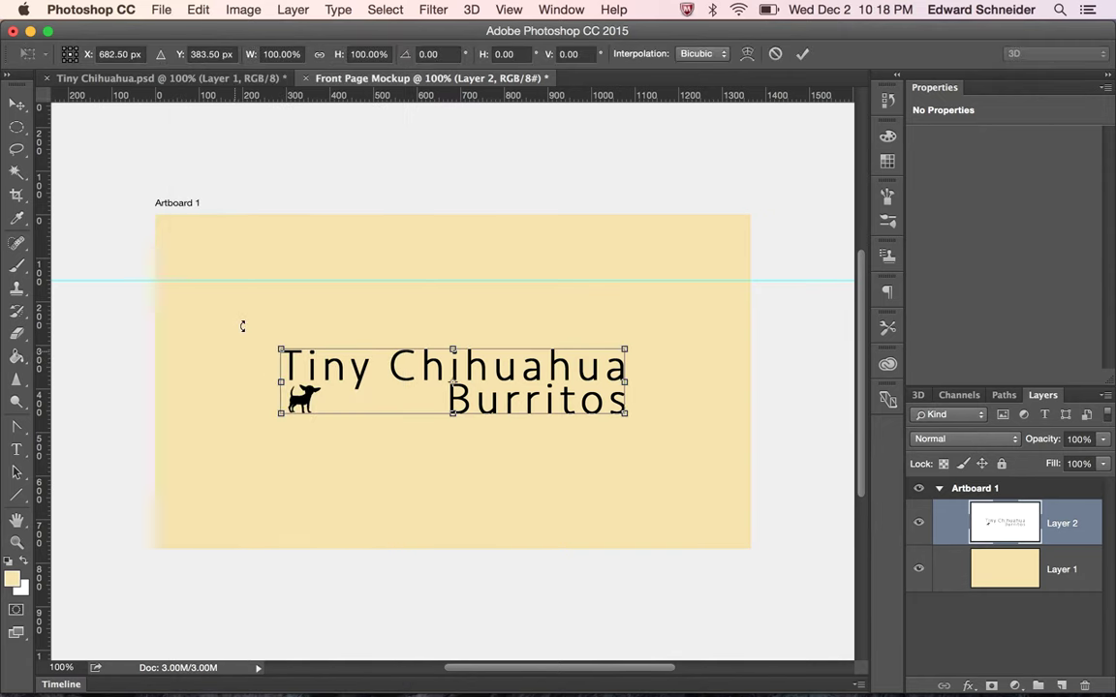
pyautogui.click(319, 54)
pyautogui.moveTo(624, 411); pyautogui.dragTo(337, 266)
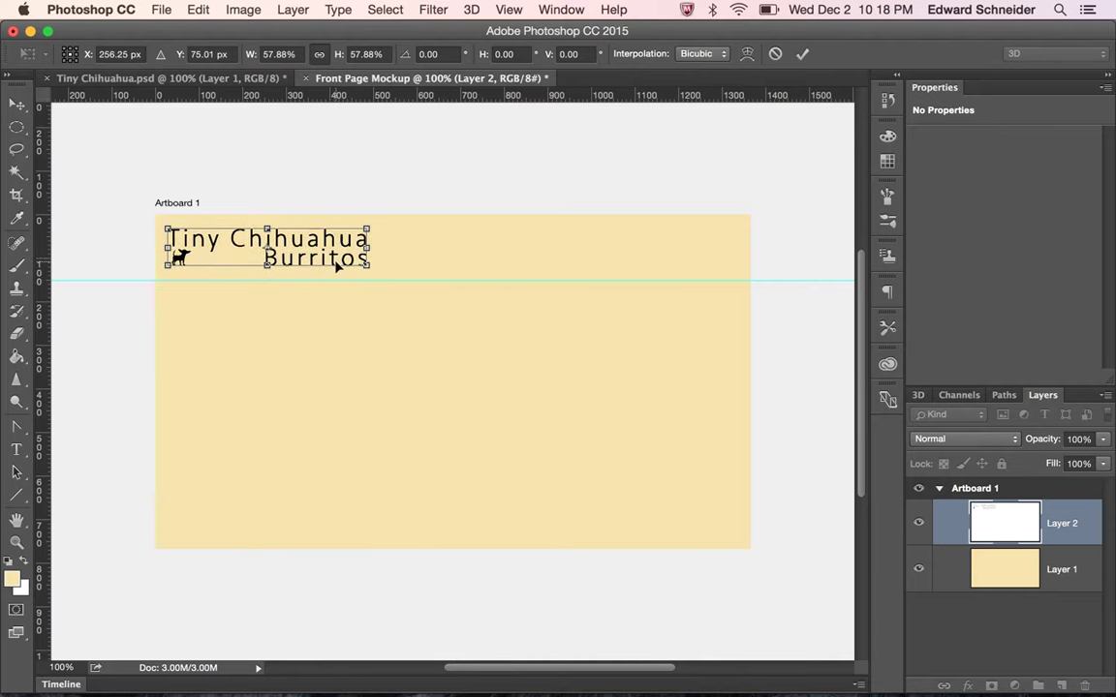
pyautogui.press('Return')
pyautogui.press('g')
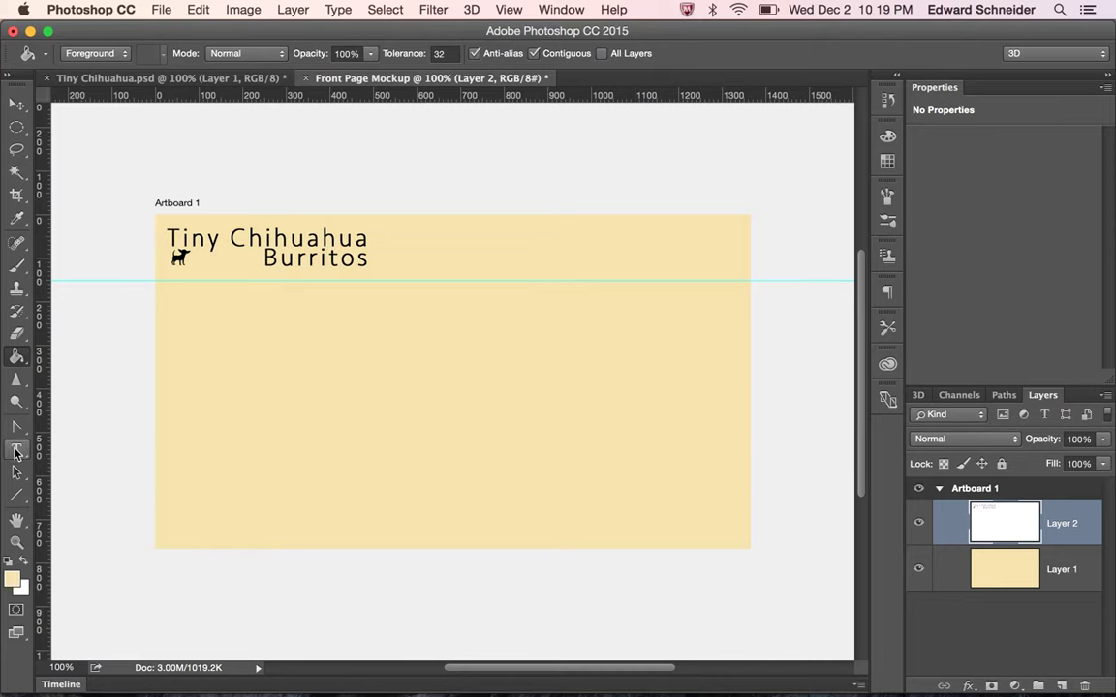
# Draw a text box at the artboard's top right with default black colour
pyautogui.click(16, 451)
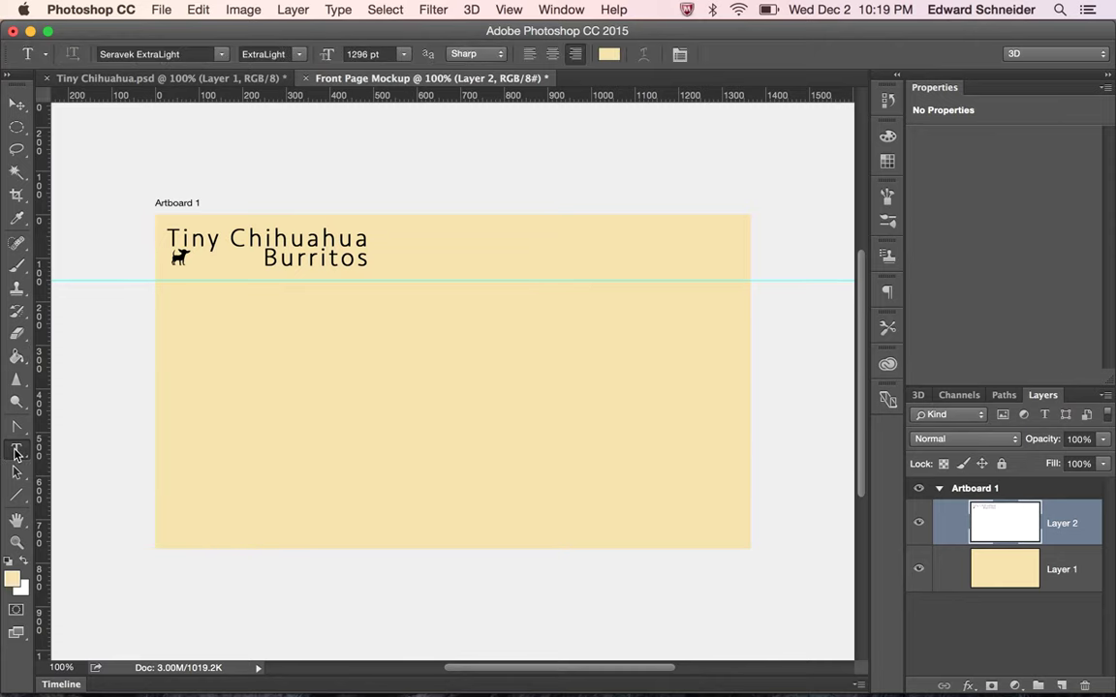
pyautogui.click(8, 564)
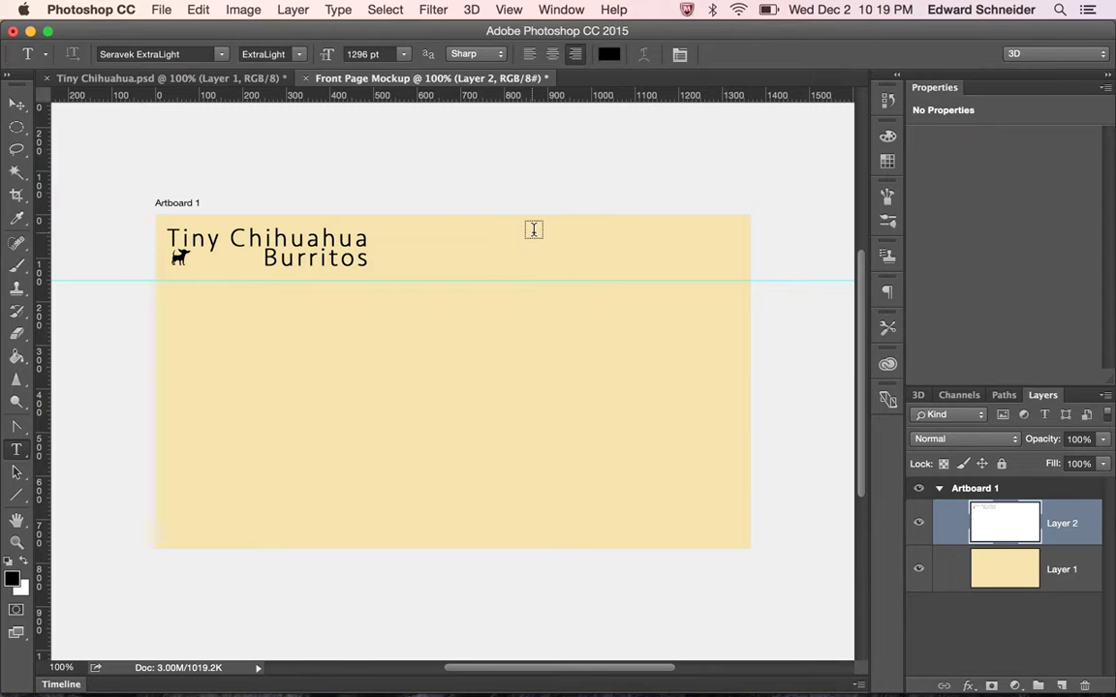
pyautogui.moveTo(506, 230); pyautogui.dragTo(667, 261)
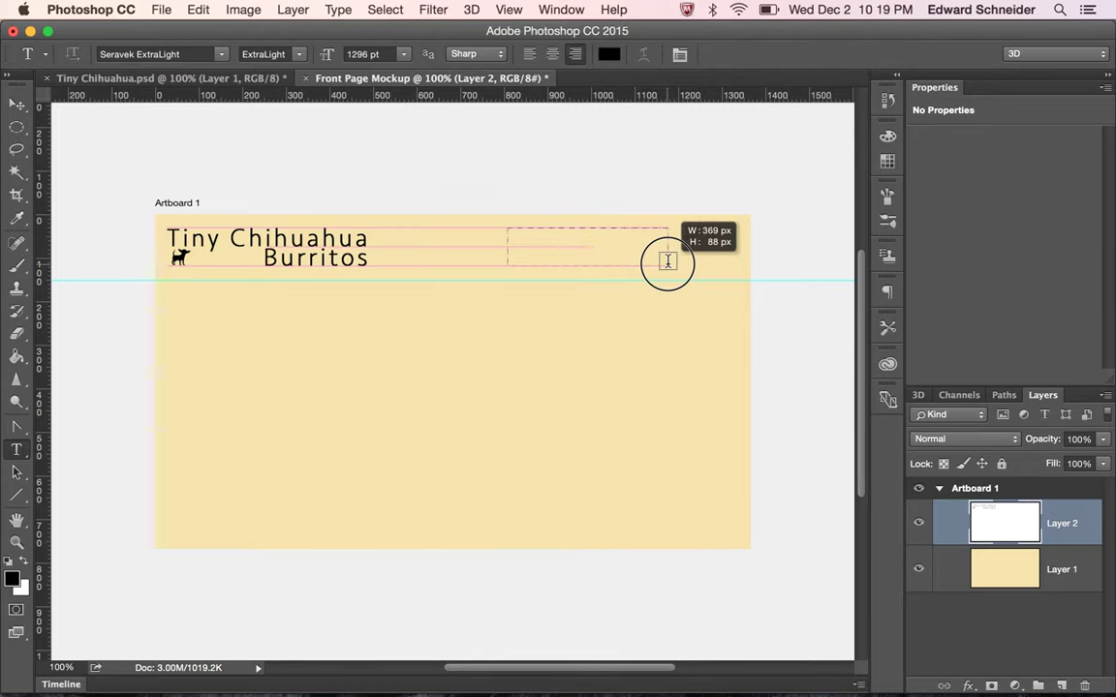
pyautogui.moveTo(667, 261); pyautogui.dragTo(702, 264)
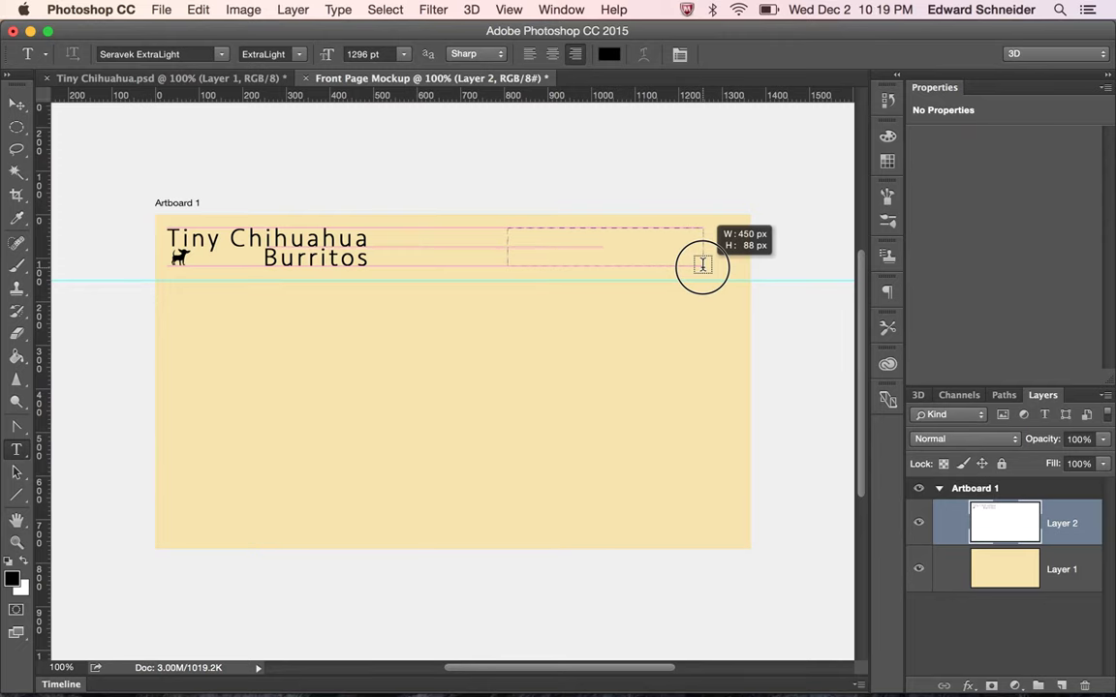
pyautogui.moveTo(702, 264); pyautogui.dragTo(702, 265)
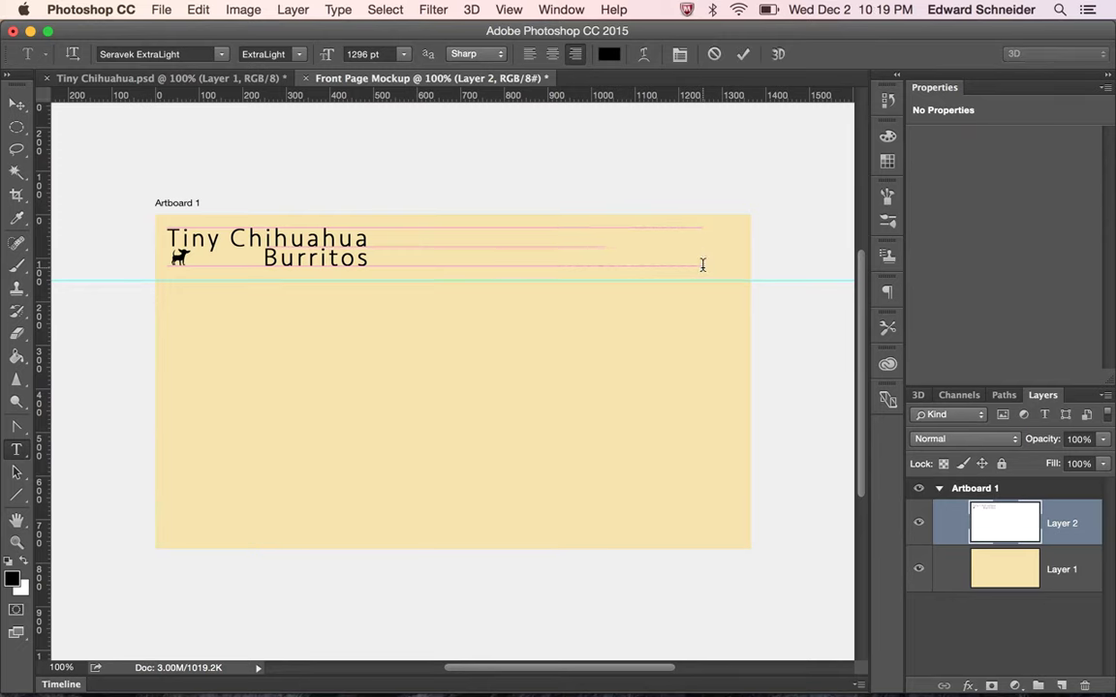
# Set the font size to 24 pt and type the street address line
pyautogui.click(362, 54)
pyautogui.press('Return')
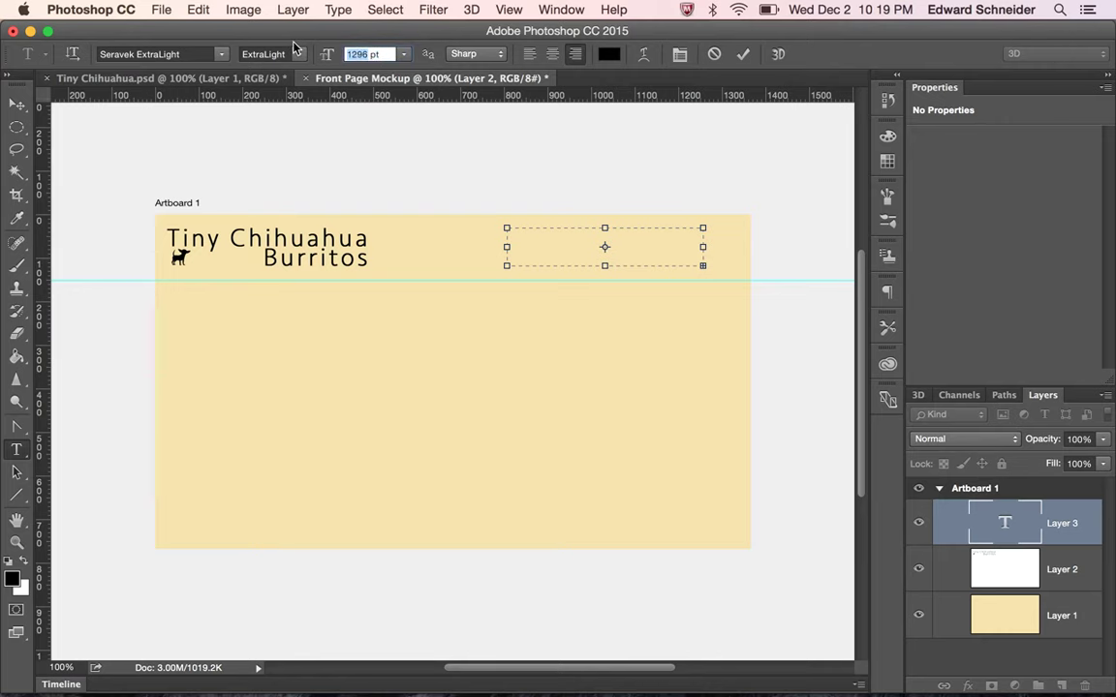
pyautogui.press('Return')
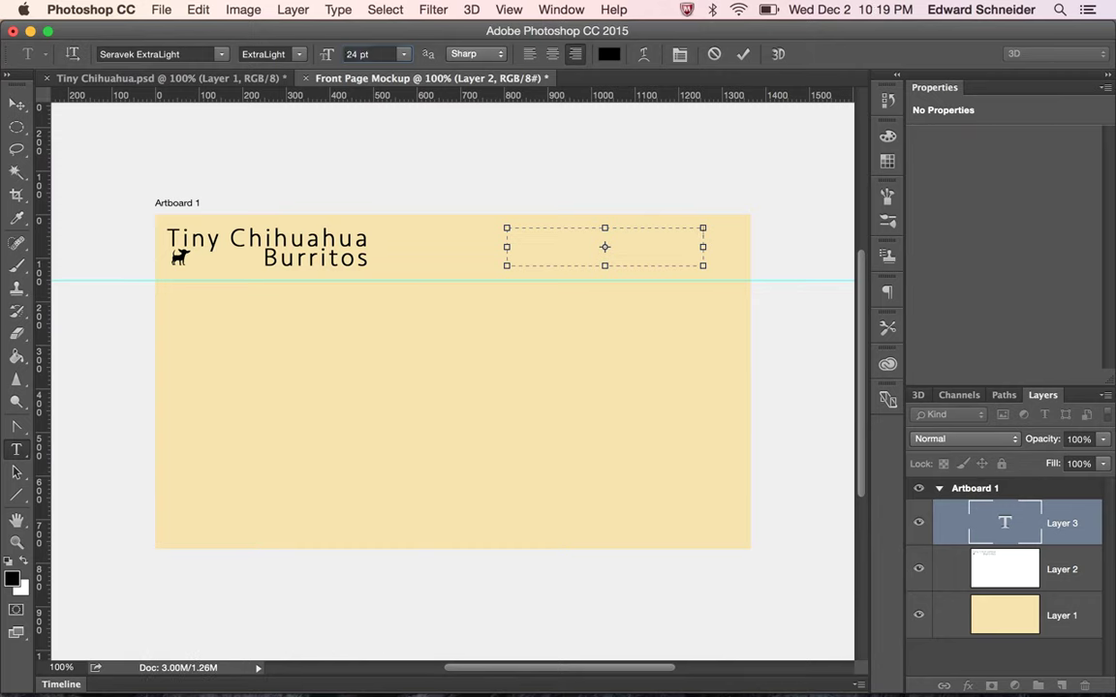
pyautogui.click(538, 249)
pyautogui.tripleClick(656, 234)
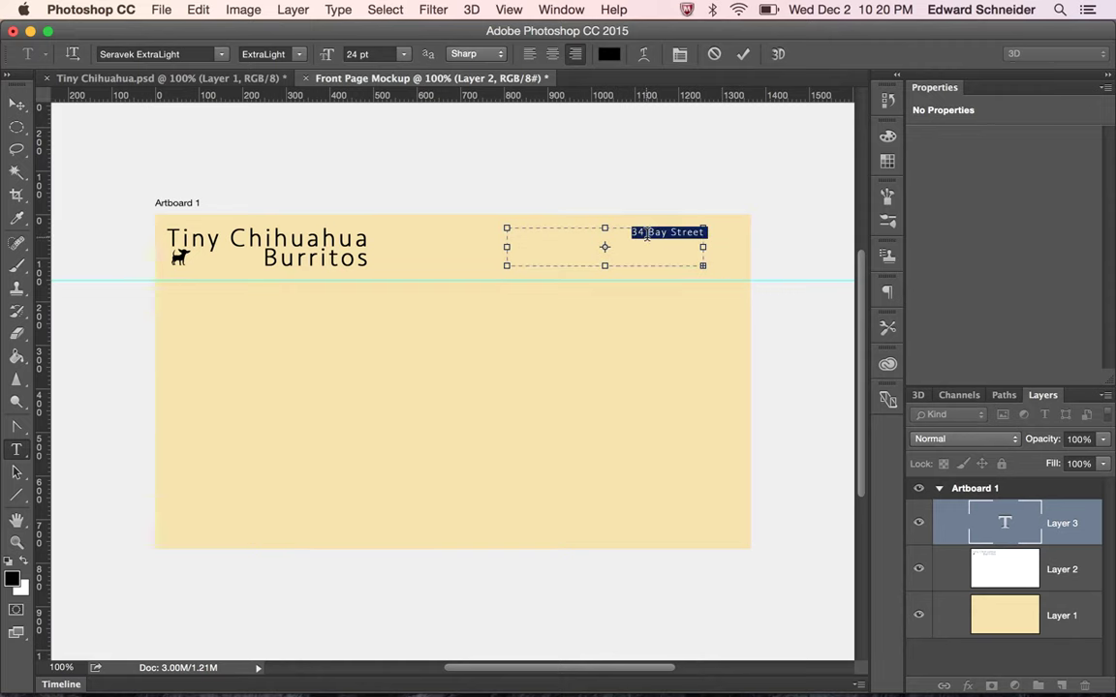
# Delete a stray character, centre the text, and show the Character panel
pyautogui.write('#')
pyautogui.press('BackSpace')
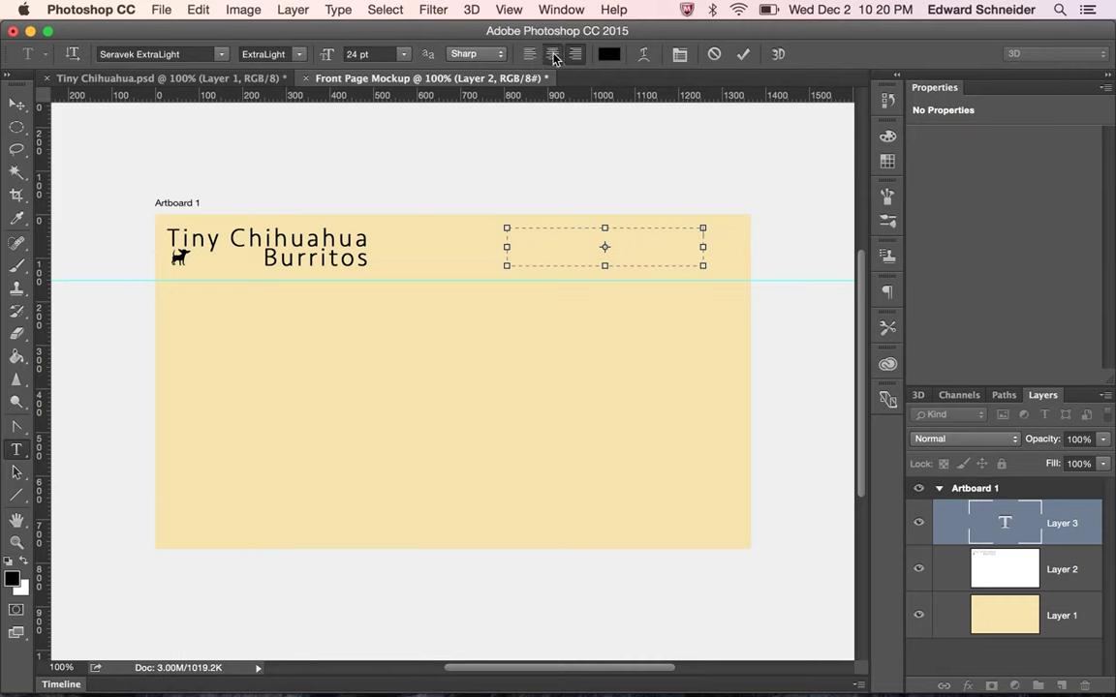
pyautogui.click(553, 55)
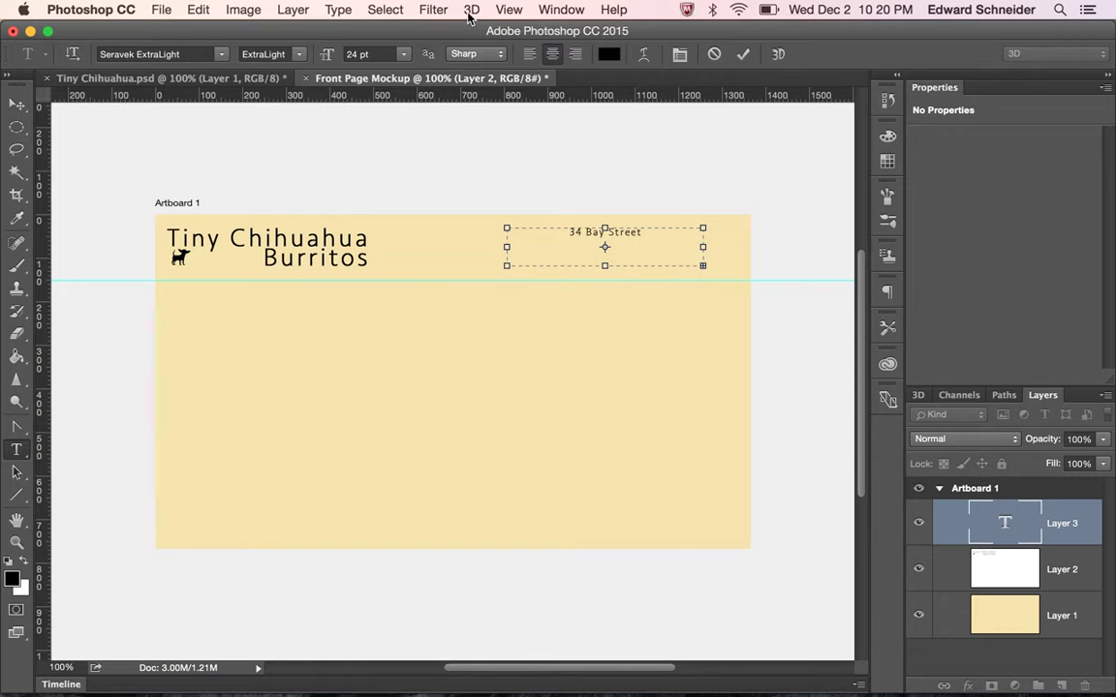
pyautogui.click(564, 10)
pyautogui.click(563, 10)
pyautogui.click(562, 8)
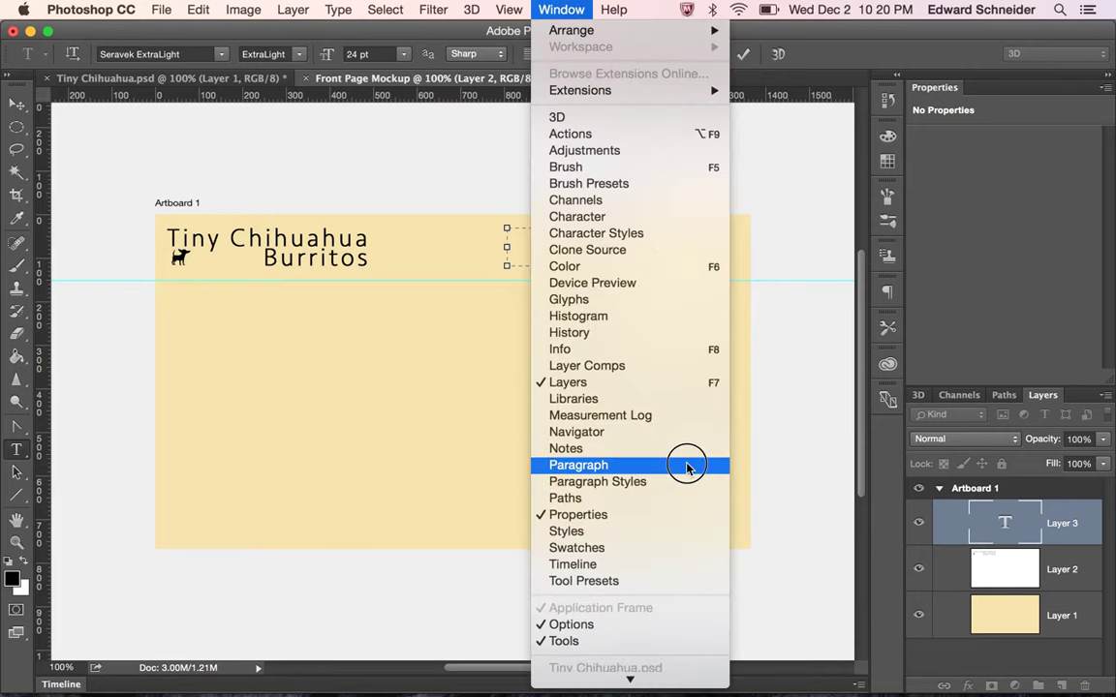
pyautogui.click(685, 226)
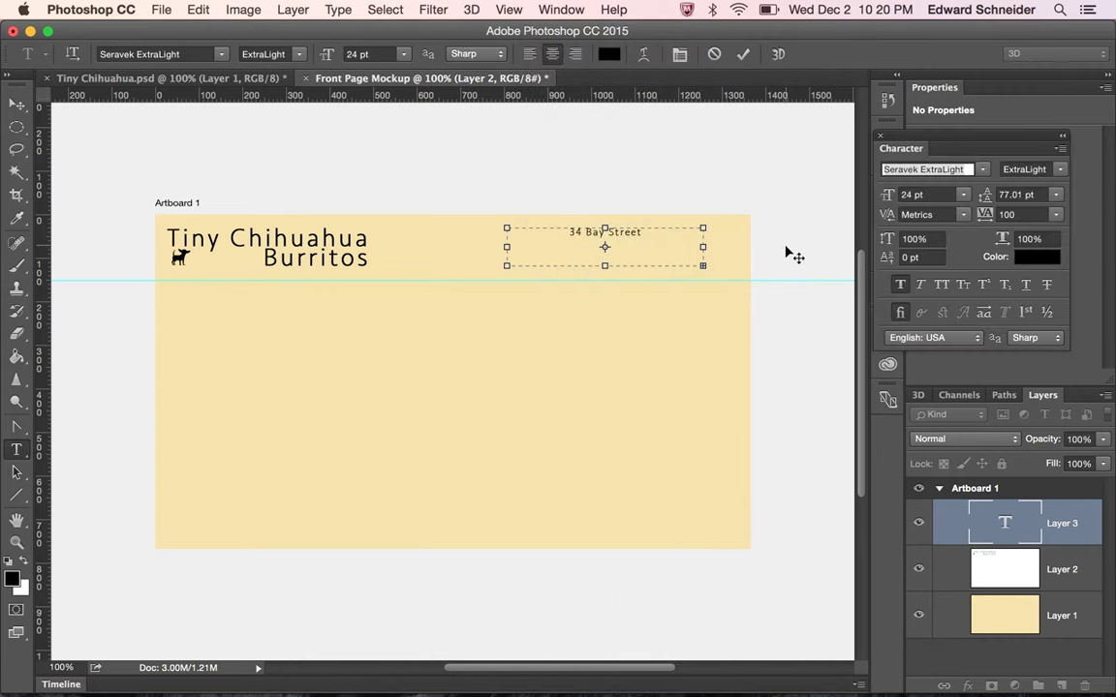
# Set line spacing to Auto and complete the city line with state and ZIP code
pyautogui.click(1055, 194)
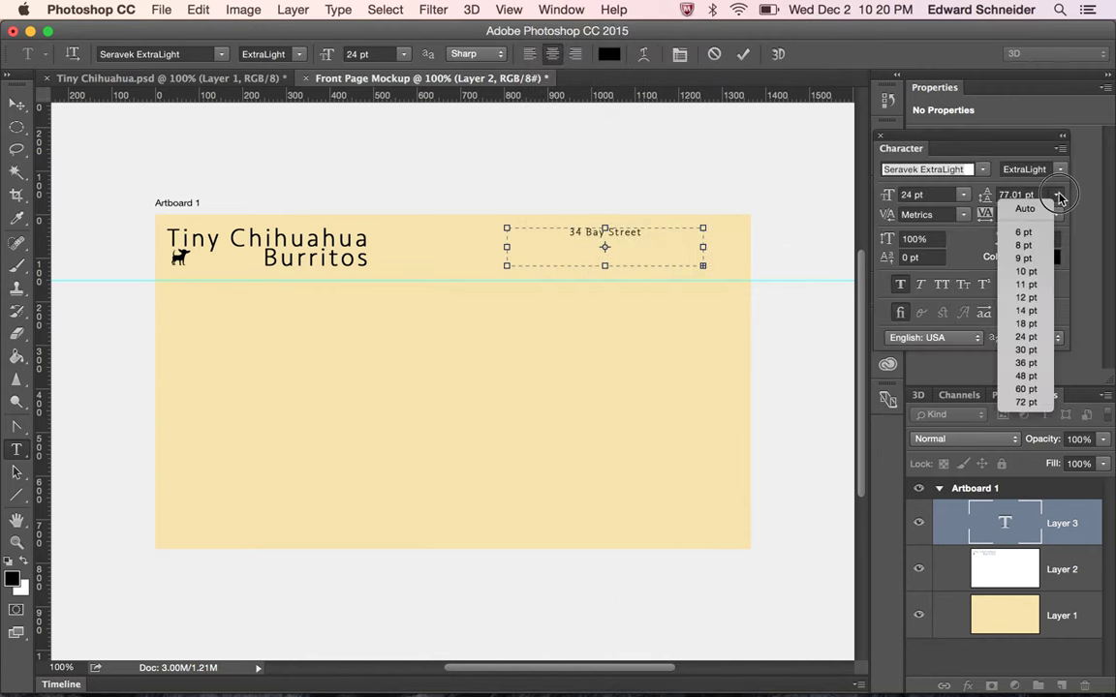
pyautogui.click(1012, 207)
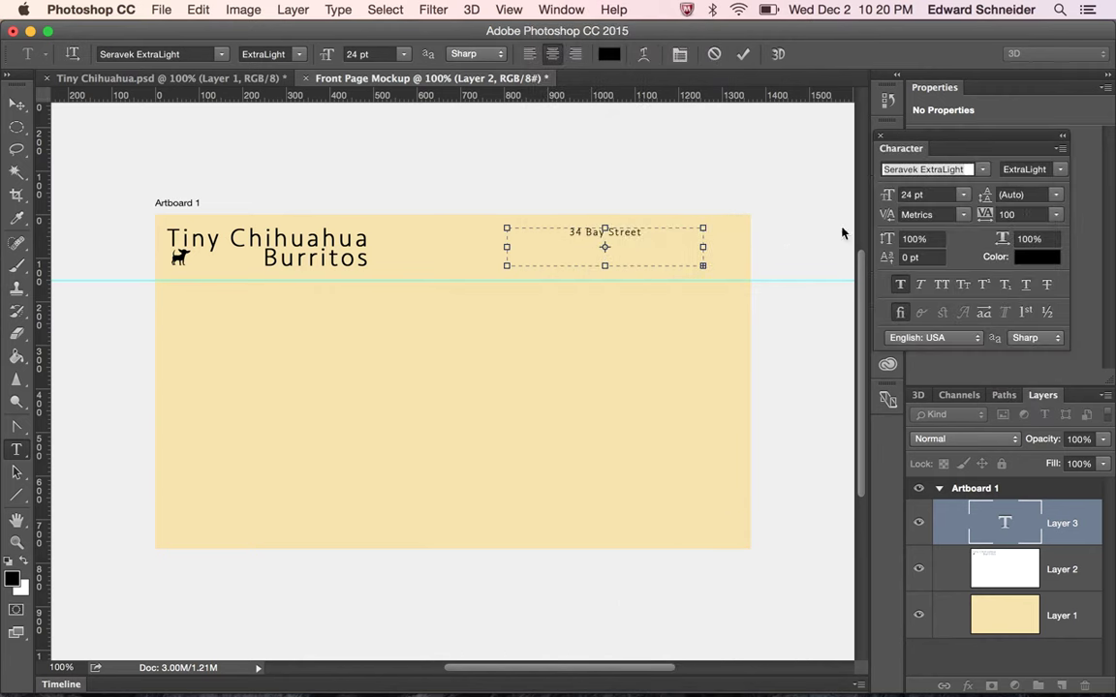
pyautogui.tripleClick(668, 236)
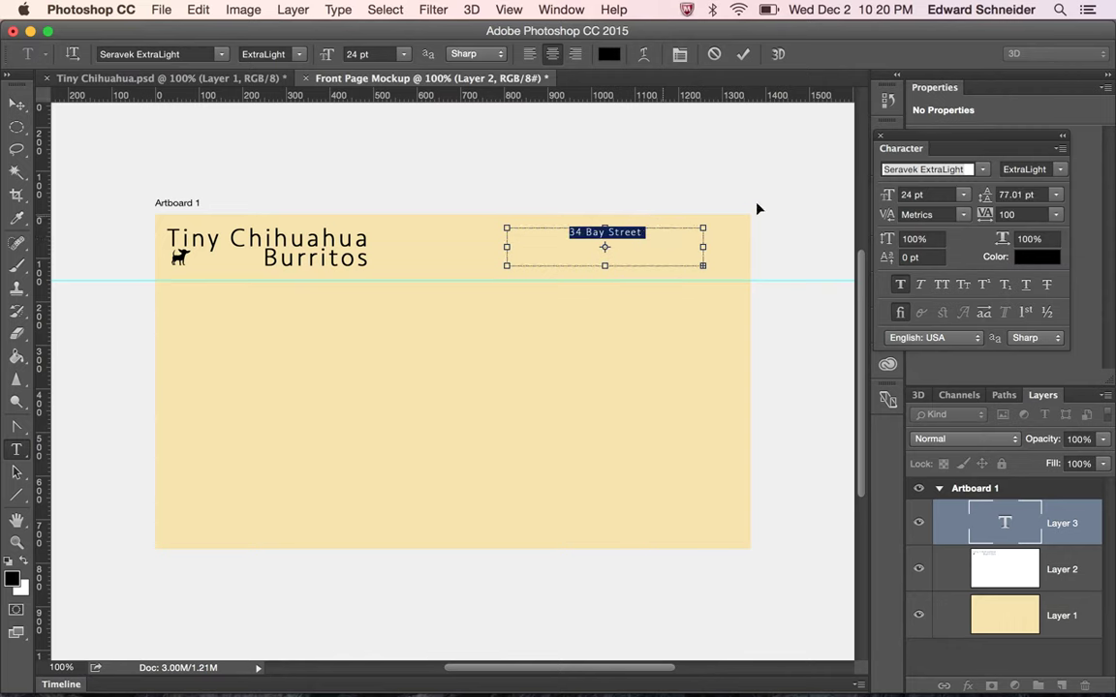
pyautogui.click(1056, 195)
pyautogui.click(1031, 207)
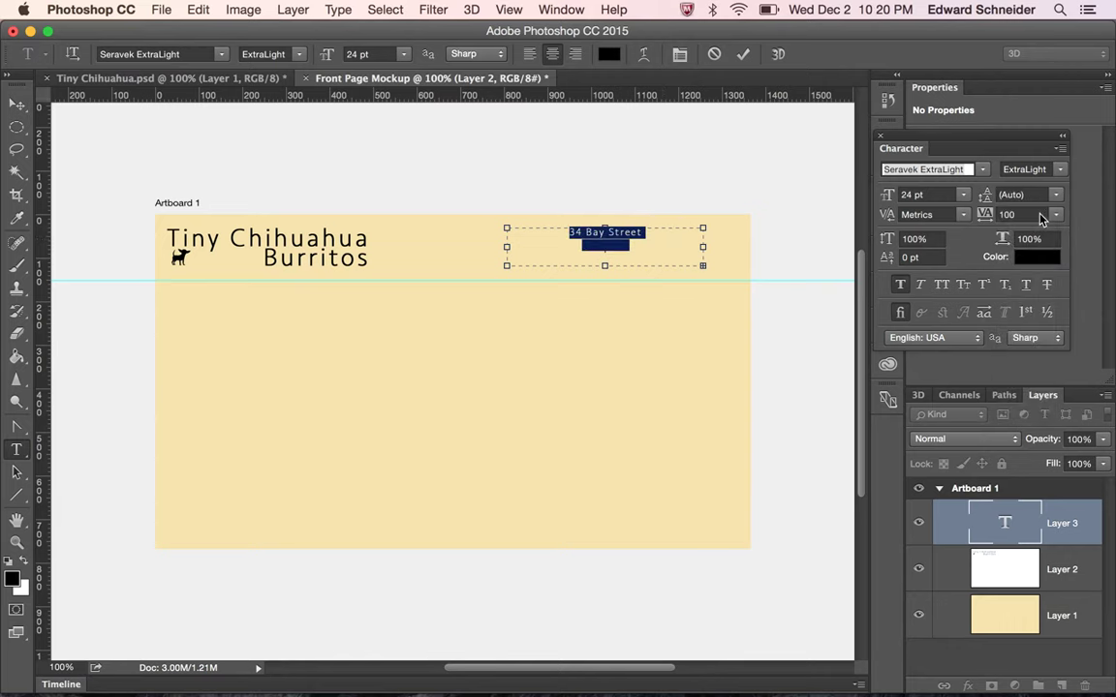
pyautogui.click(649, 244)
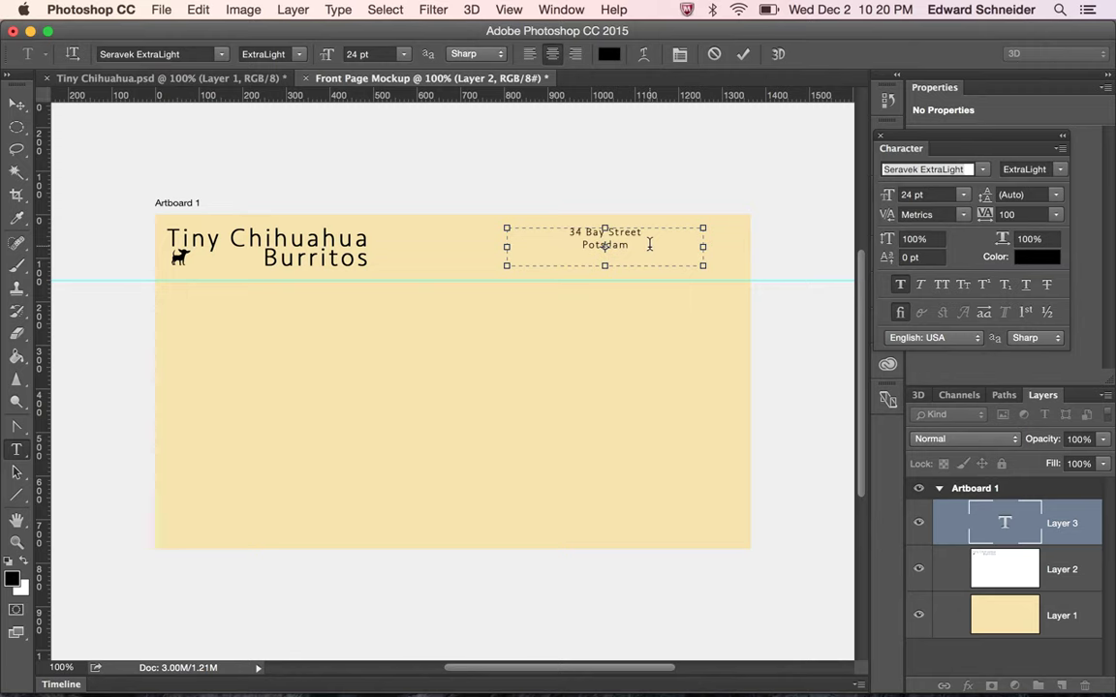
pyautogui.write(', NY')
pyautogui.write('13676')
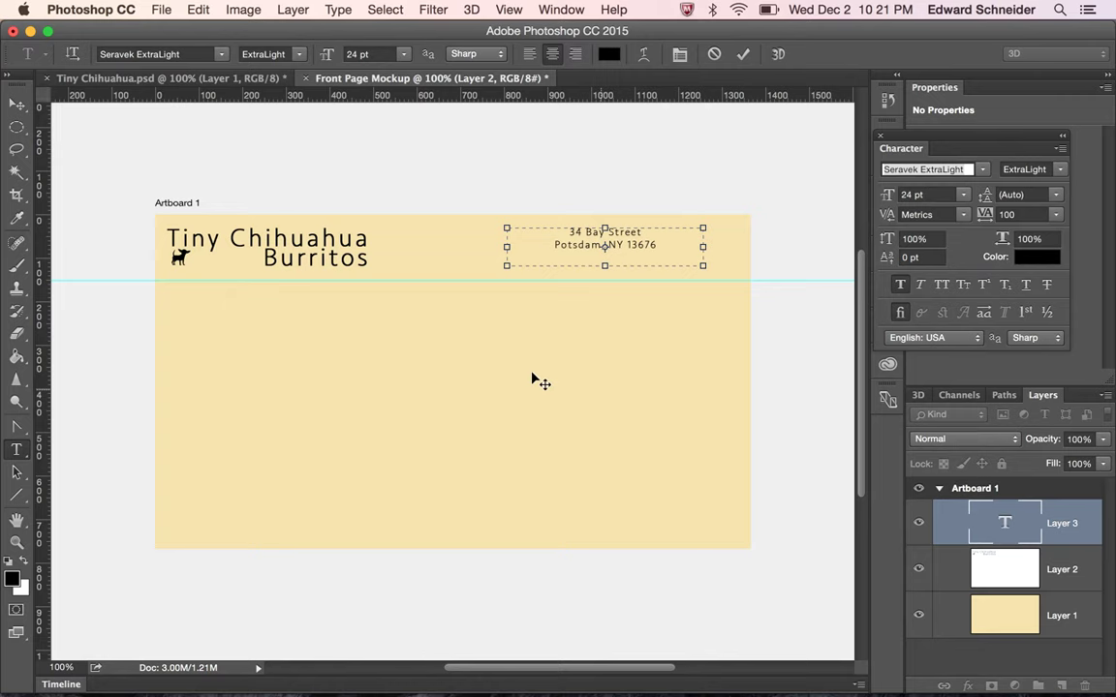
# Right-align the address lines and add an 'Our Location' line above them
pyautogui.moveTo(676, 249); pyautogui.dragTo(517, 225)
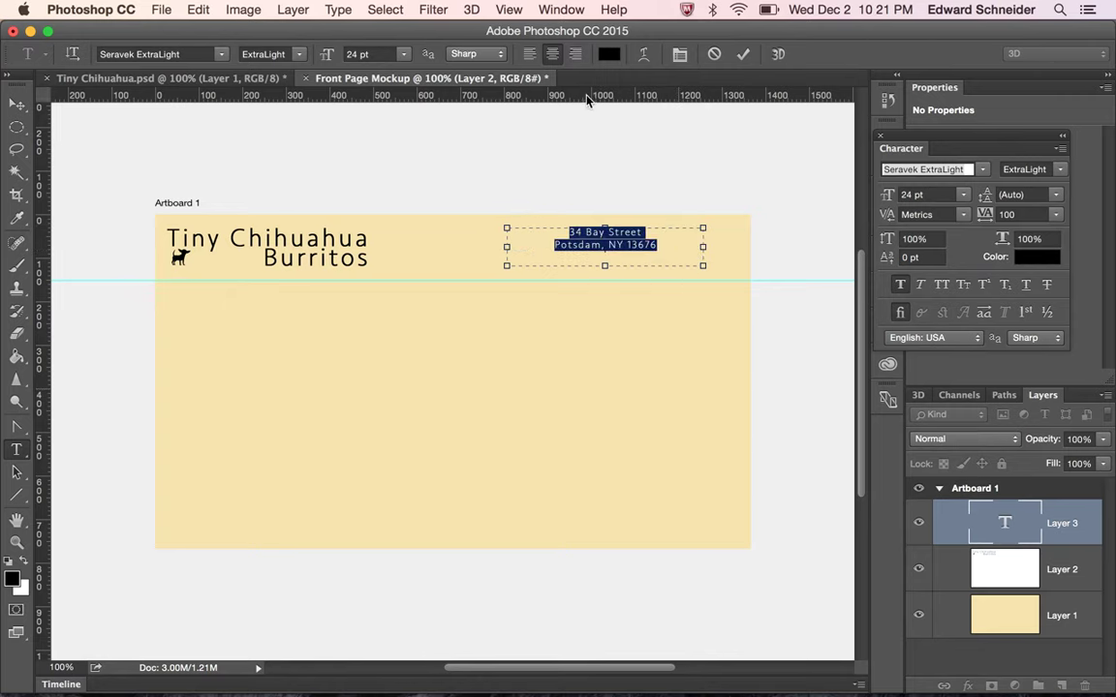
pyautogui.click(575, 54)
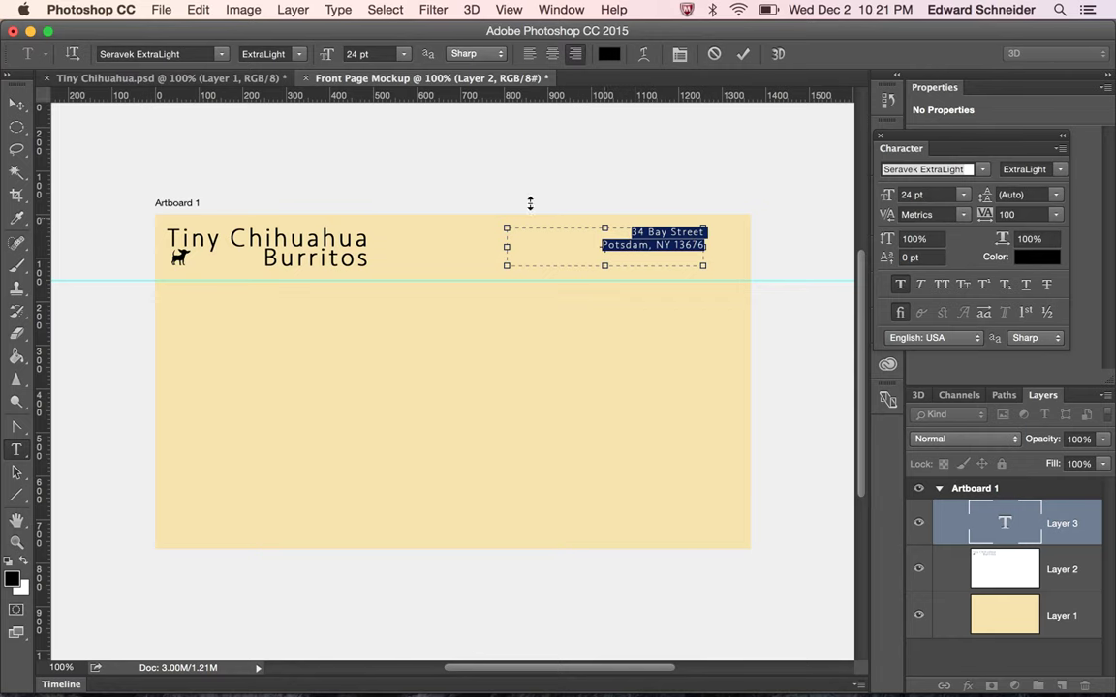
pyautogui.click(635, 233)
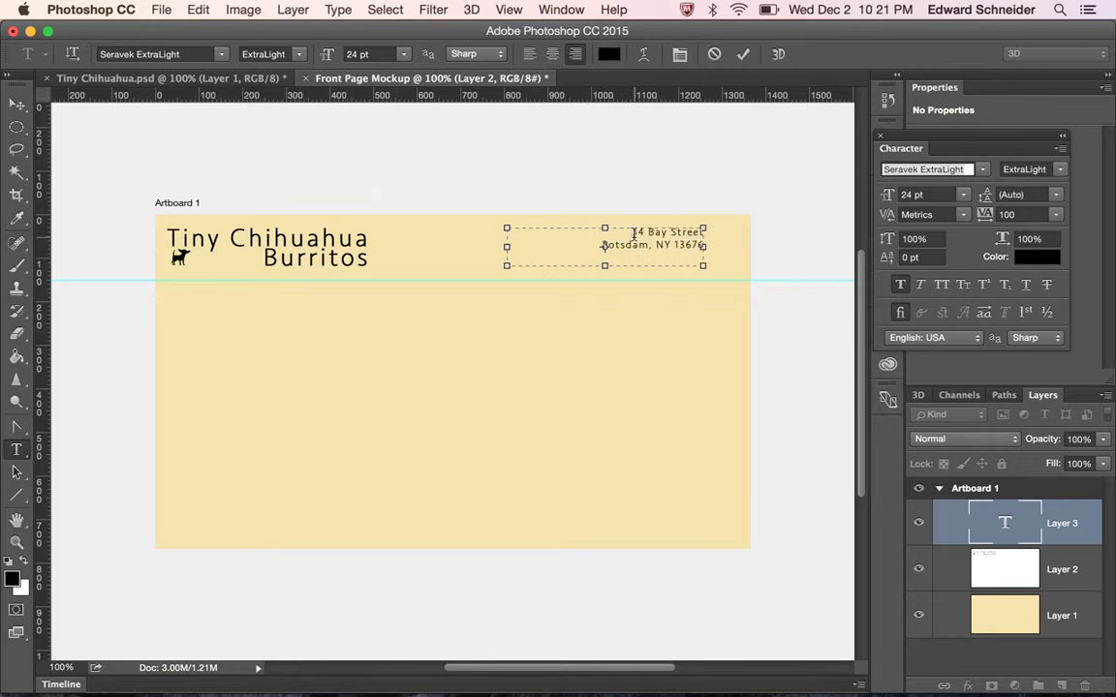
pyautogui.press('Return')
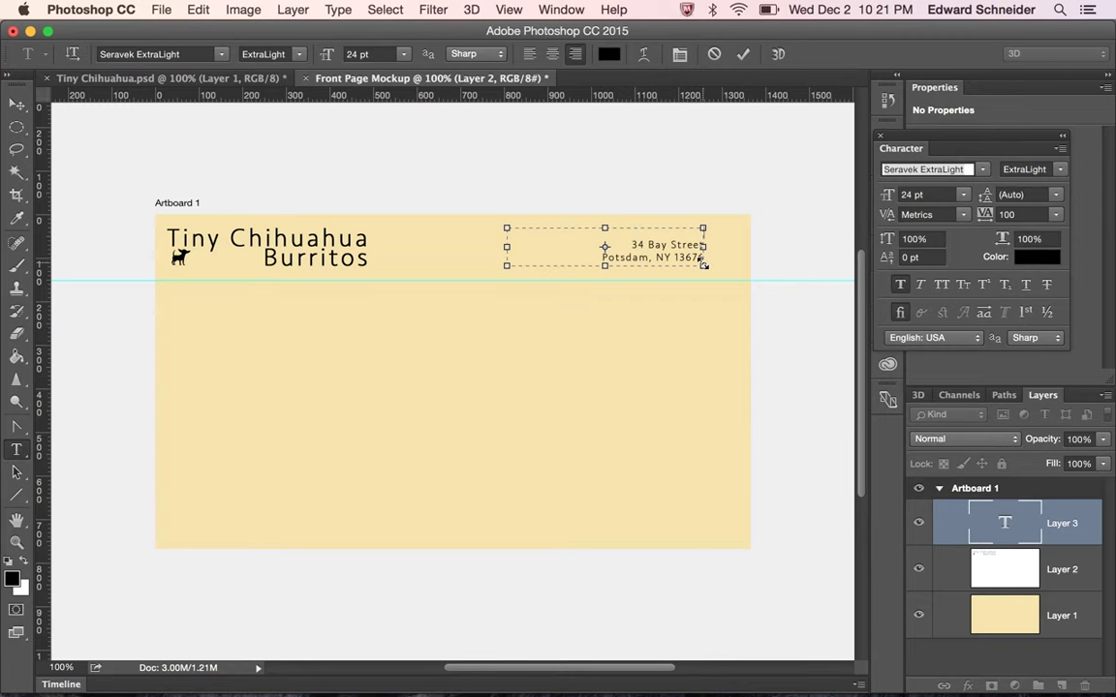
pyautogui.write('Our Location')
# Set the 'Our Location' heading in Seravek Medium and commit the text
pyautogui.moveTo(705, 237); pyautogui.dragTo(737, 224)
pyautogui.click(893, 168)
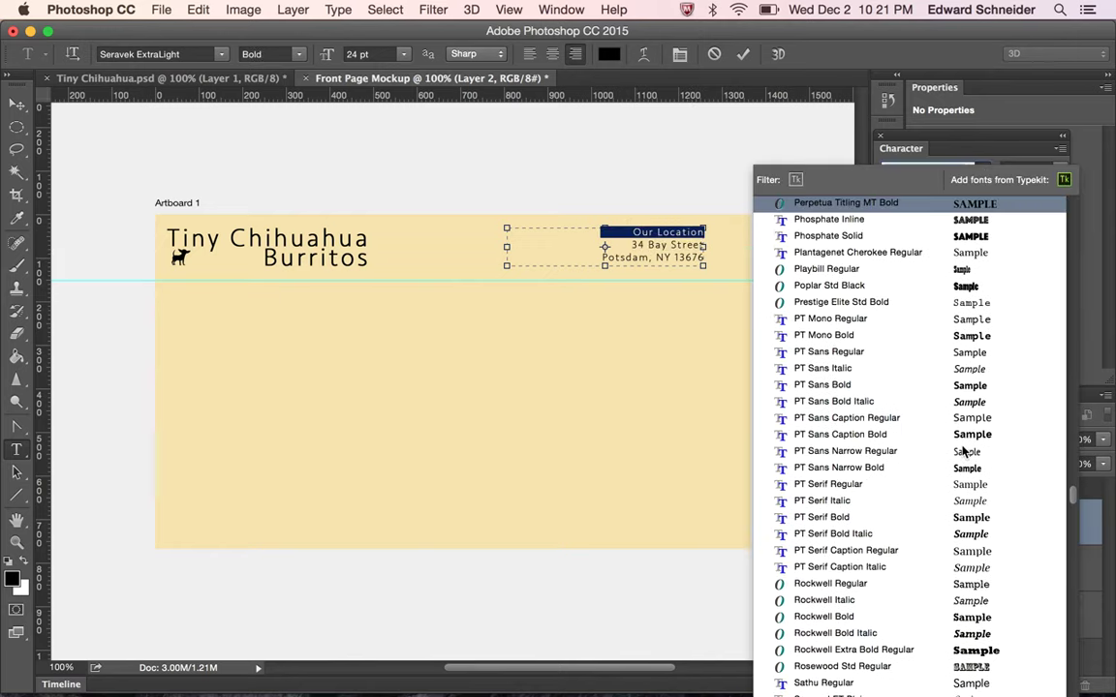
pyautogui.scroll(-15, 964, 450)
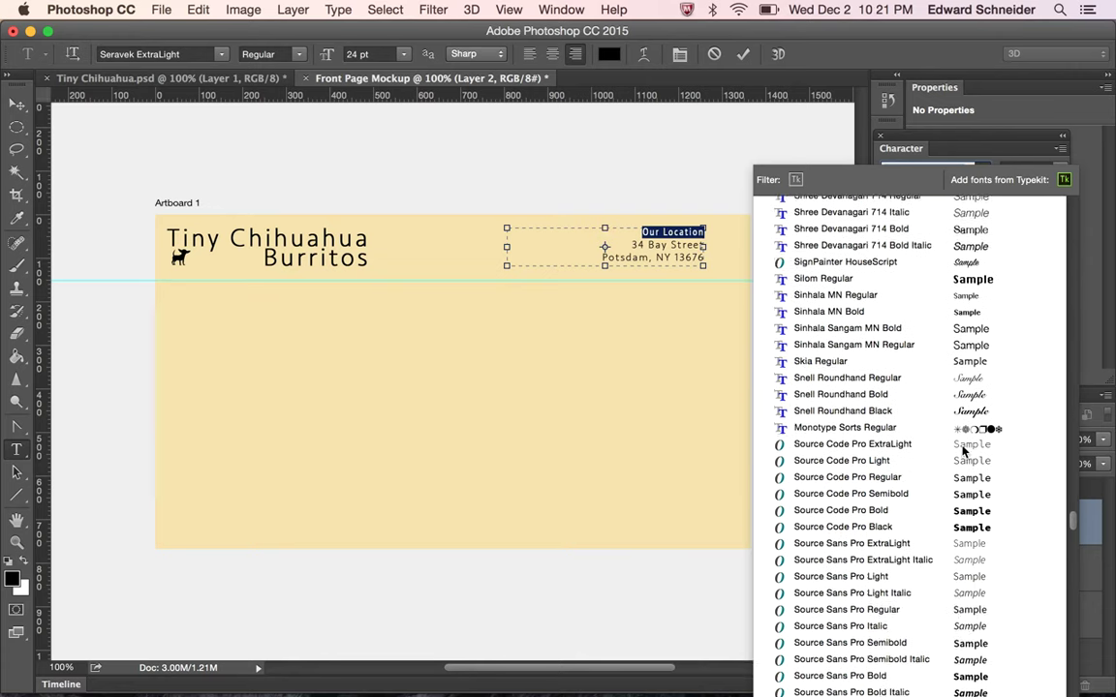
pyautogui.scroll(5, 964, 450)
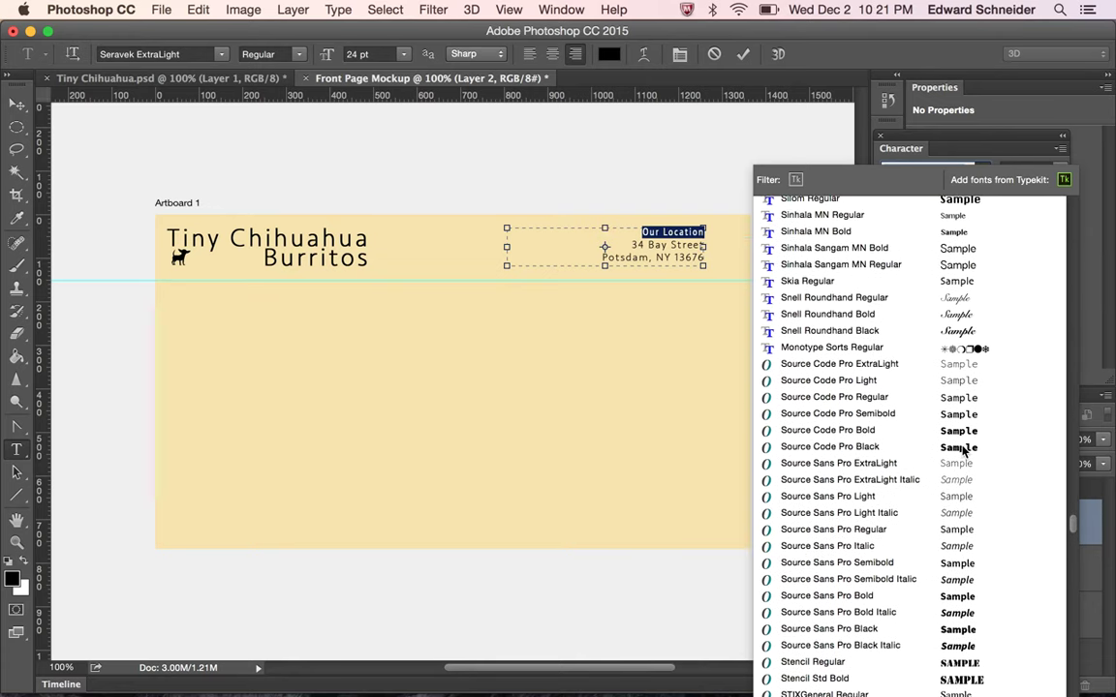
pyautogui.scroll(5, 963, 450)
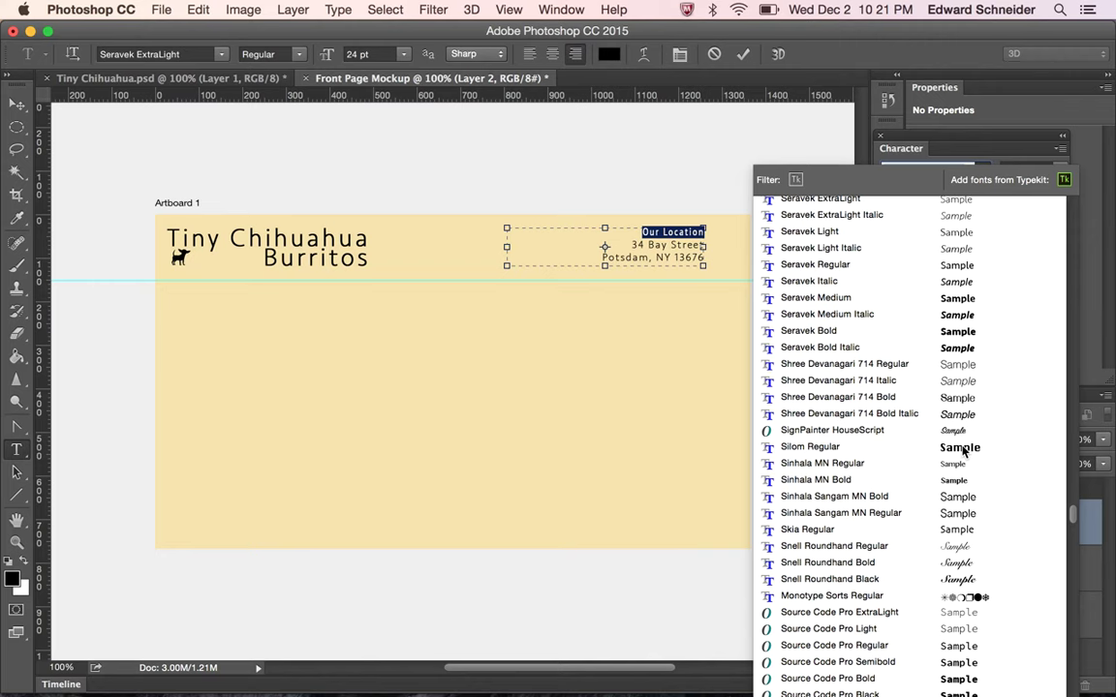
pyautogui.scroll(-5, 963, 450)
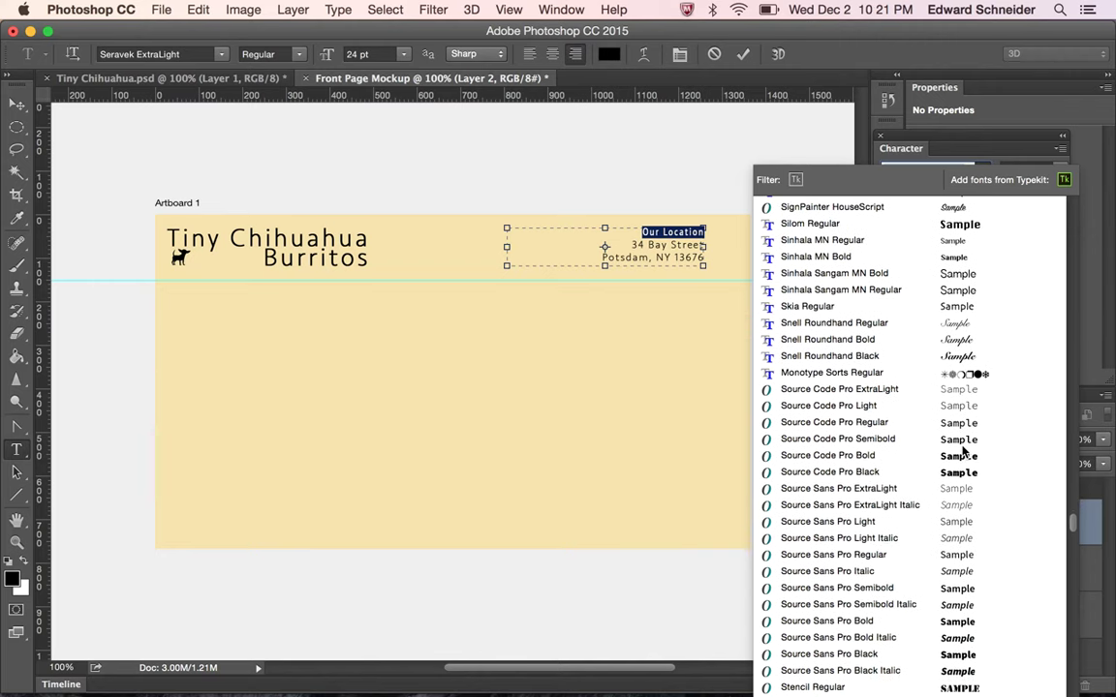
pyautogui.scroll(1, 964, 451)
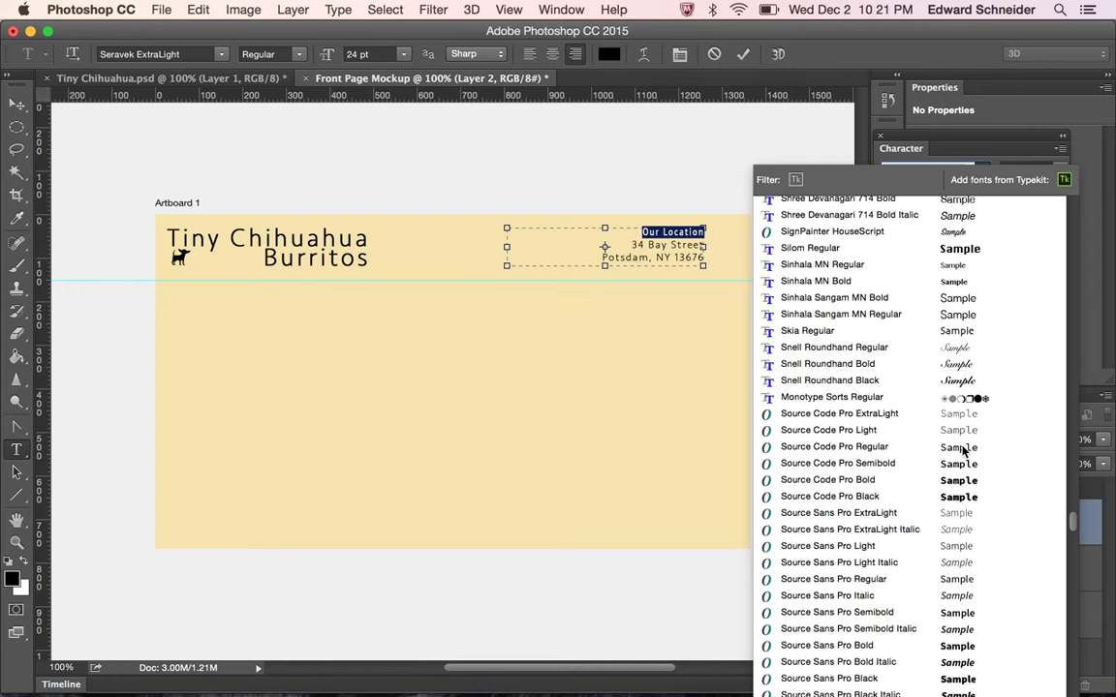
pyautogui.scroll(3, 964, 451)
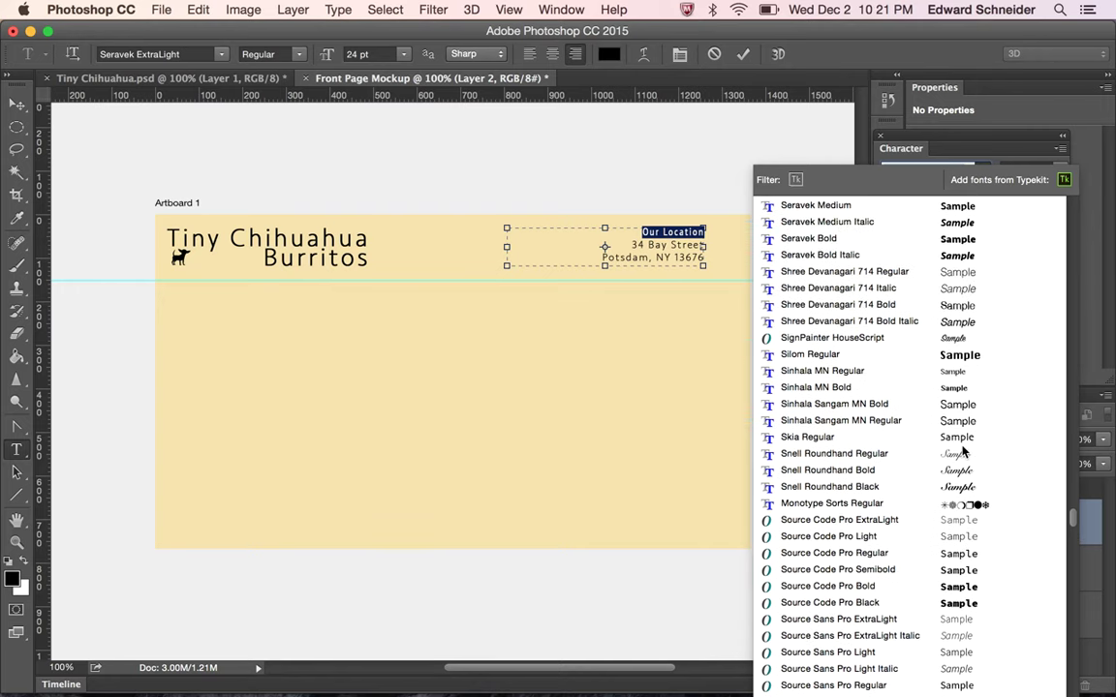
pyautogui.scroll(3, 964, 450)
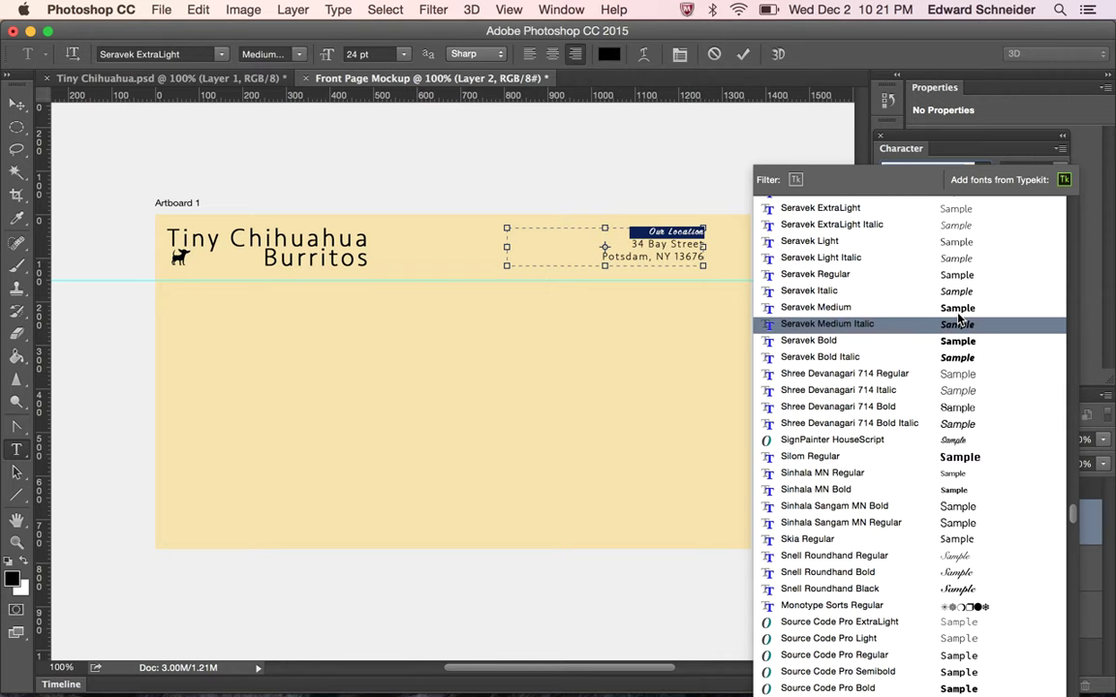
pyautogui.click(958, 307)
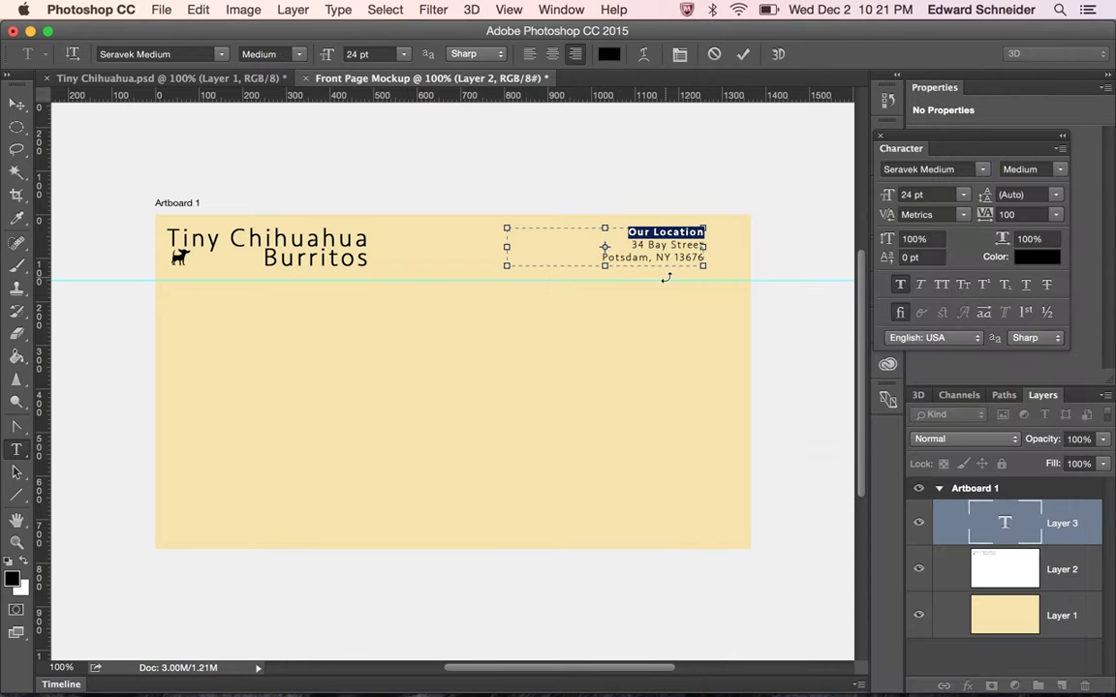
pyautogui.click(17, 104)
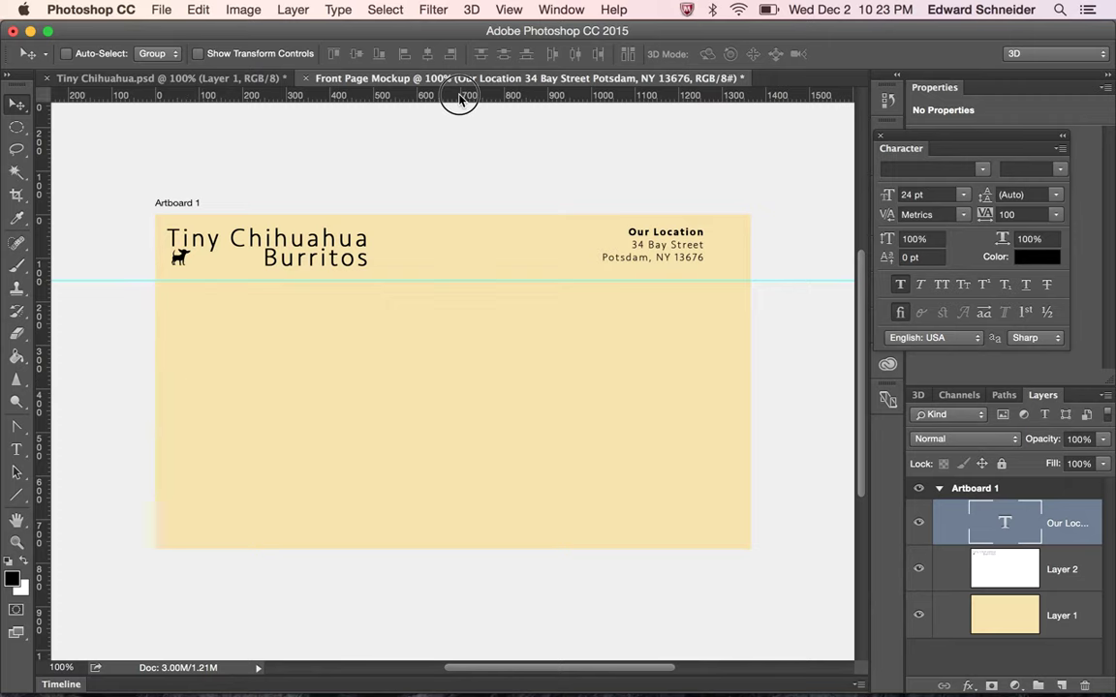
# Drag a second horizontal guide below the first and select the Rectangle Tool
pyautogui.moveTo(460, 100); pyautogui.dragTo(444, 312)
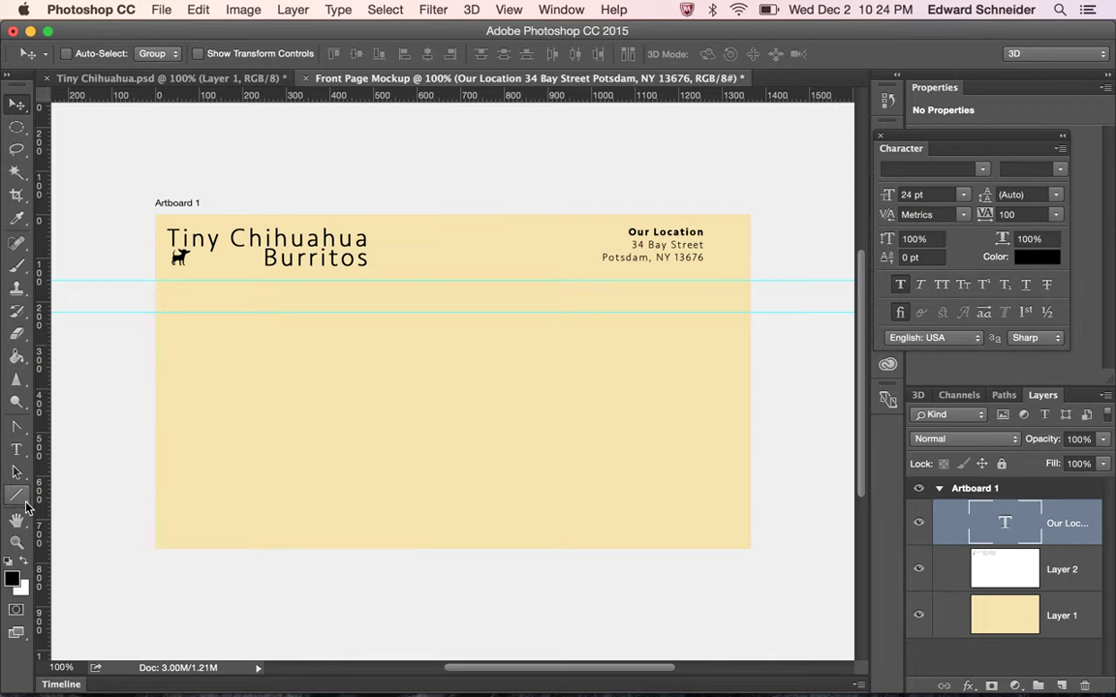
pyautogui.moveTo(17, 495); pyautogui.dragTo(94, 497)
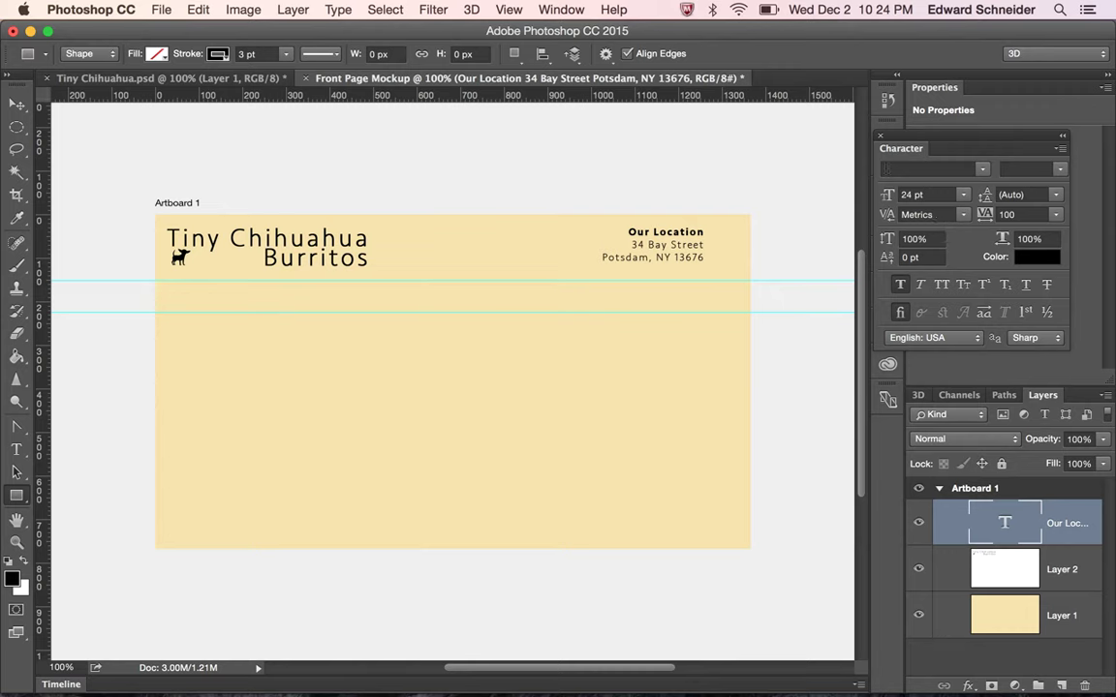
# Dock the Character panel, then pick green in Swatches and save it as a new swatch
pyautogui.moveTo(912, 151); pyautogui.dragTo(949, 88)
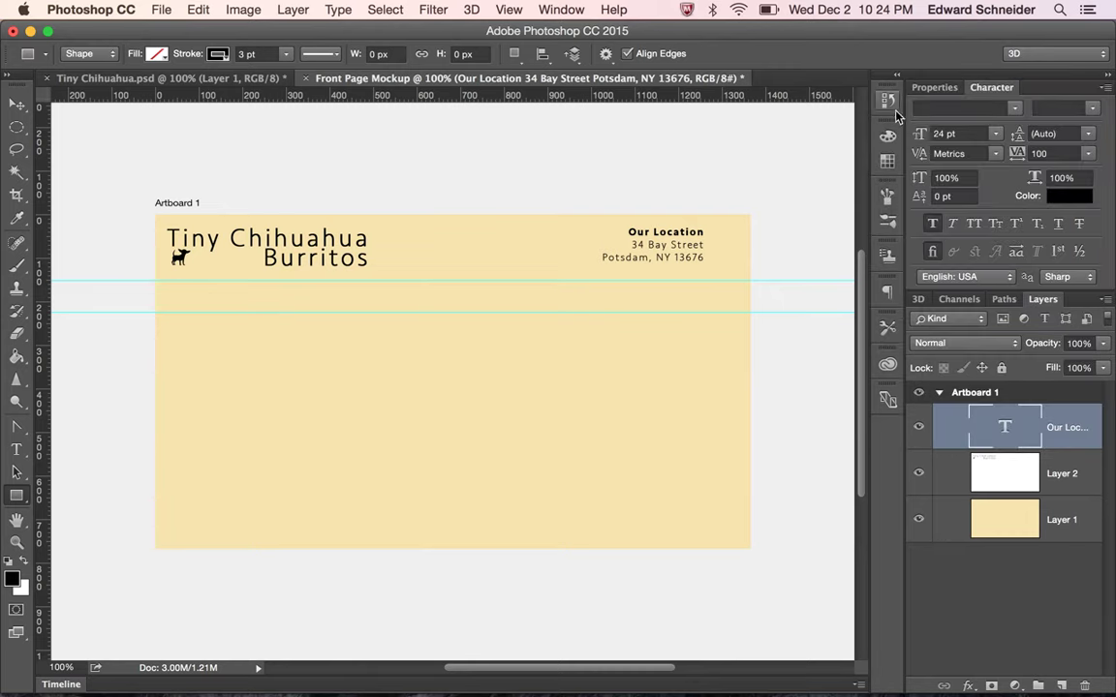
pyautogui.click(887, 161)
pyautogui.click(734, 202)
pyautogui.click(810, 231)
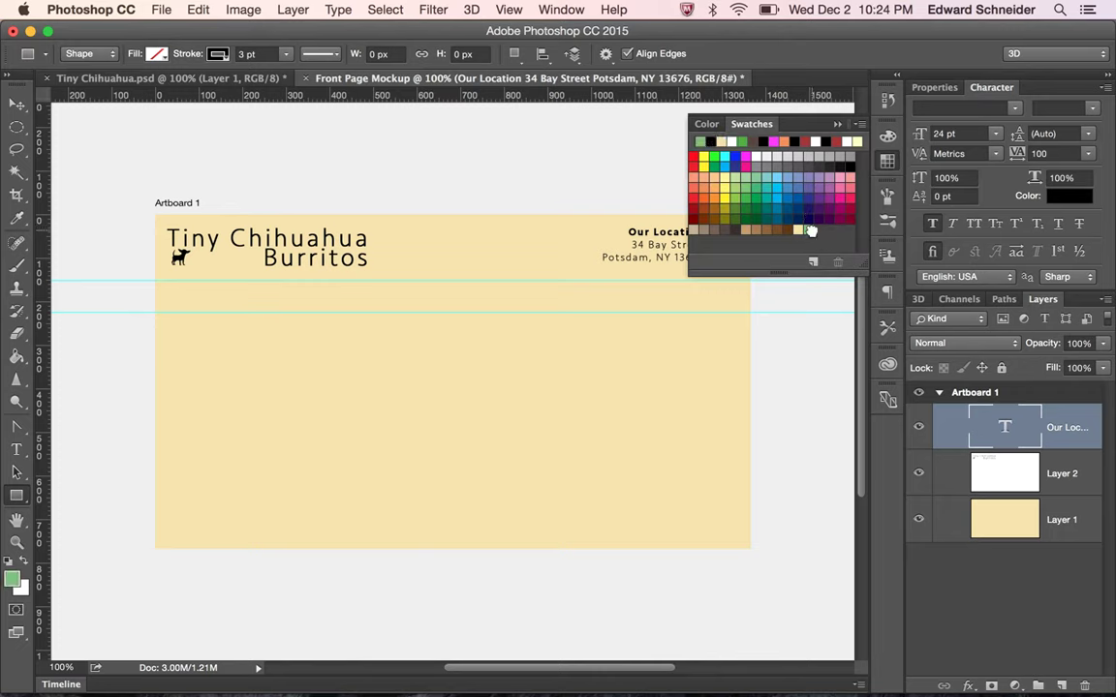
pyautogui.click(888, 161)
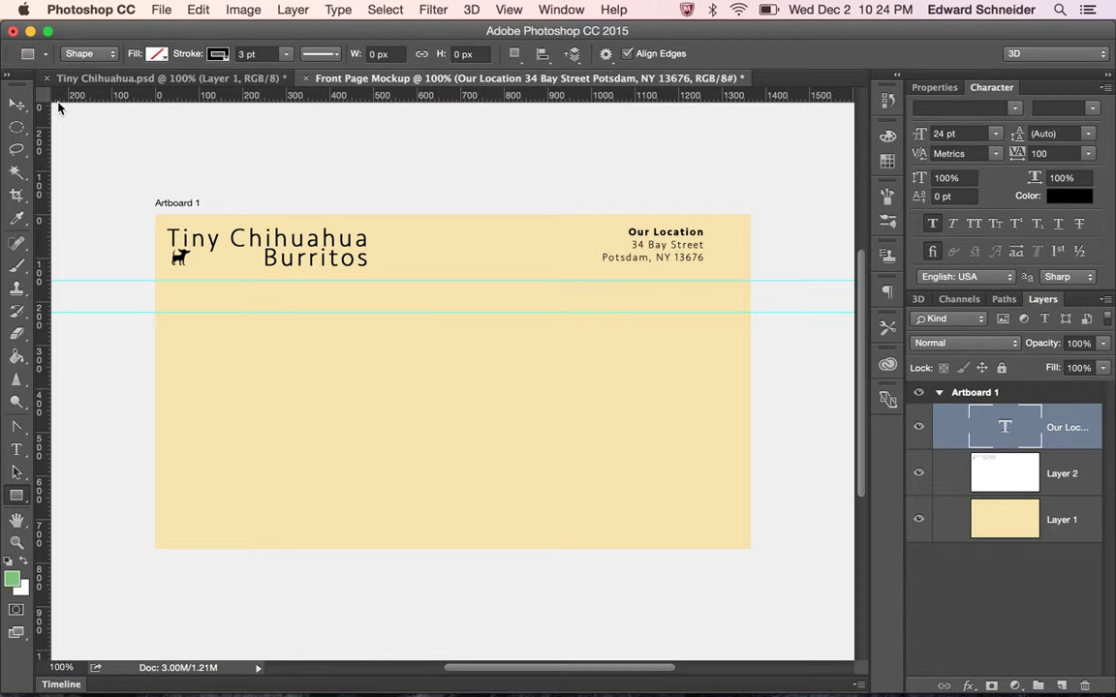
# Set the shape fill to the green and the stroke to none
pyautogui.click(150, 54)
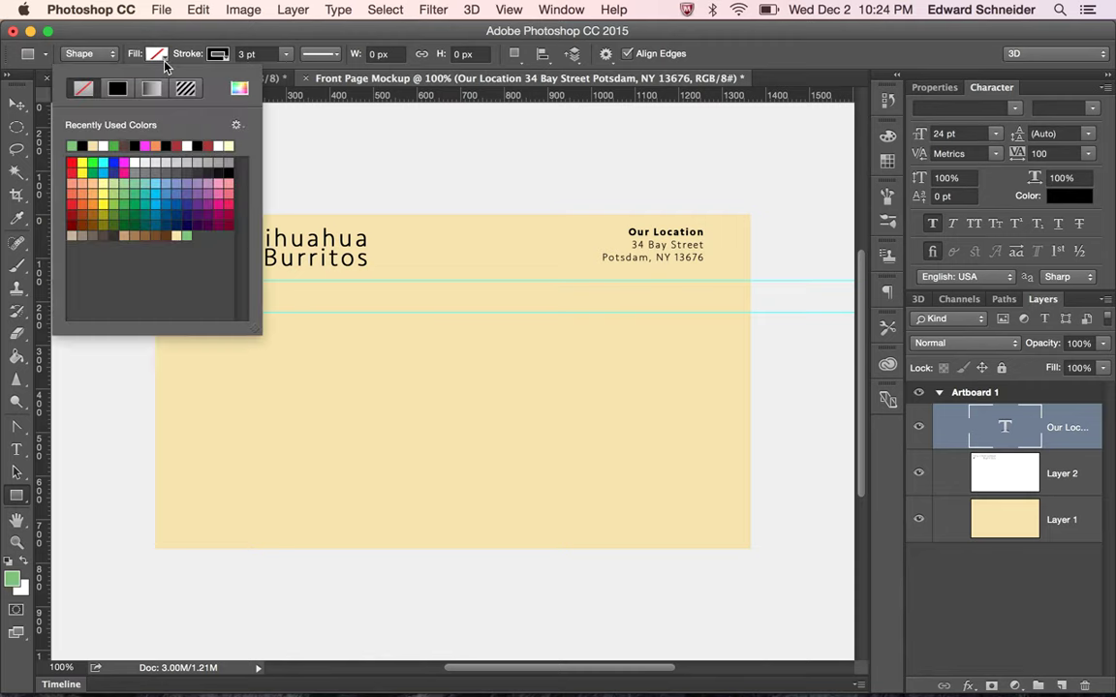
pyautogui.click(187, 236)
pyautogui.click(217, 54)
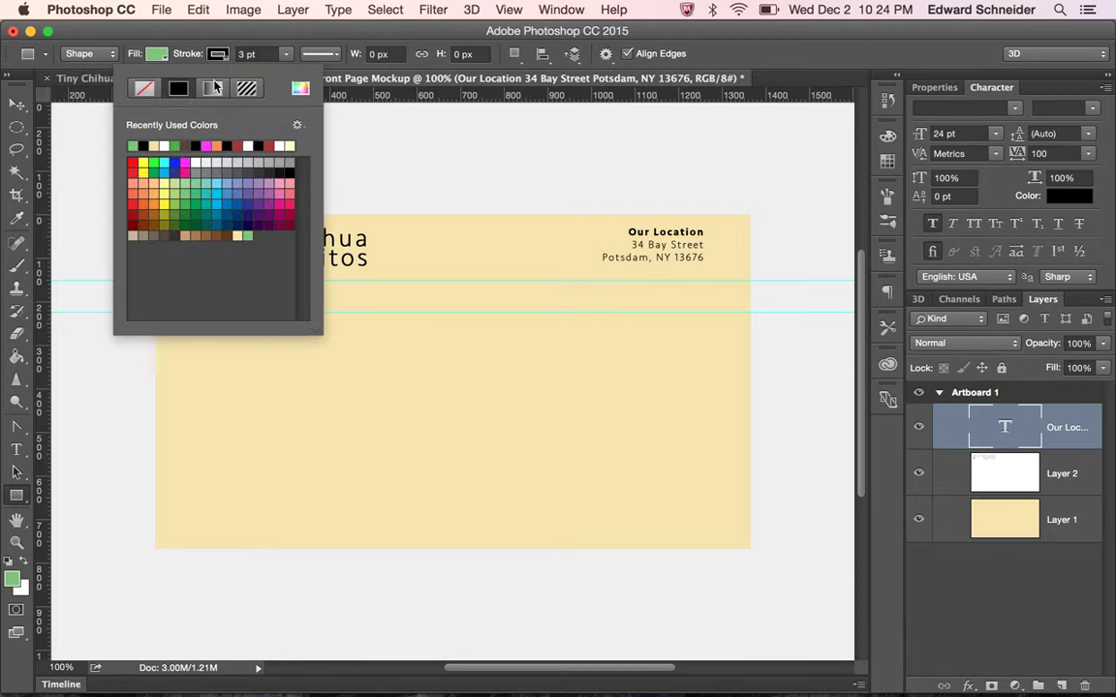
pyautogui.click(145, 88)
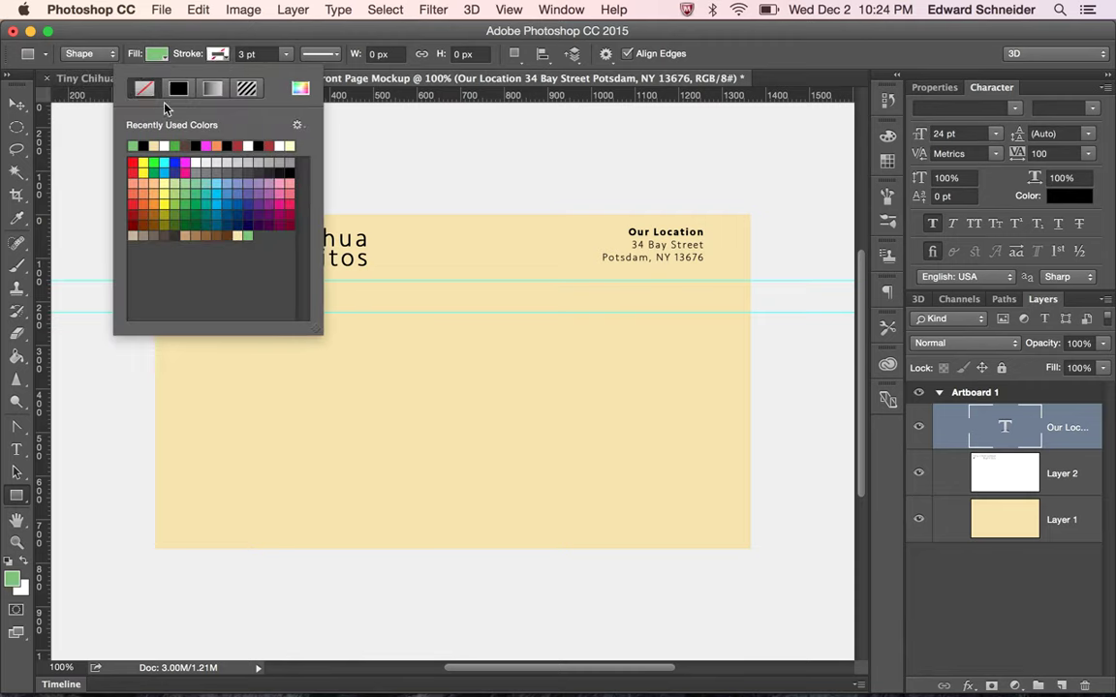
pyautogui.click(226, 57)
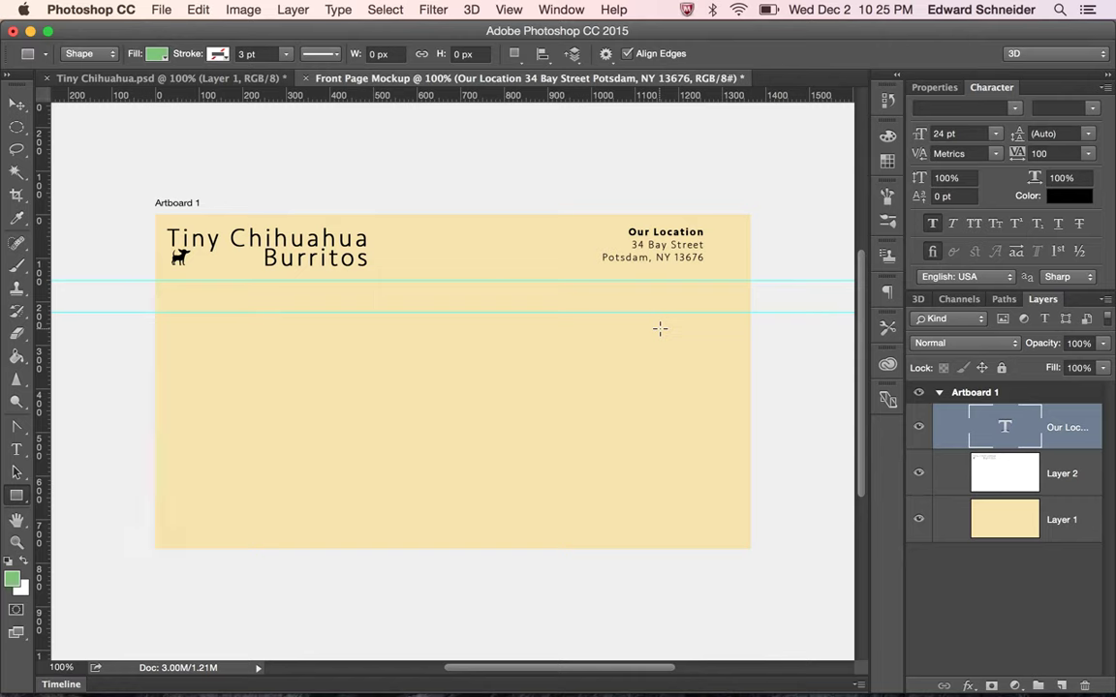
# Draw a green rectangle in the guide strip, starting at the upper guide
pyautogui.click(217, 281)
pyautogui.moveTo(218, 281); pyautogui.dragTo(360, 312)
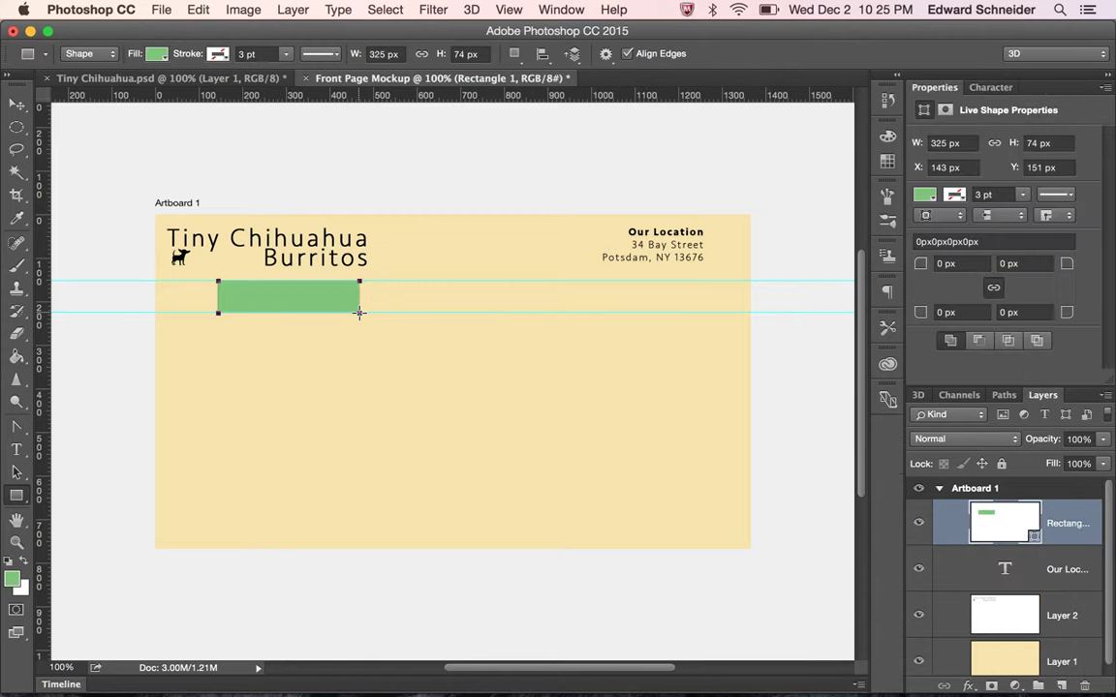
pyautogui.click(16, 103)
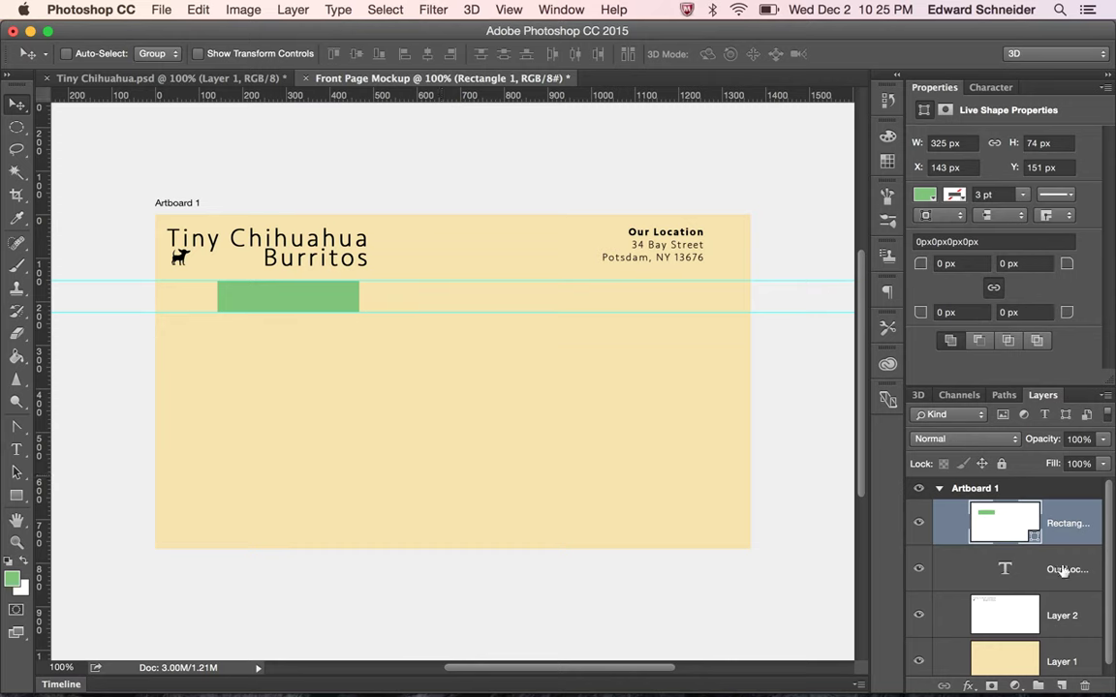
# Rename the Rectangle 1 layer to 'Menu', then extend it to 'Menu Button'
pyautogui.doubleClick(1065, 523)
pyautogui.write('Menu')
pyautogui.press('Return')
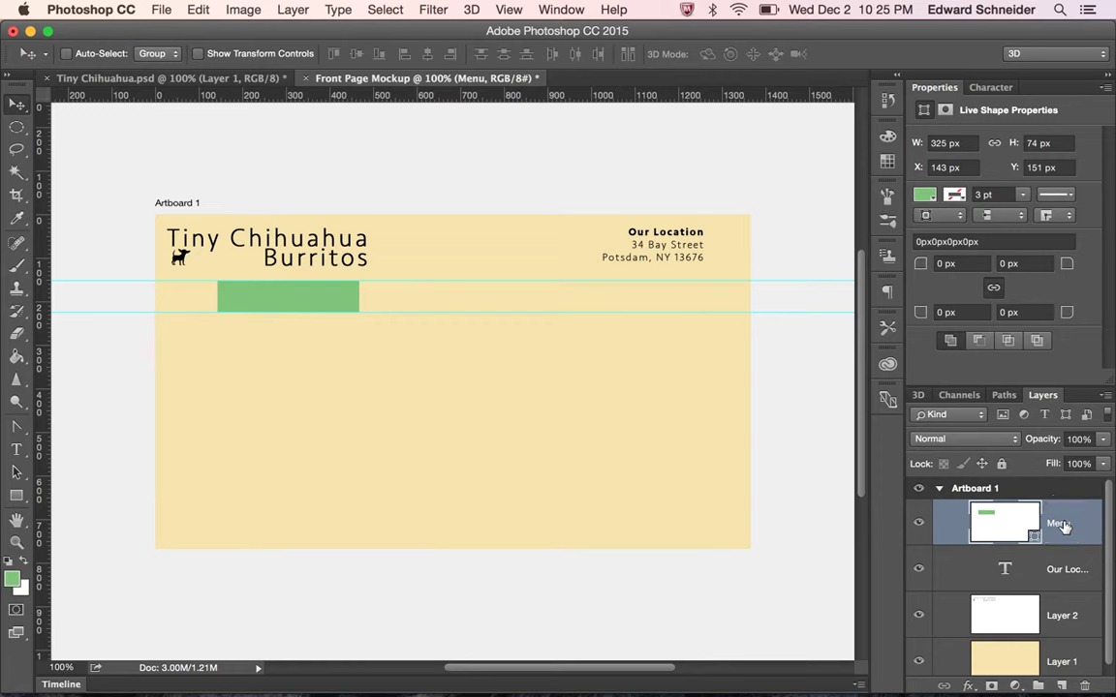
pyautogui.doubleClick(1064, 535)
pyautogui.press('Right')
pyautogui.write('Button')
pyautogui.press('Return')
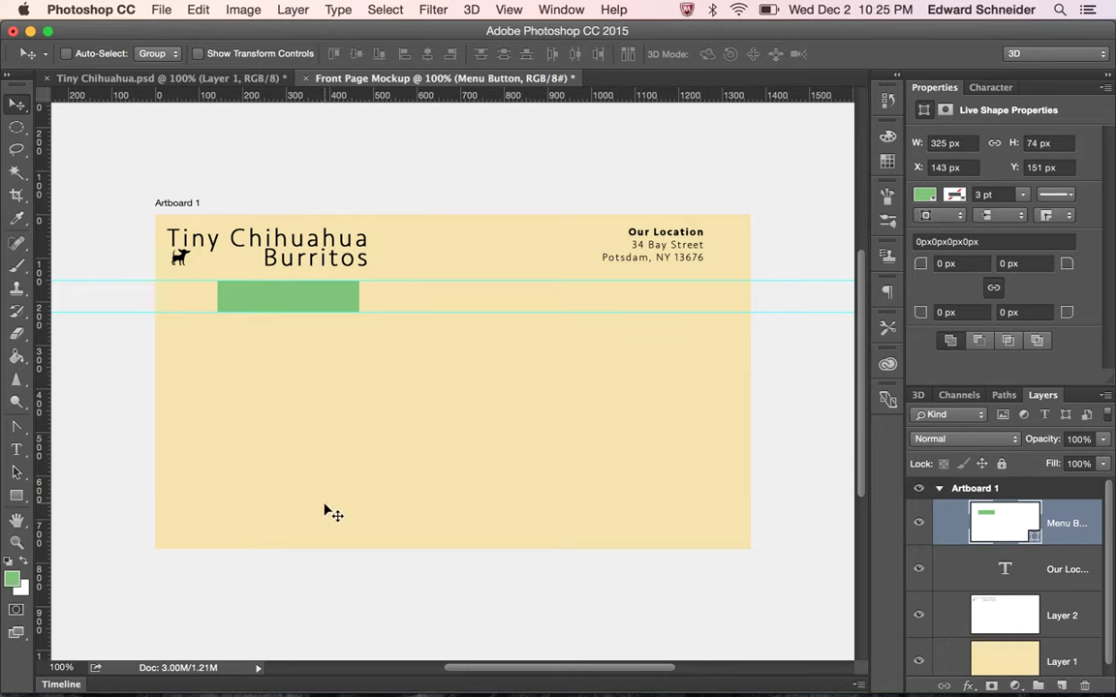
# Add black 'MENU' text with default colours and position it on the green bar
pyautogui.press('t')
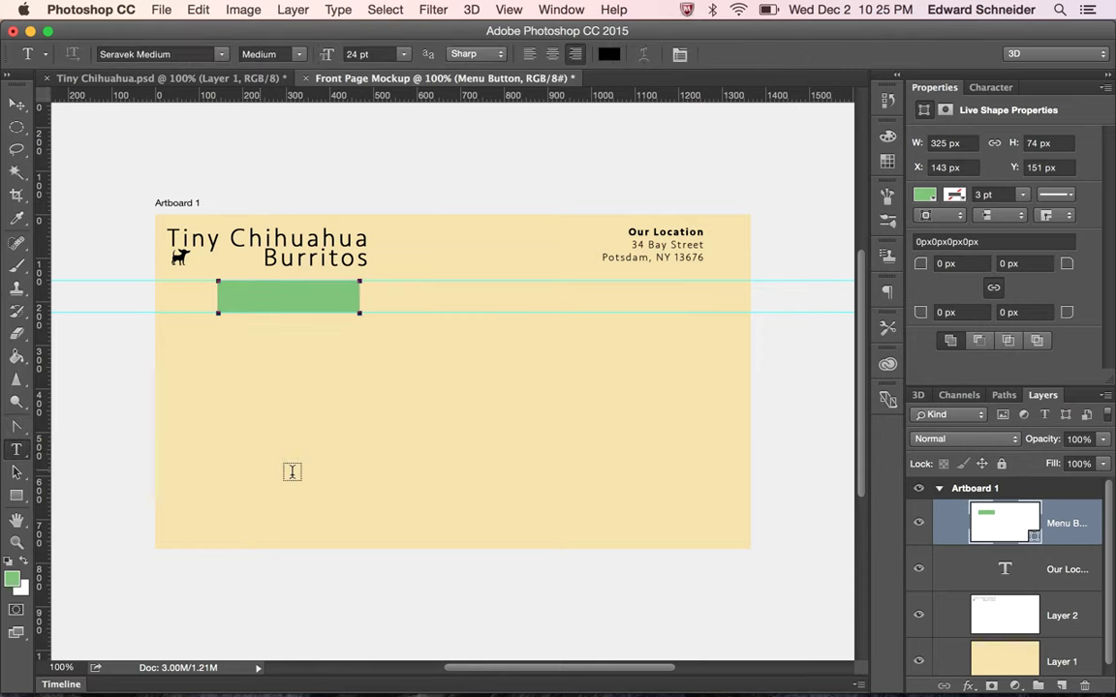
pyautogui.click(7, 562)
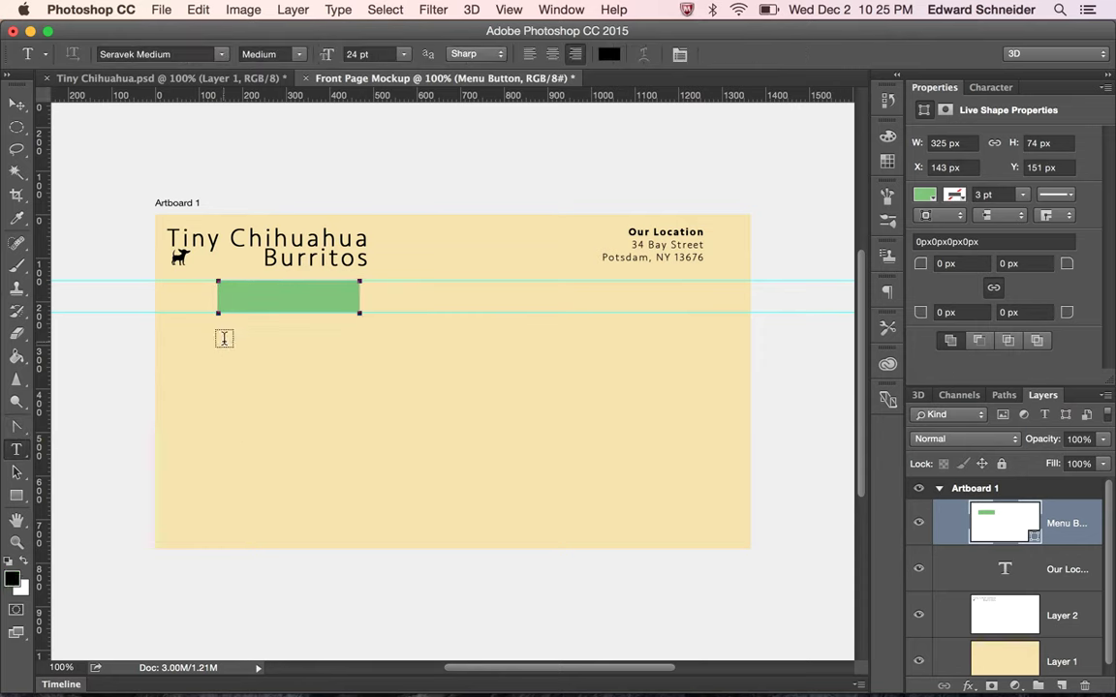
pyautogui.moveTo(252, 365); pyautogui.dragTo(357, 392)
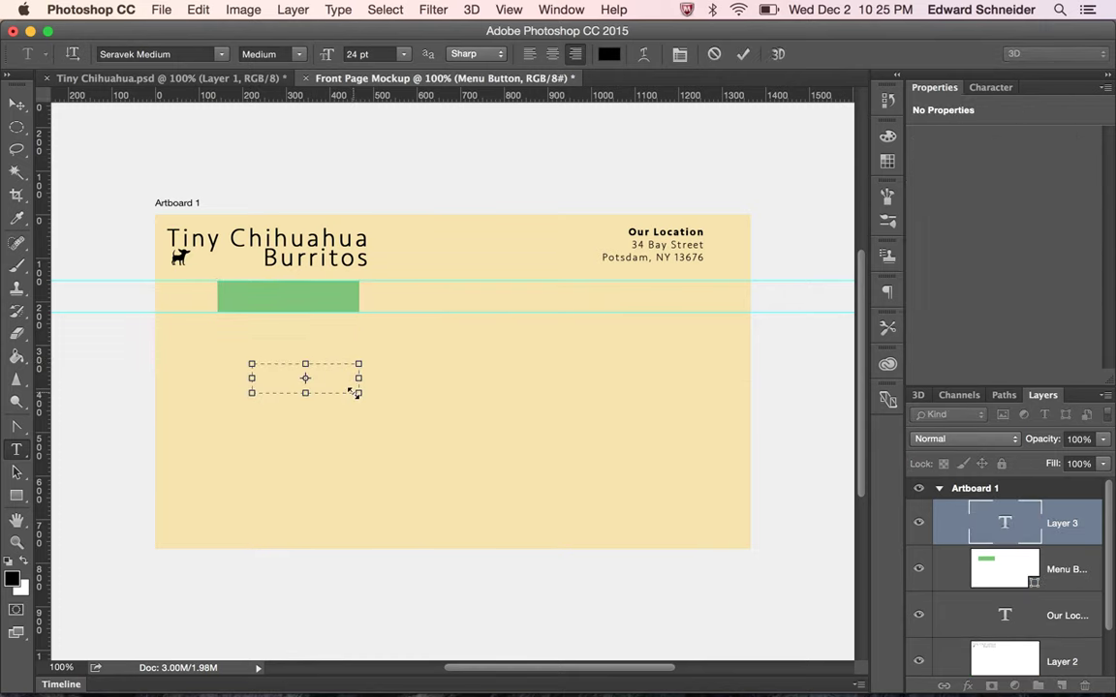
pyautogui.write('MENU')
pyautogui.click(16, 104)
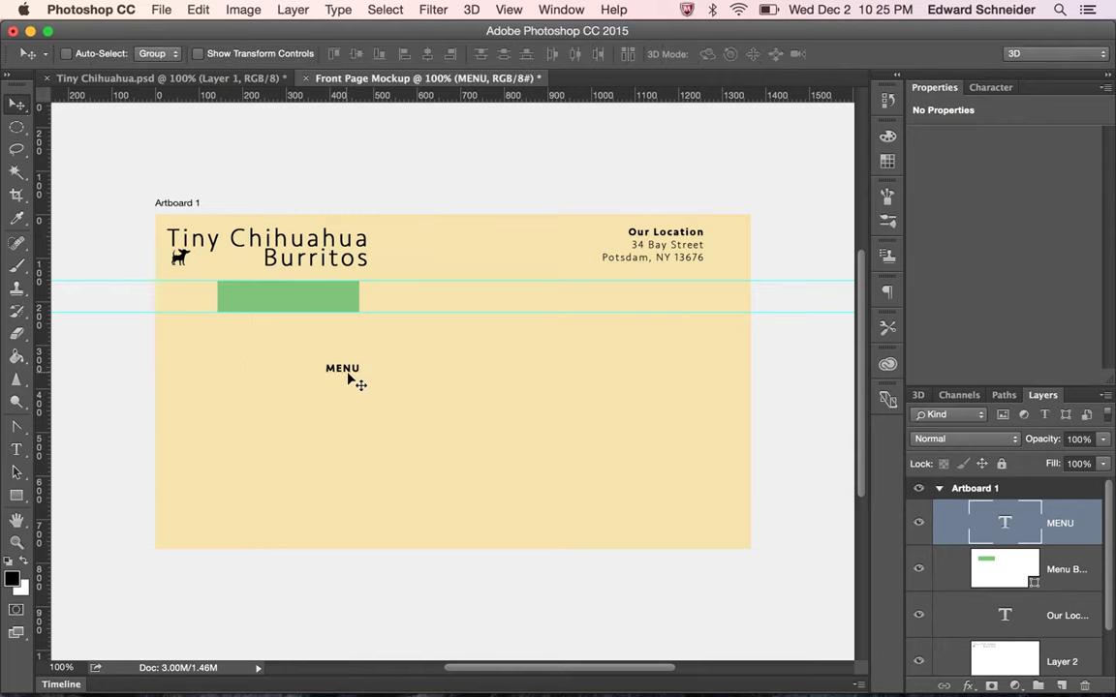
pyautogui.moveTo(353, 381); pyautogui.dragTo(288, 306)
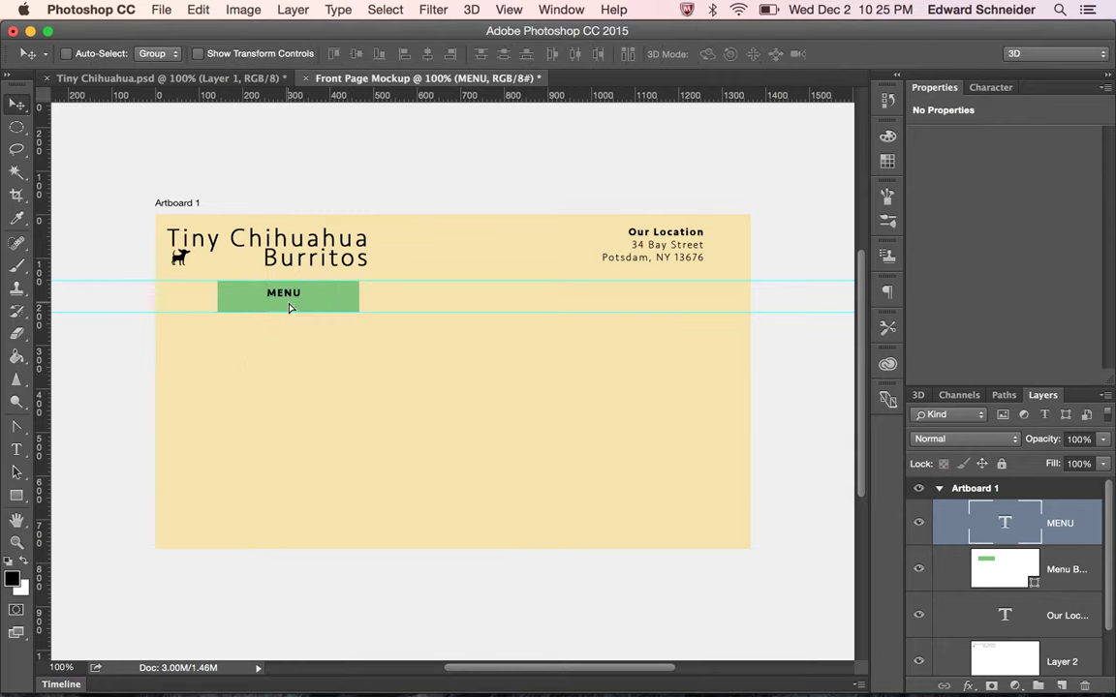
pyautogui.press('Down')
pyautogui.press('Down')
pyautogui.press('Down')
pyautogui.press('Down')
pyautogui.moveTo(1031, 394); pyautogui.dragTo(920, 146)
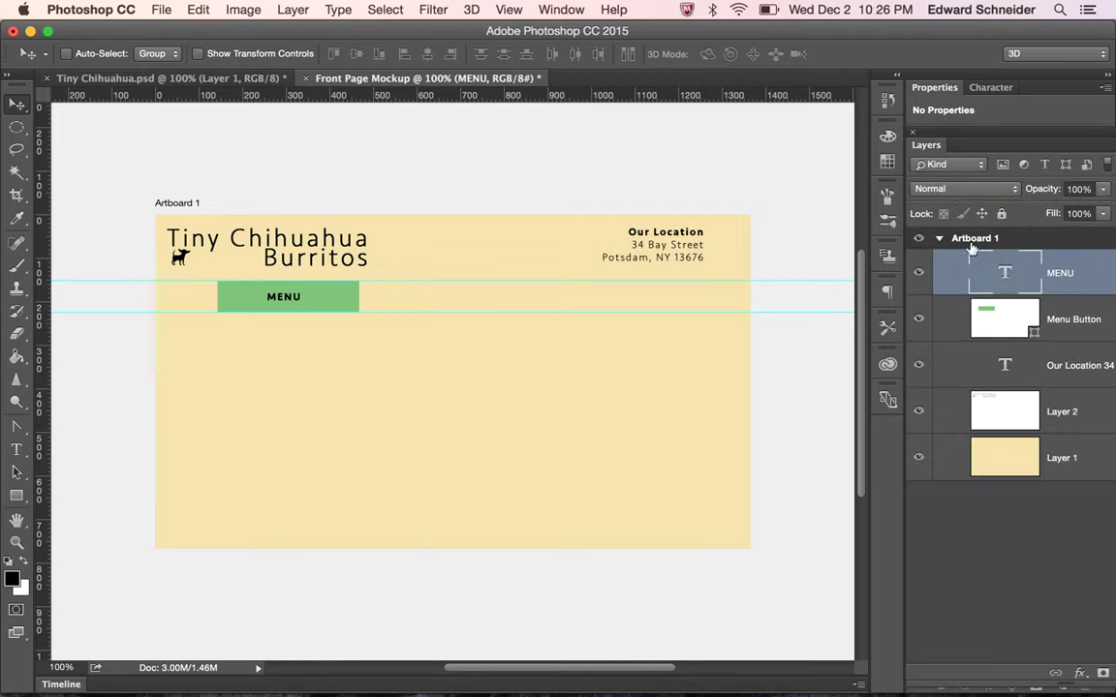
# Float the Layers panel and create a new group named 'MENU BUTTON'
pyautogui.moveTo(1003, 142); pyautogui.dragTo(815, 119)
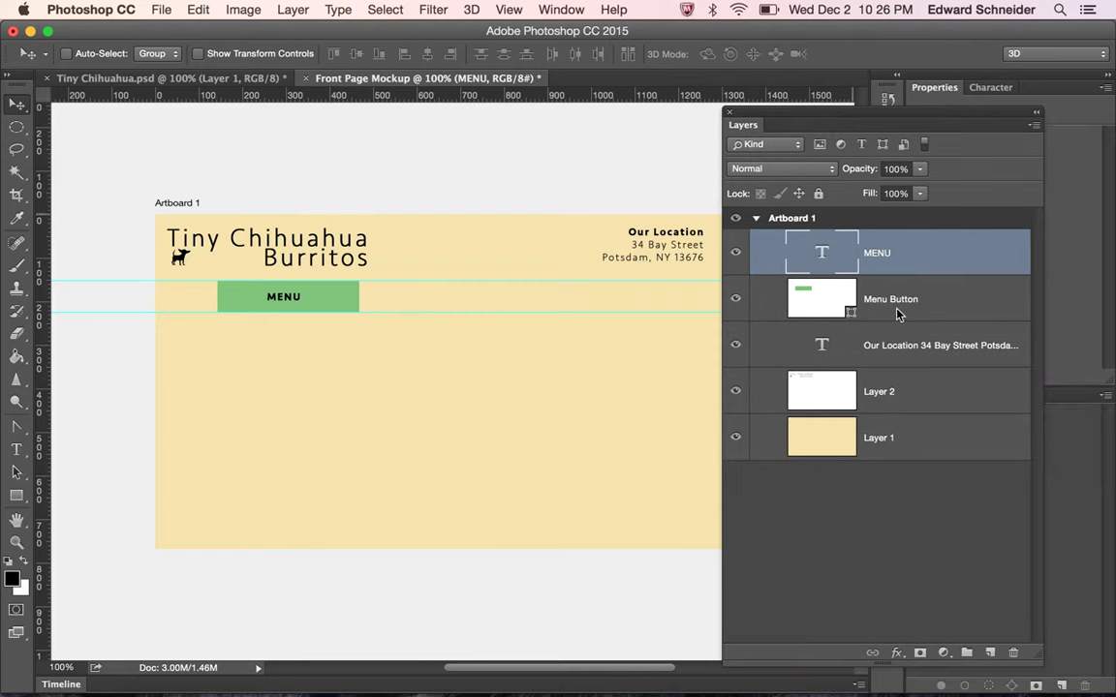
pyautogui.click(966, 652)
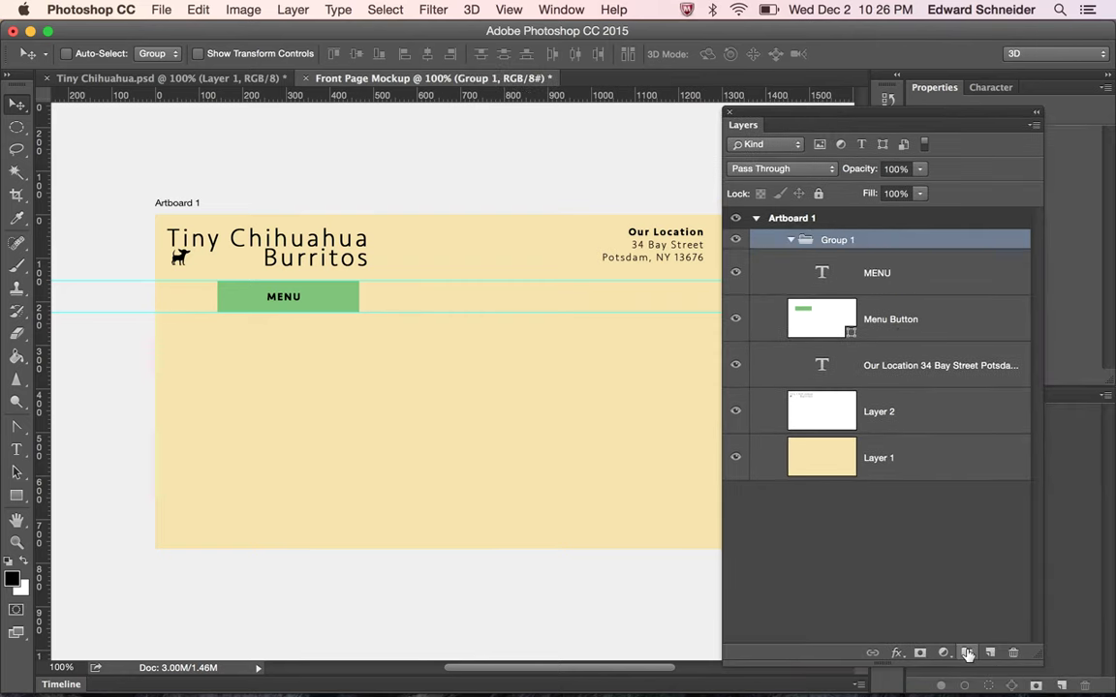
pyautogui.click(833, 242)
pyautogui.doubleClick(833, 242)
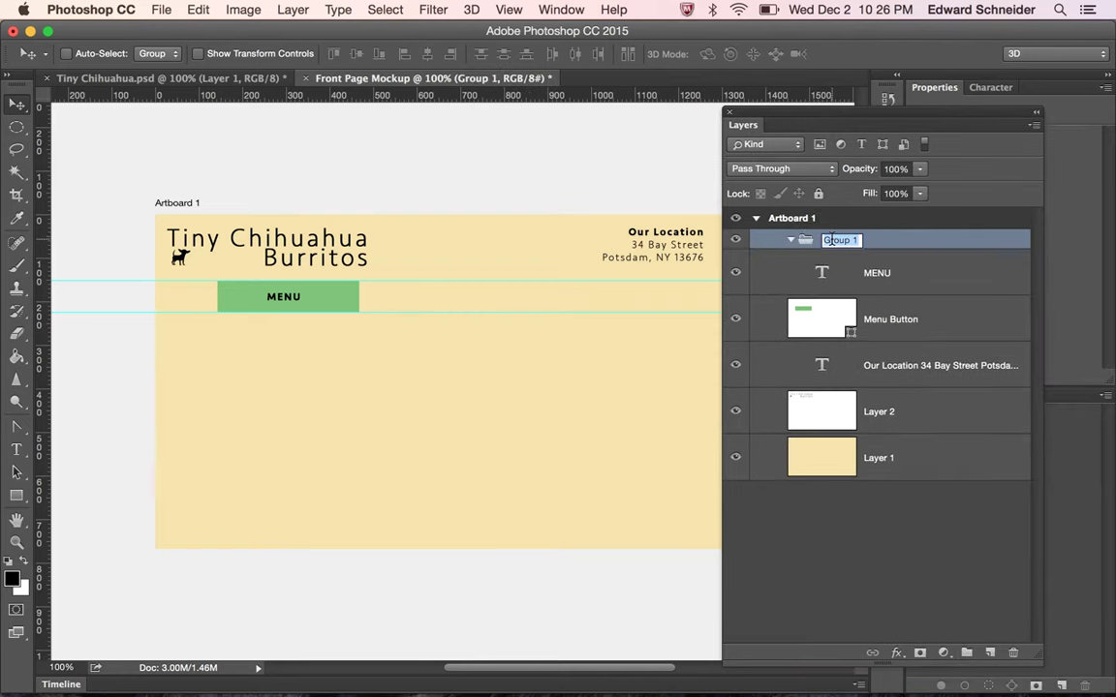
pyautogui.write('MENU BUT')
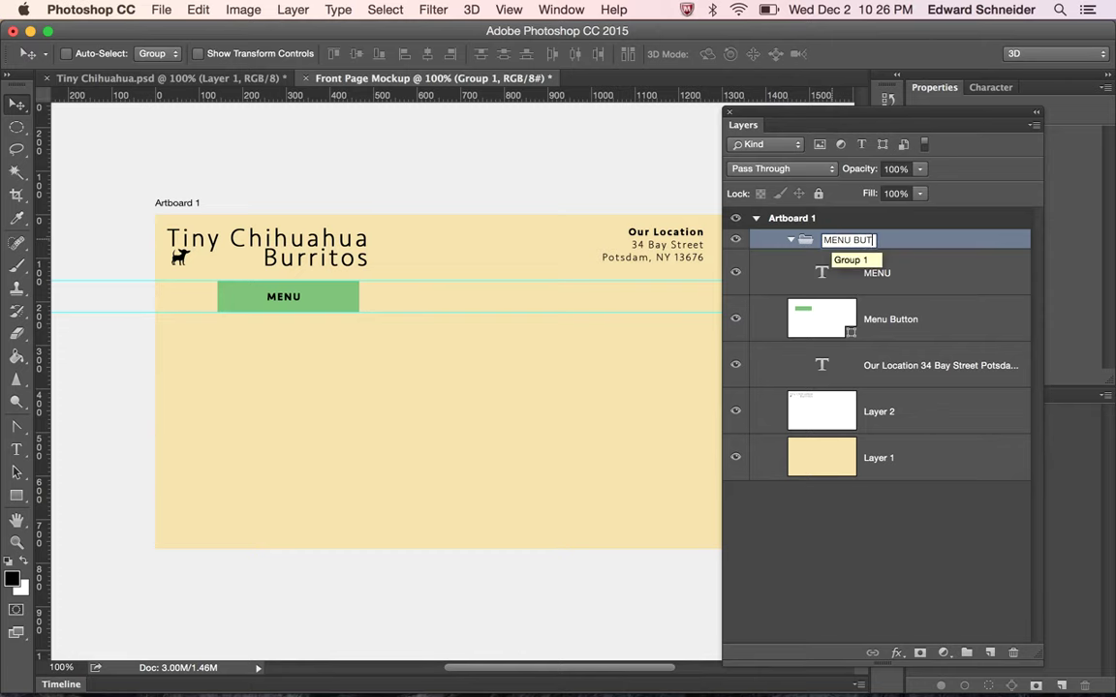
pyautogui.write('TON')
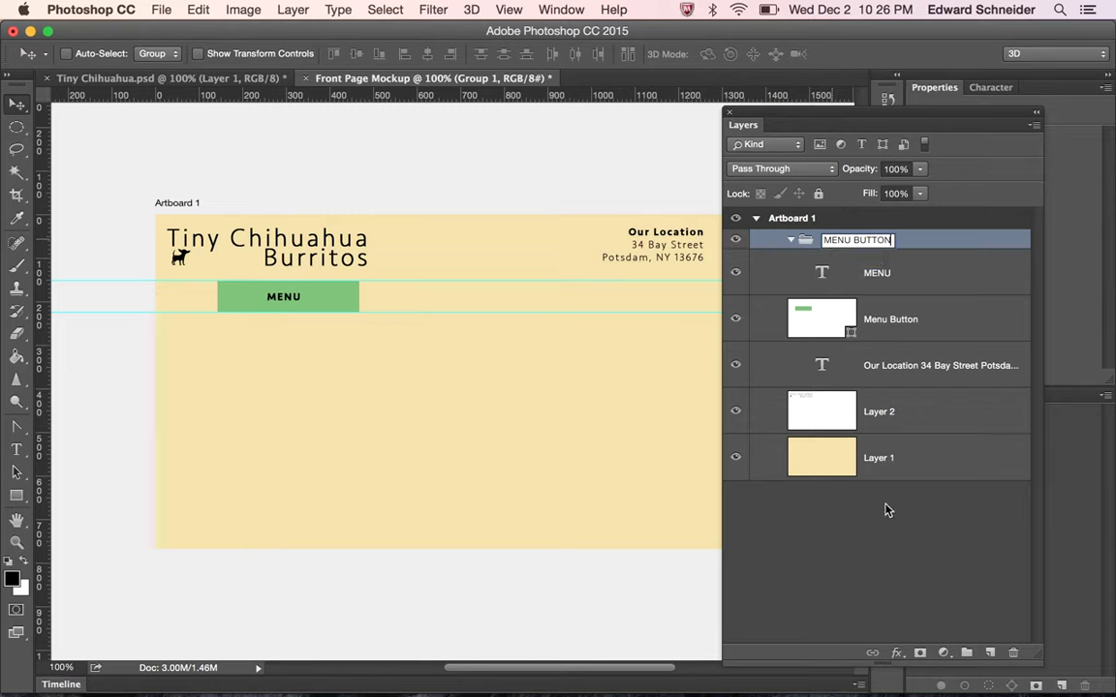
pyautogui.click(869, 494)
# Move the MENU text and Menu Button layers into the group and collapse it
pyautogui.click(789, 266)
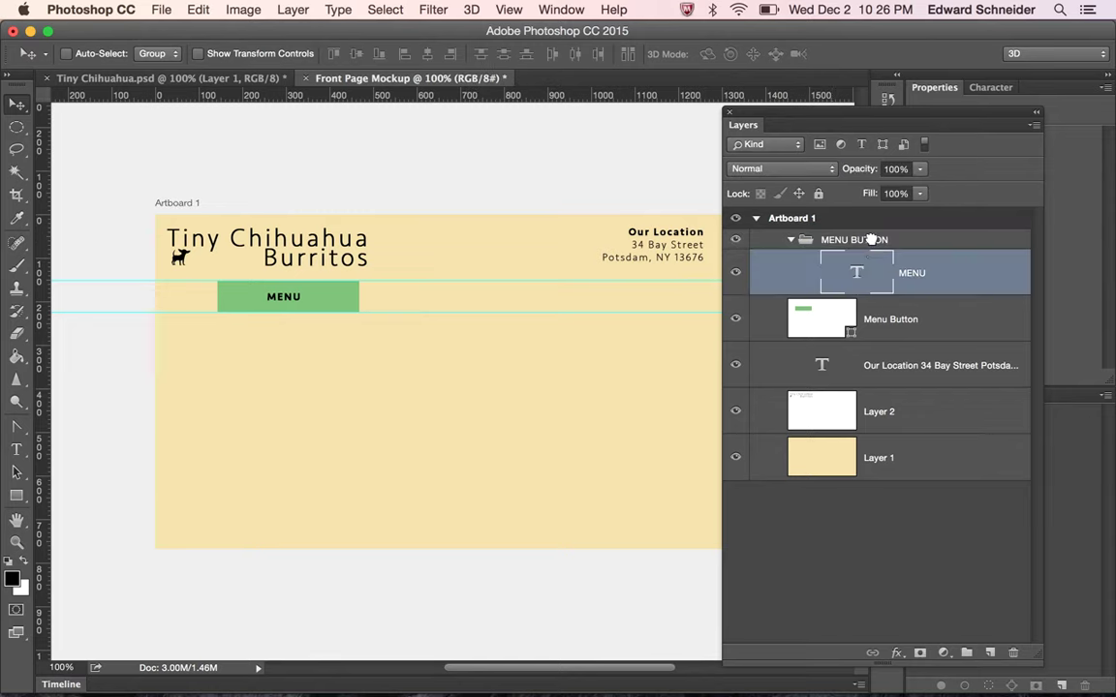
pyautogui.moveTo(881, 325); pyautogui.dragTo(892, 300)
pyautogui.click(791, 240)
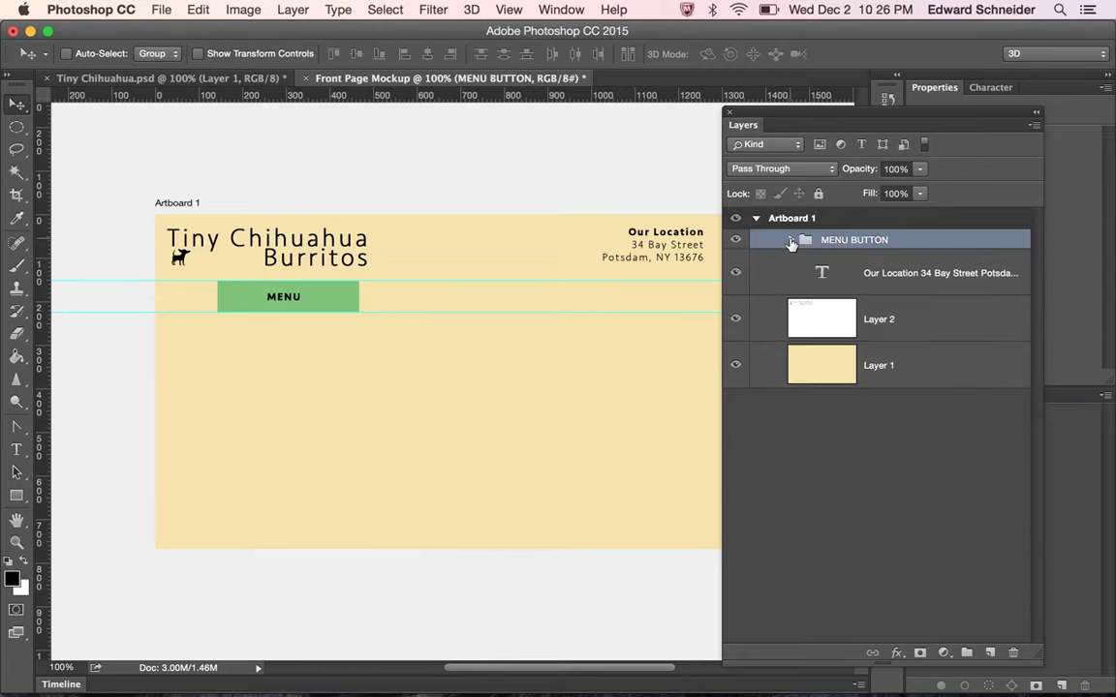
pyautogui.click(792, 241)
pyautogui.click(791, 241)
# Duplicate the MENU BUTTON group as 'RESERVATIONS' and move the copy right of MENU
pyautogui.rightClick(871, 240)
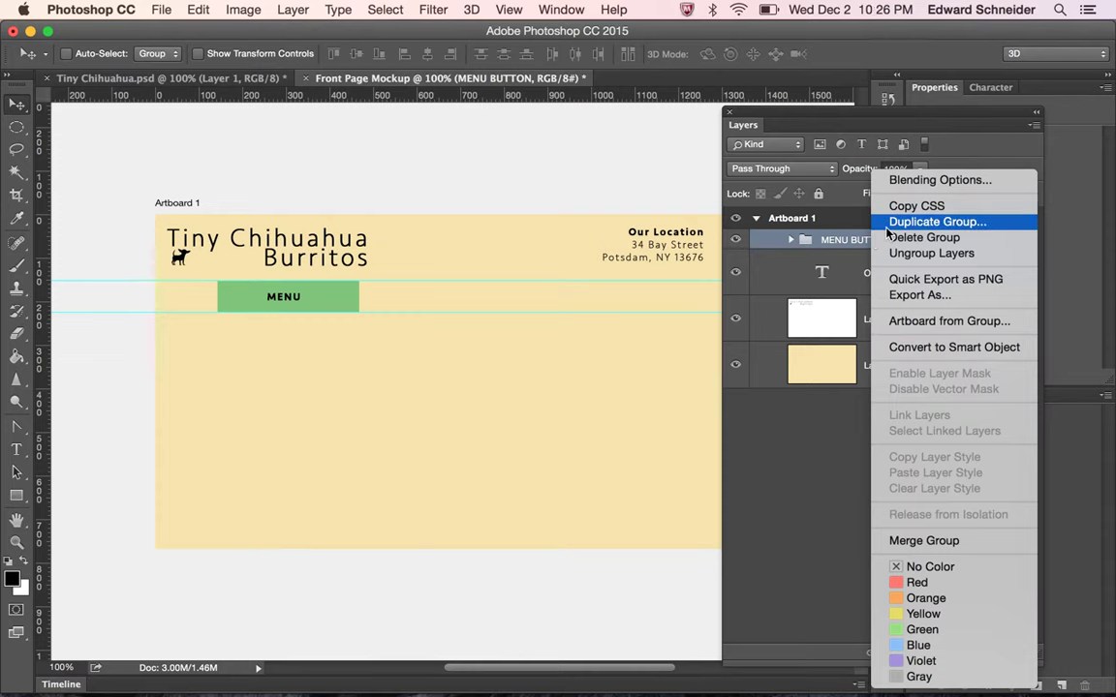
pyautogui.click(887, 226)
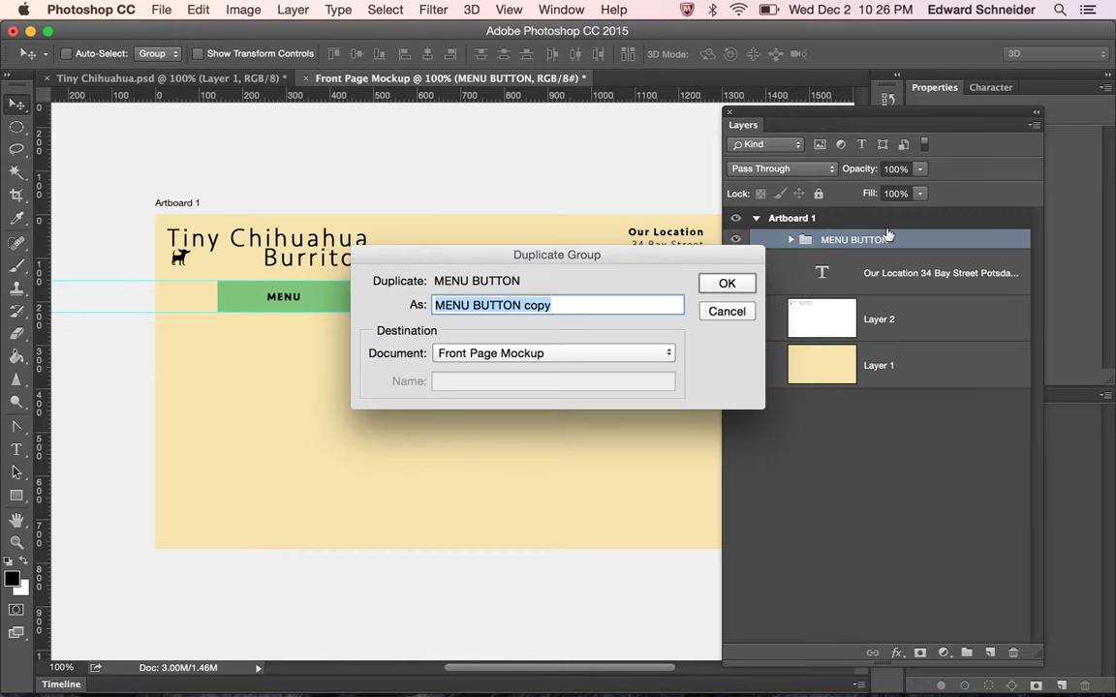
pyautogui.write('ABOU')
pyautogui.press('BackSpace')
pyautogui.press('BackSpace')
pyautogui.press('BackSpace')
pyautogui.press('BackSpace')
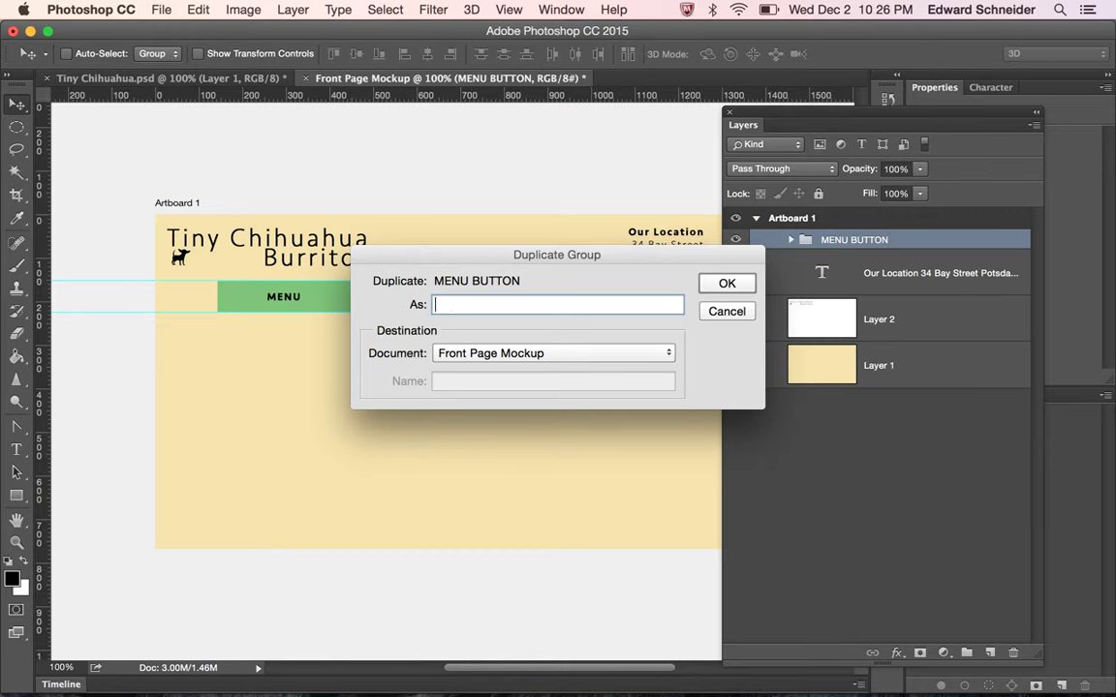
pyautogui.write('RESERVATIONS')
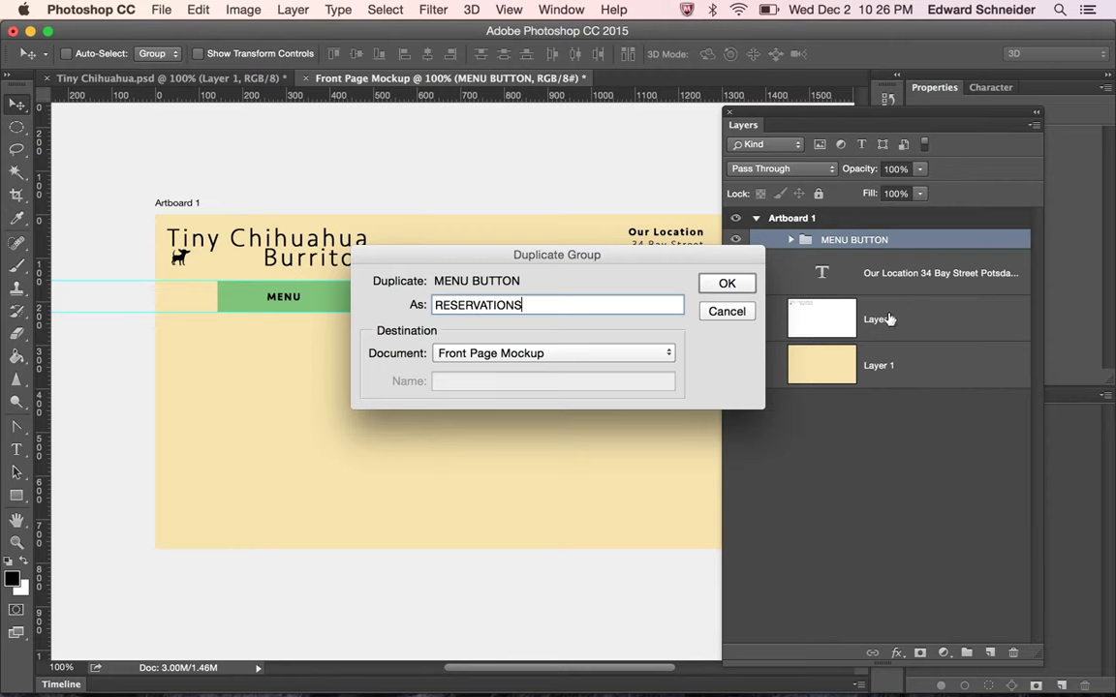
pyautogui.click(722, 288)
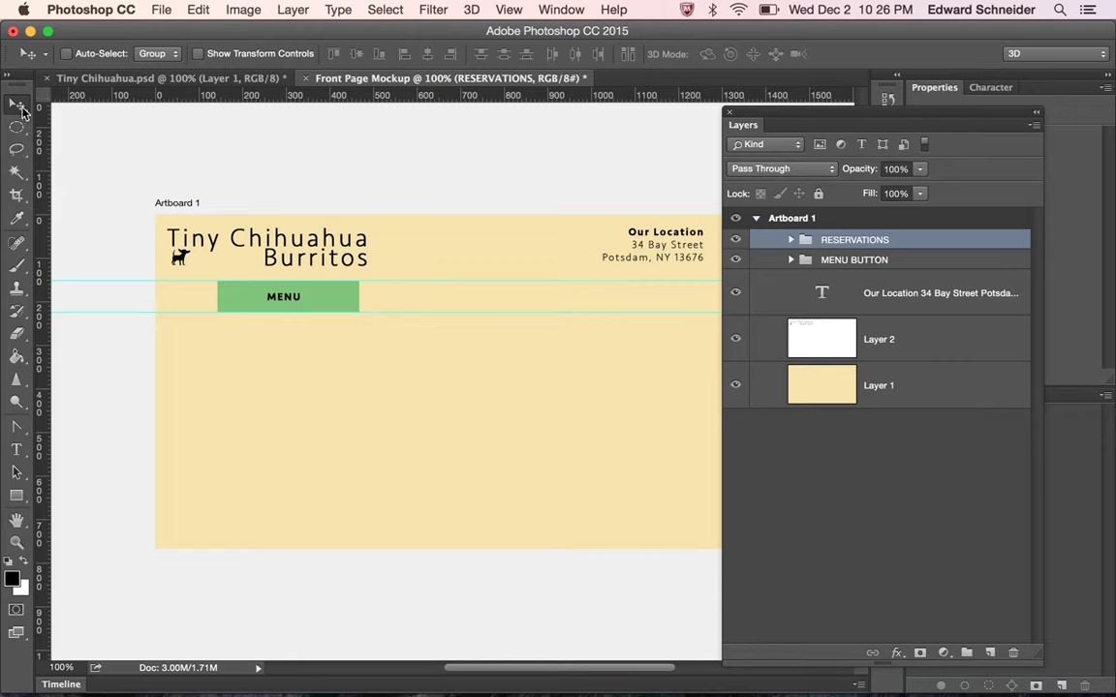
pyautogui.moveTo(334, 319); pyautogui.dragTo(479, 315)
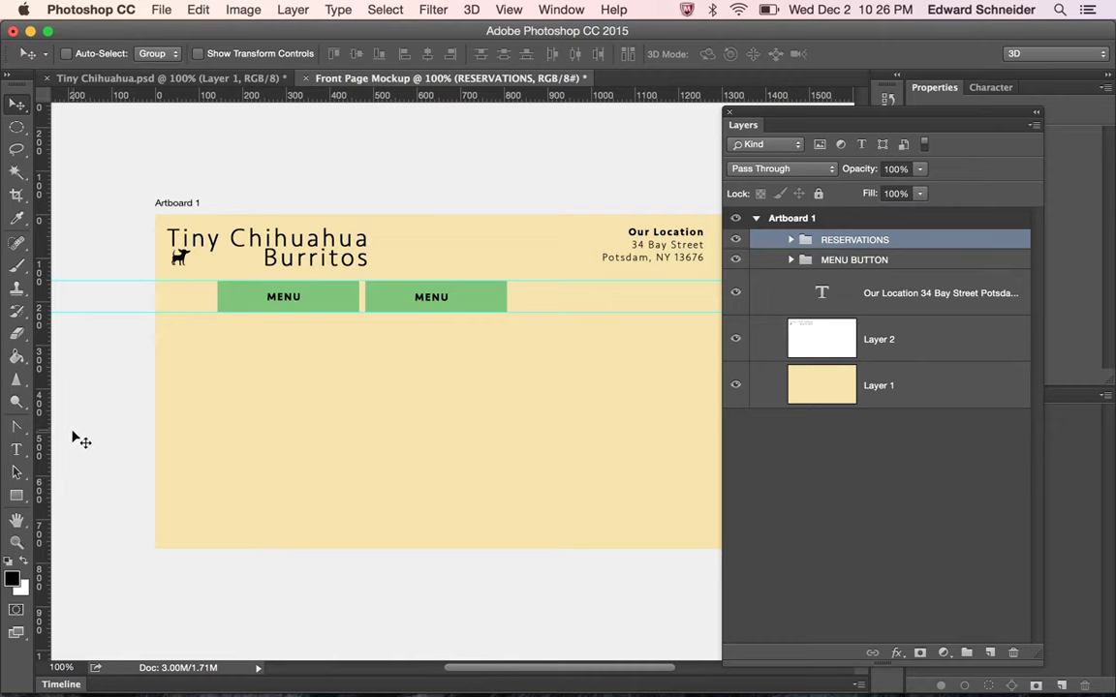
# Change the copied label to 'RESERVATIONS' and centre it on its button
pyautogui.click(19, 447)
pyautogui.doubleClick(431, 299)
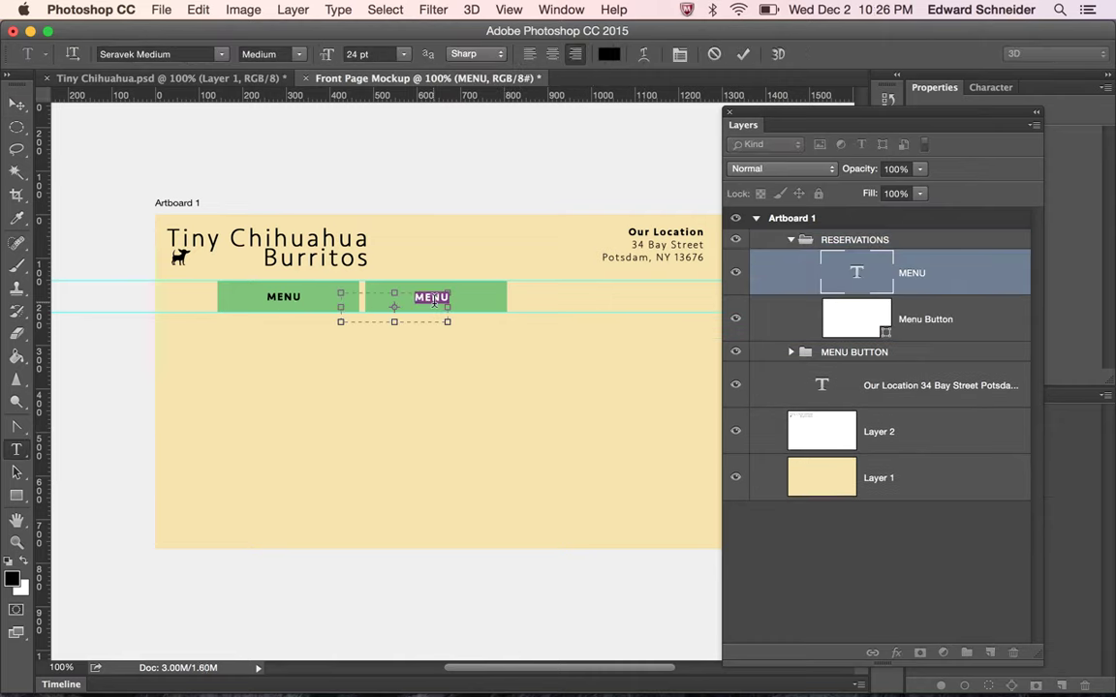
pyautogui.write('Reservatio')
pyautogui.doubleClick(434, 301)
pyautogui.write('RESERVATION')
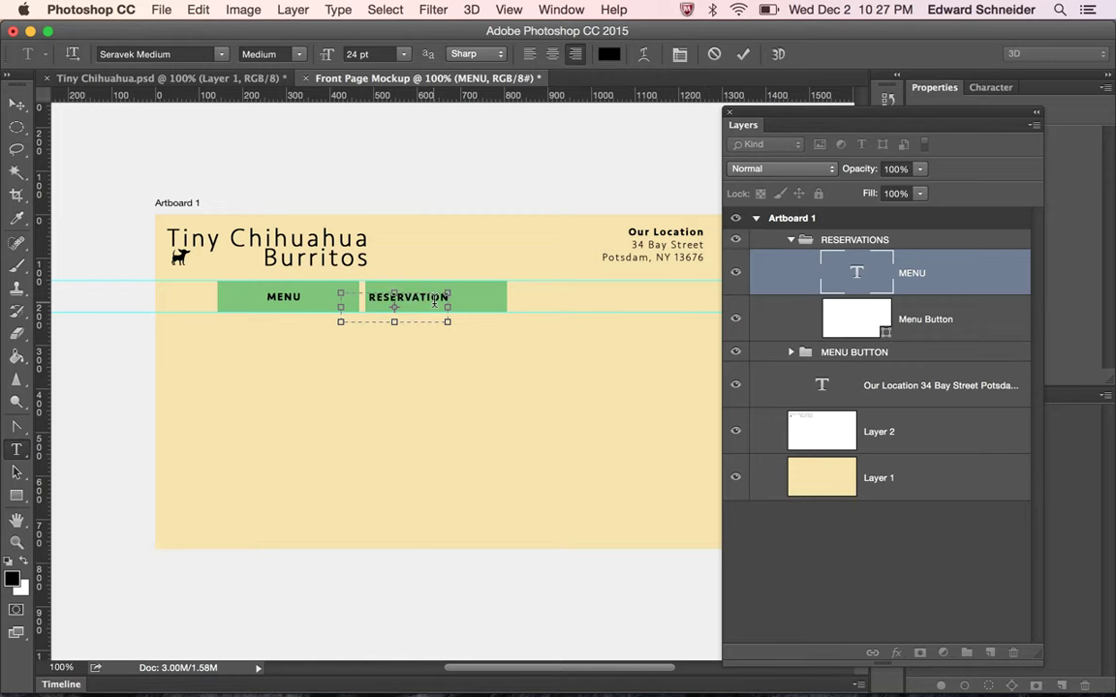
pyautogui.write('S')
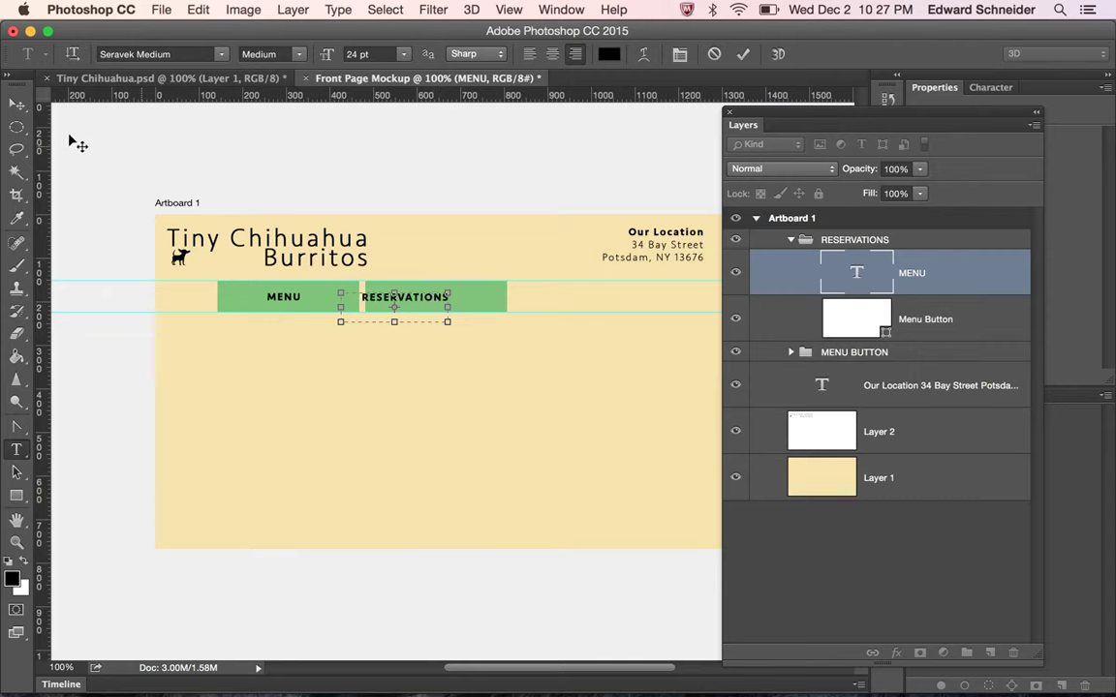
pyautogui.click(17, 104)
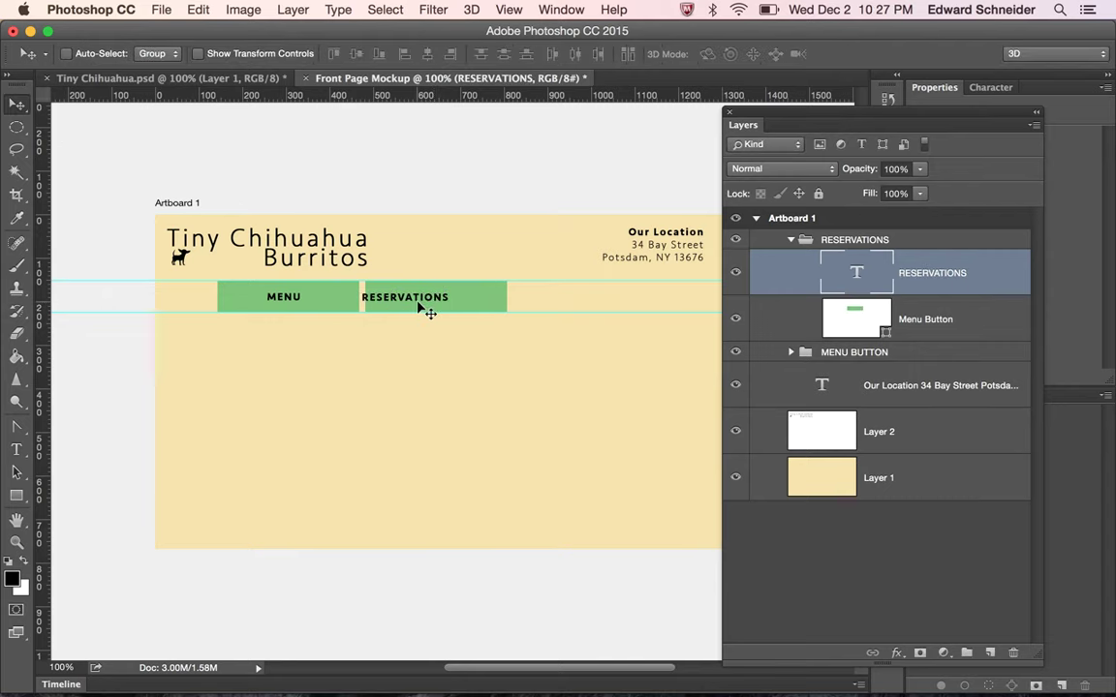
pyautogui.moveTo(428, 308); pyautogui.dragTo(446, 306)
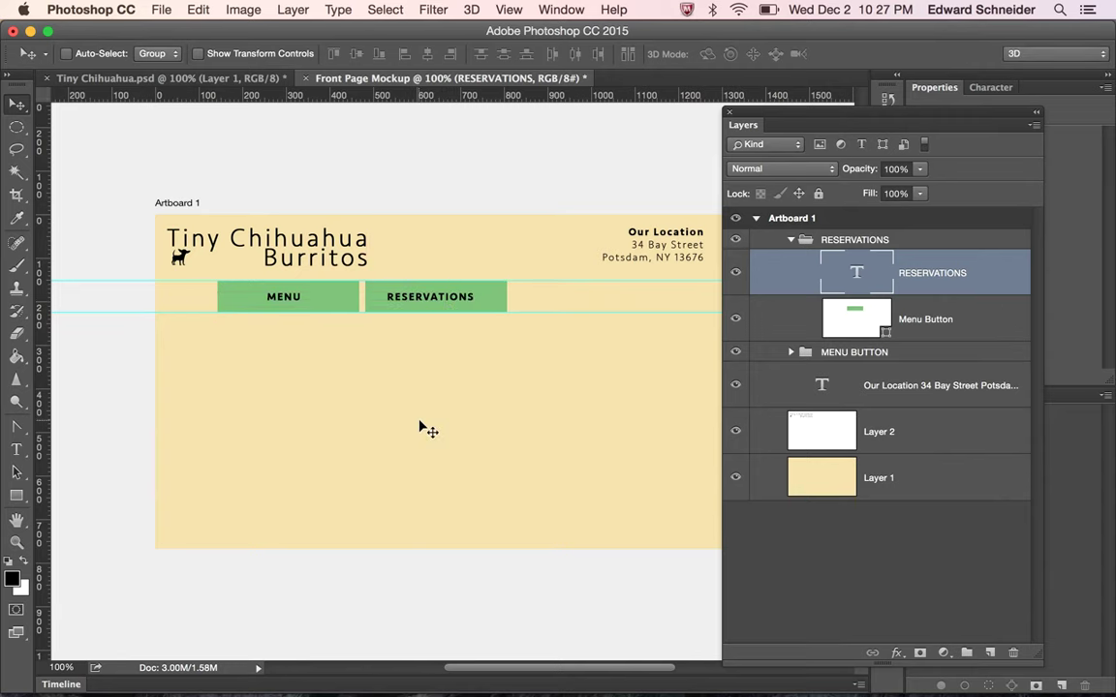
pyautogui.press('Right')
pyautogui.press('Right')
pyautogui.press('Right')
pyautogui.press('Right')
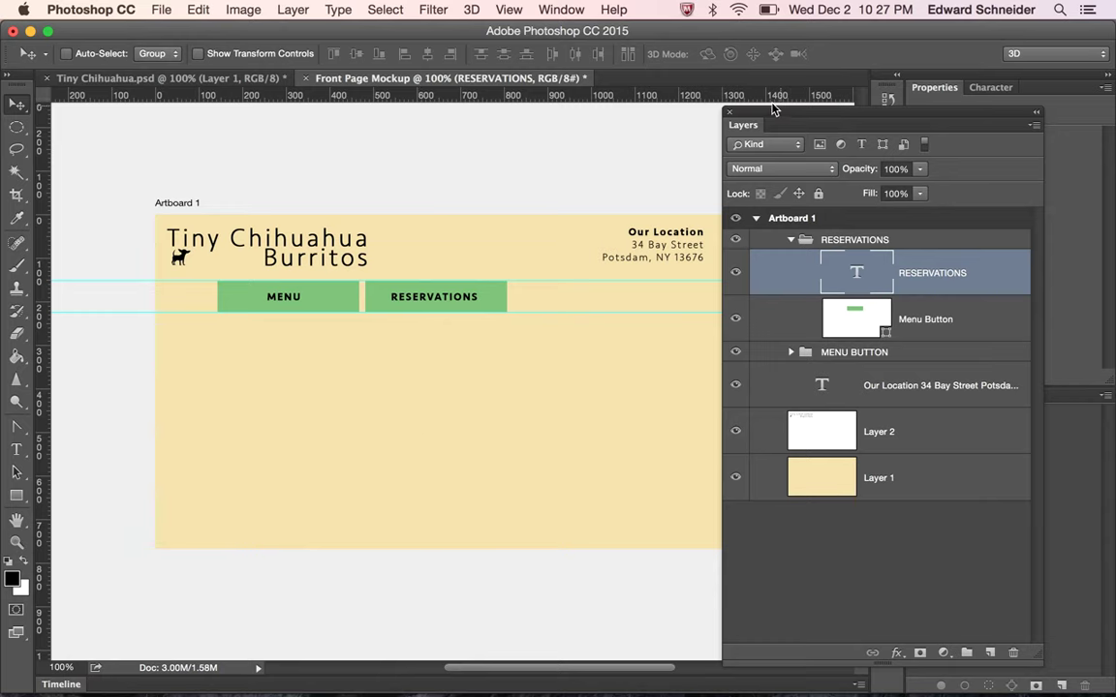
# Collapse the RESERVATIONS group in the floating Layers panel, repositioning the panel around it
pyautogui.moveTo(772, 120); pyautogui.dragTo(776, 107)
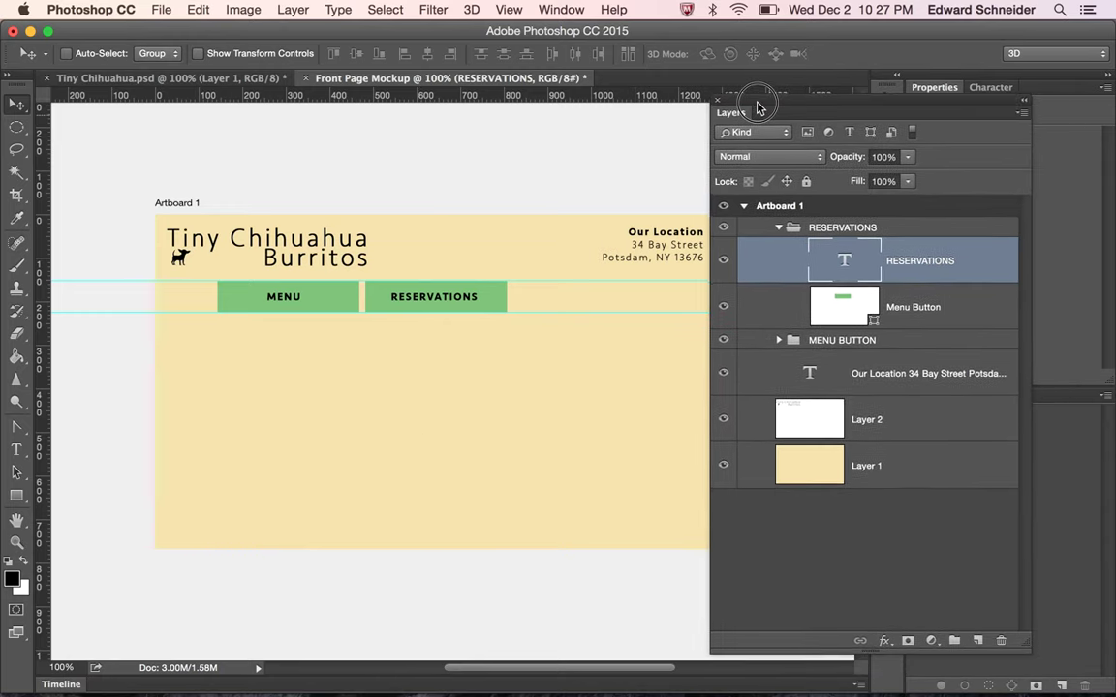
pyautogui.click(779, 228)
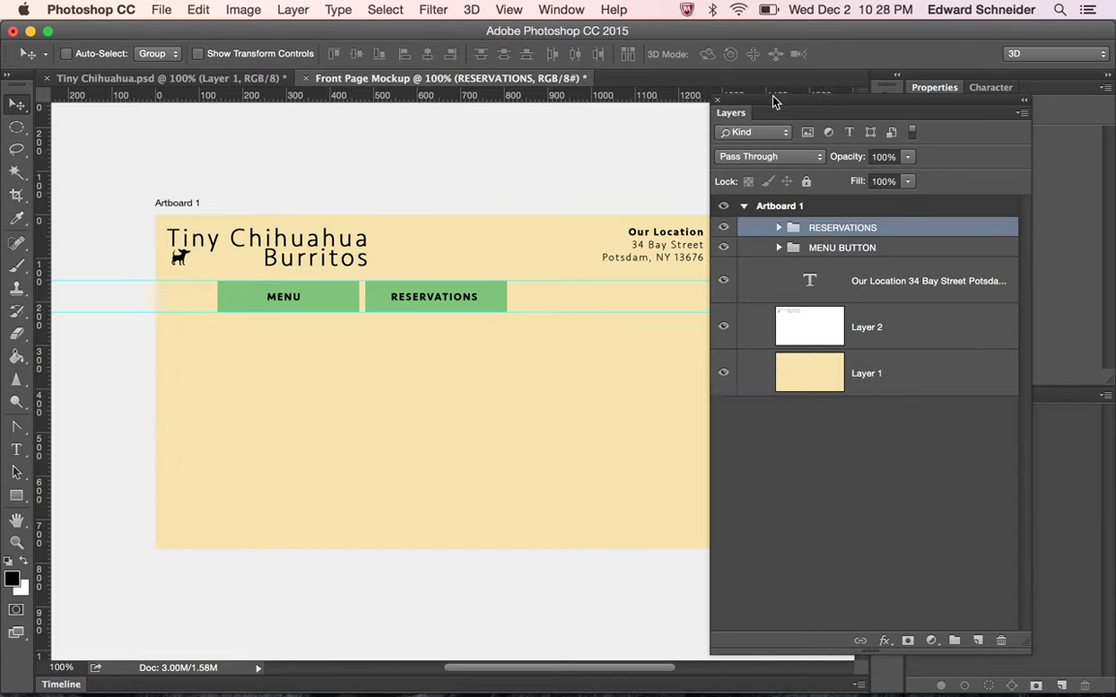
pyautogui.moveTo(773, 101); pyautogui.dragTo(818, 90)
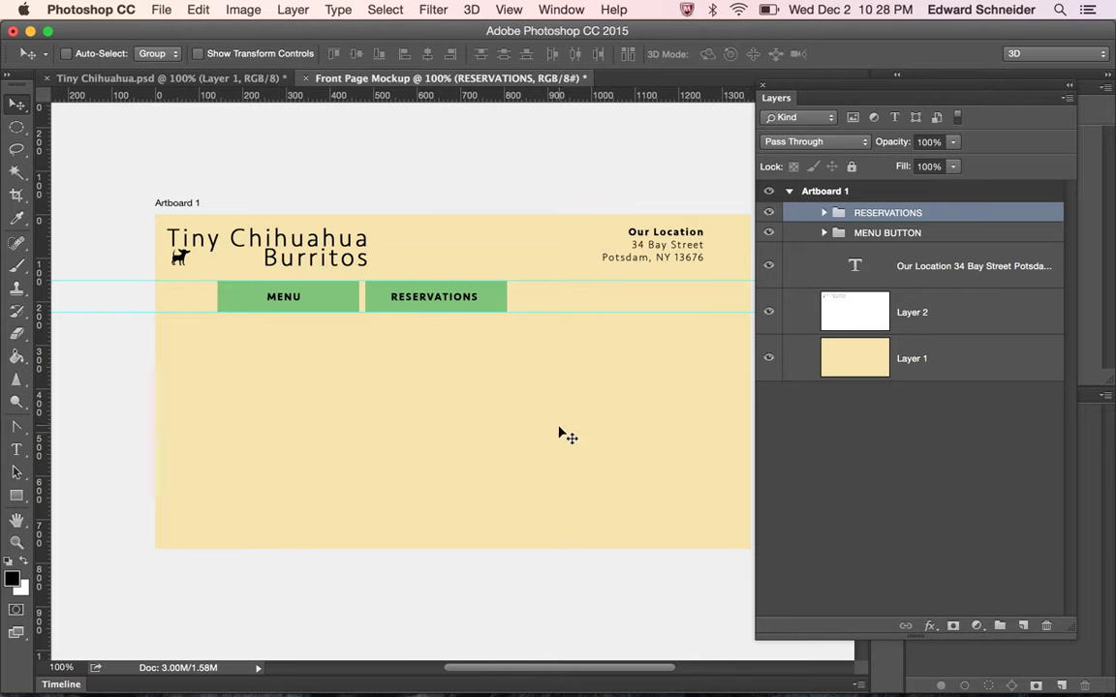
# Duplicate the RESERVATIONS group as a new group named 'About us'
pyautogui.rightClick(874, 221)
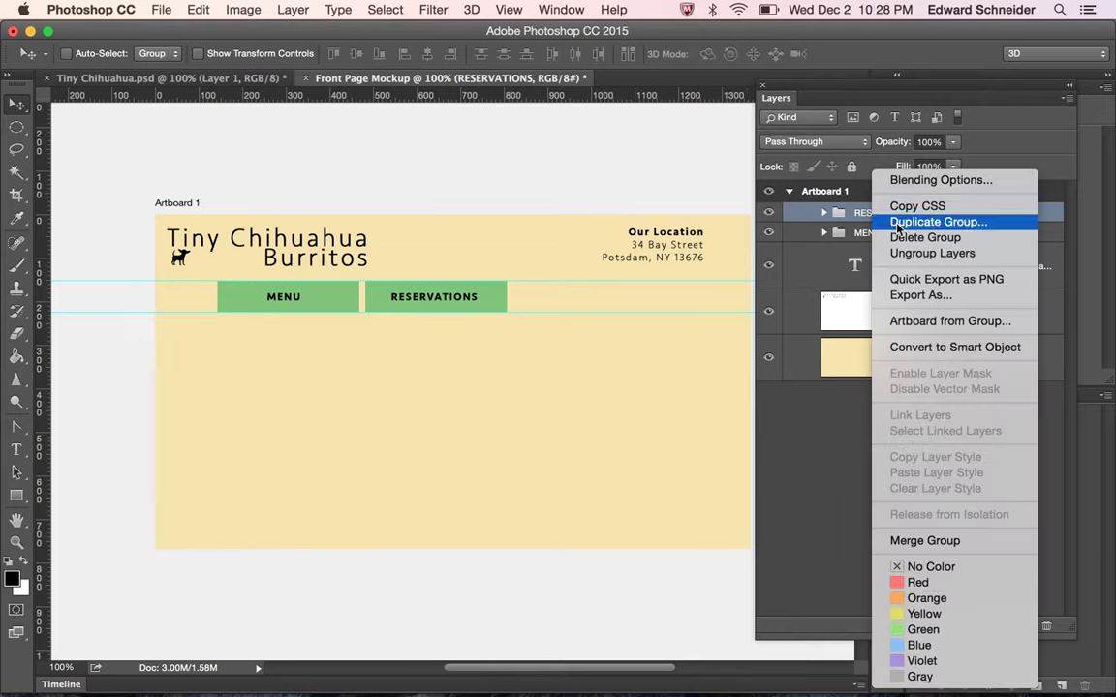
pyautogui.click(897, 223)
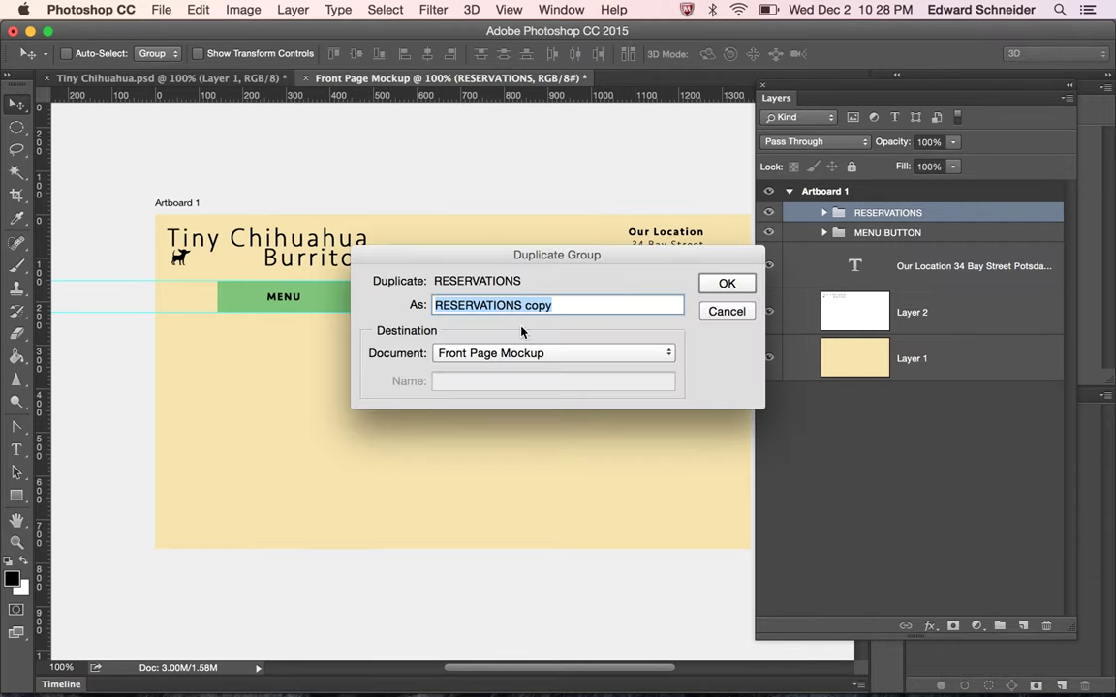
pyautogui.write('Ab')
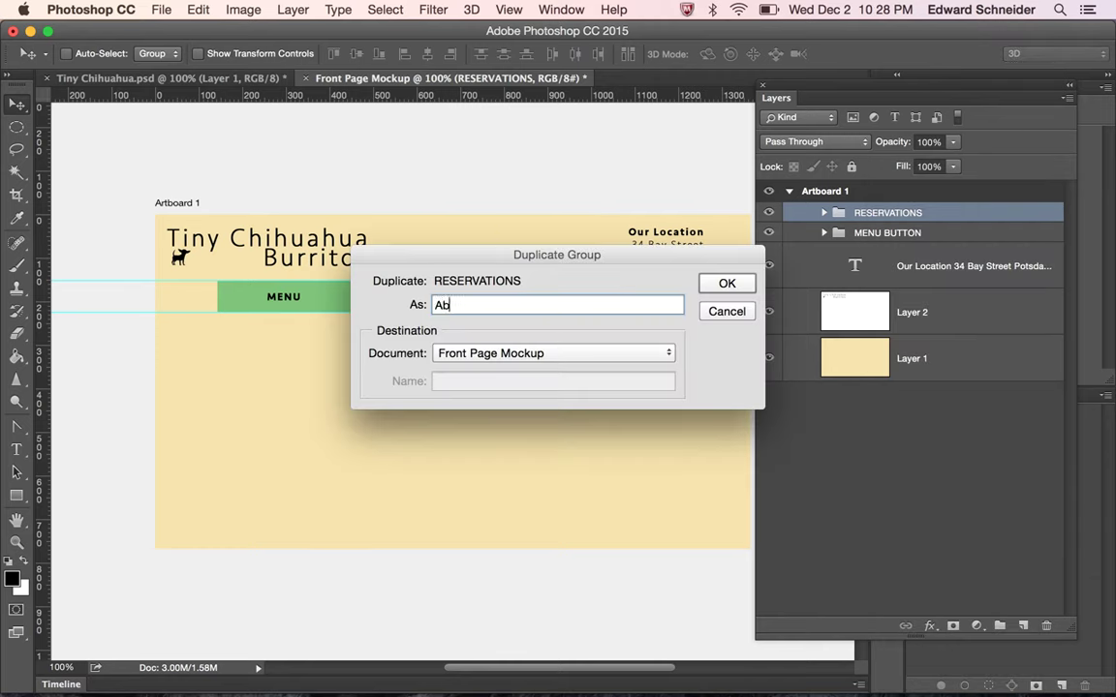
pyautogui.press('BackSpace')
pyautogui.write('bout uis')
pyautogui.press('BackSpace')
pyautogui.press('BackSpace')
pyautogui.write('s')
pyautogui.click(727, 282)
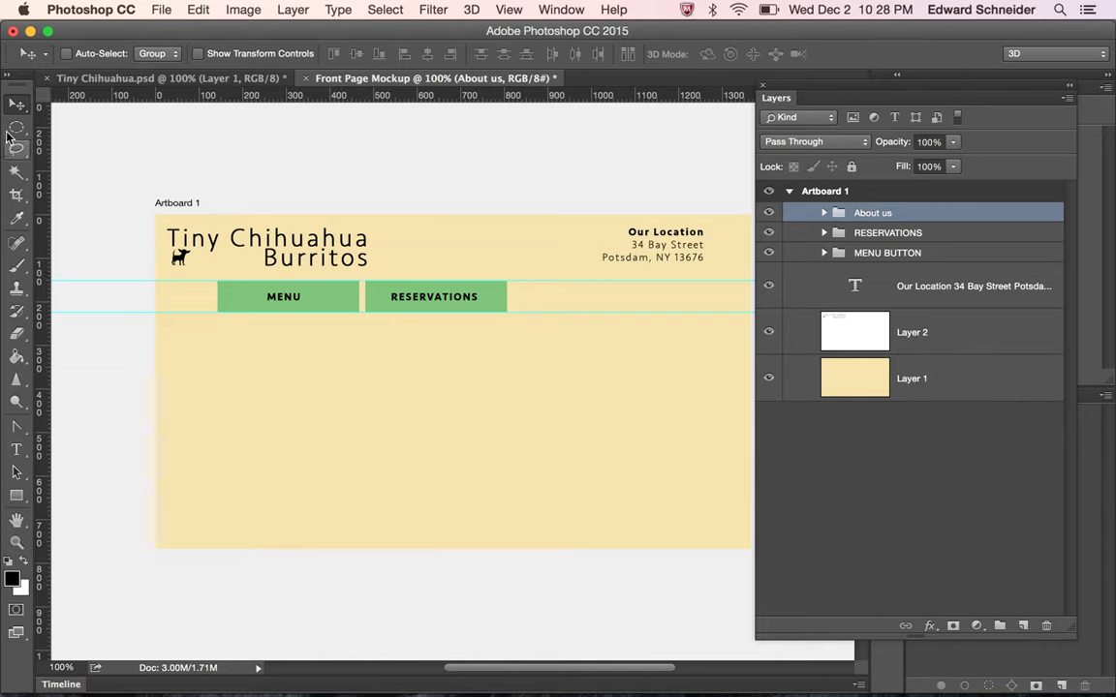
# Place the About us copy 26 px right of RESERVATIONS using smart guides
pyautogui.moveTo(474, 307); pyautogui.dragTo(558, 306)
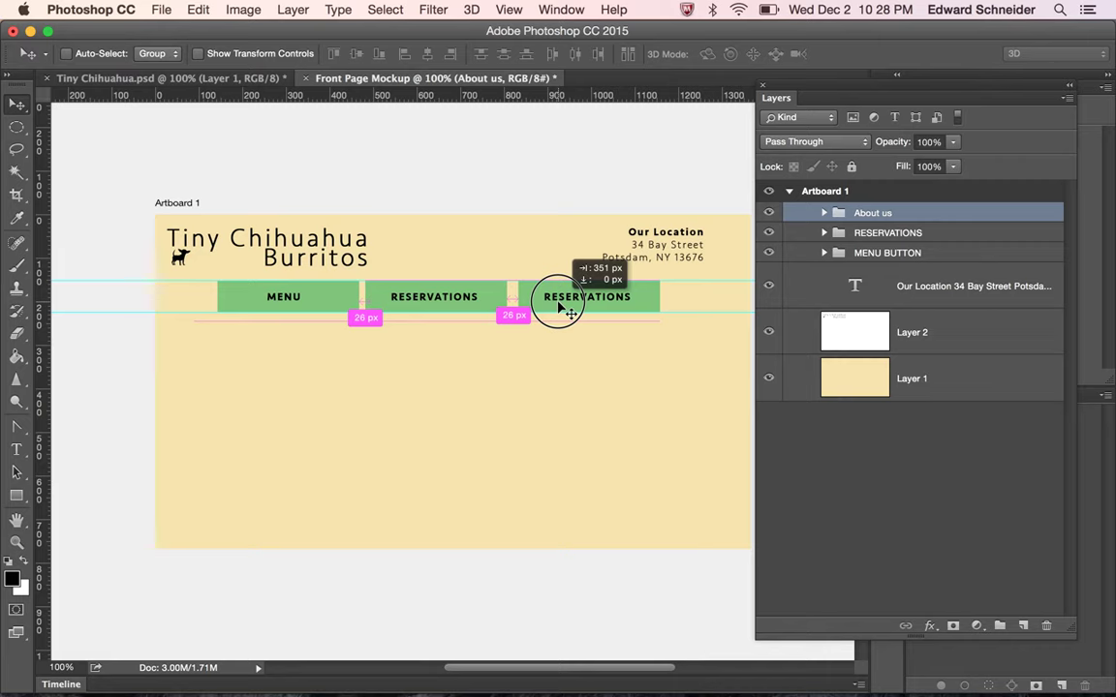
pyautogui.moveTo(559, 306); pyautogui.dragTo(561, 308)
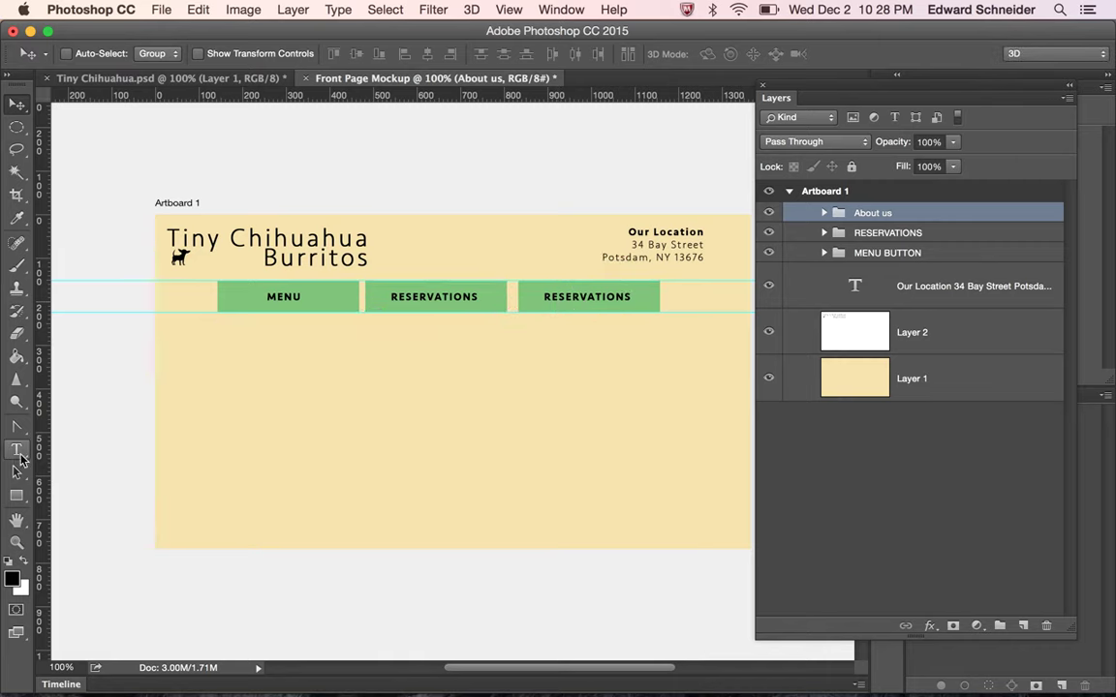
pyautogui.click(17, 452)
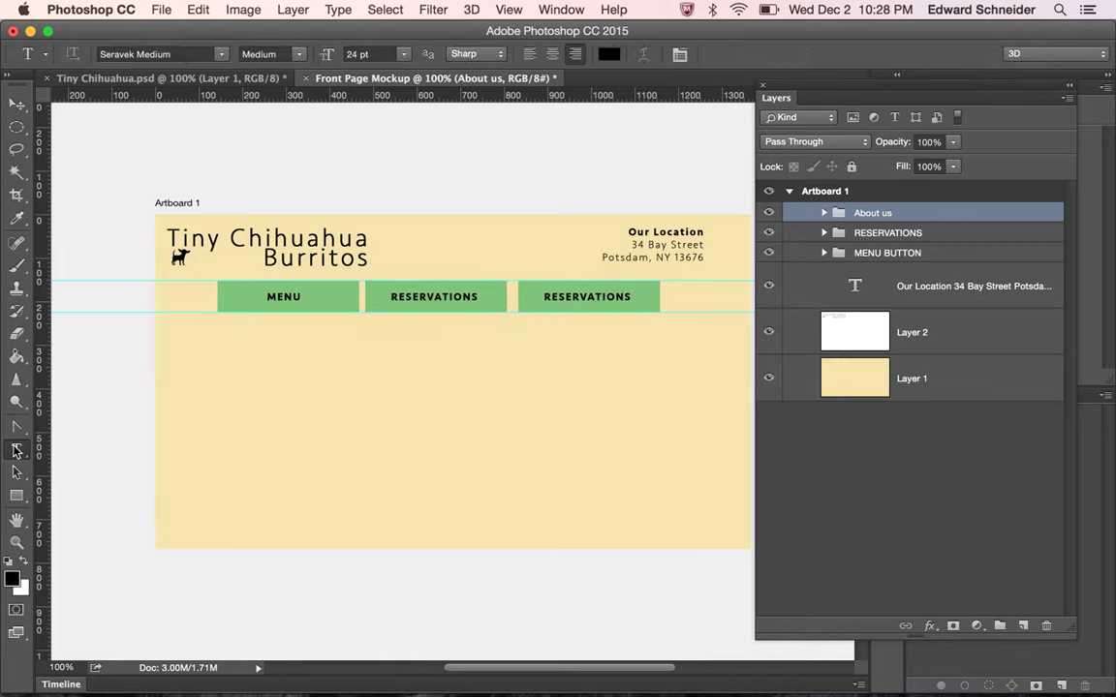
# Delete the stray empty text layer created by an accidental click
pyautogui.click(585, 302)
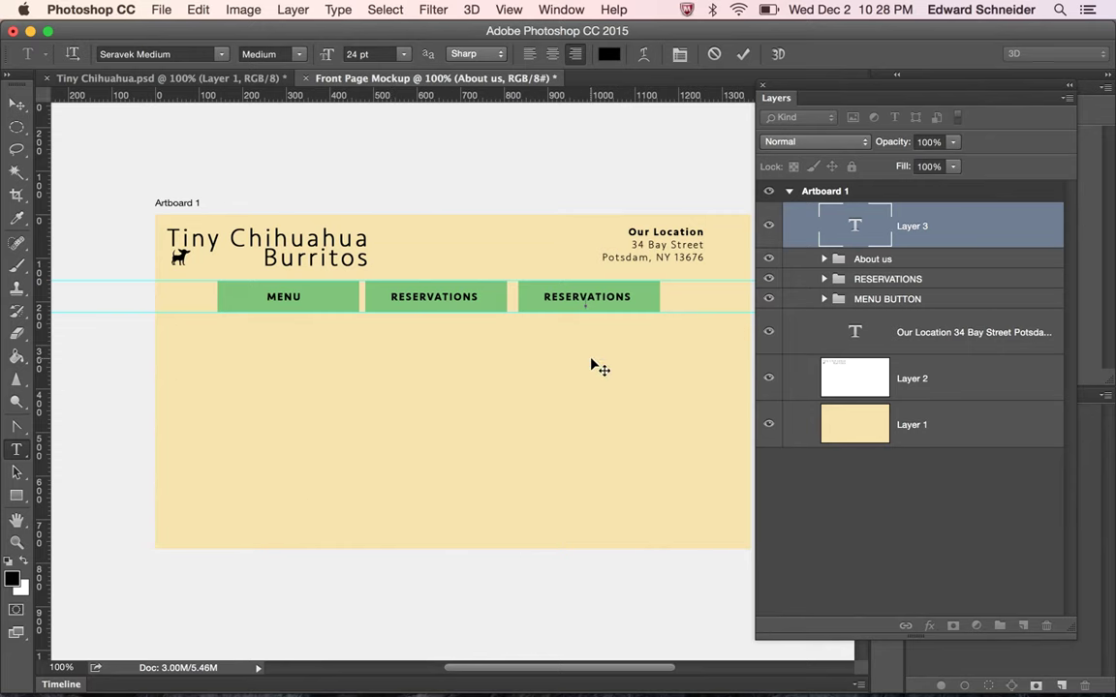
pyautogui.click(940, 230)
pyautogui.moveTo(940, 234); pyautogui.dragTo(1046, 626)
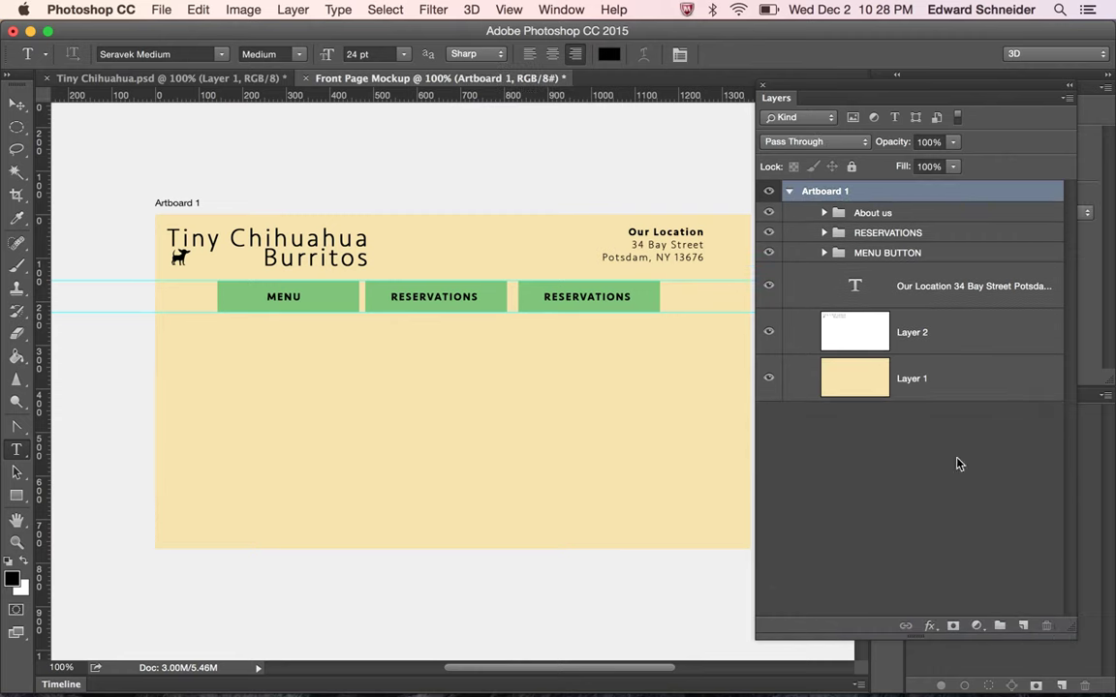
# Replace the third button's label with 'ABOUT US' and nudge it into centre
pyautogui.click(823, 213)
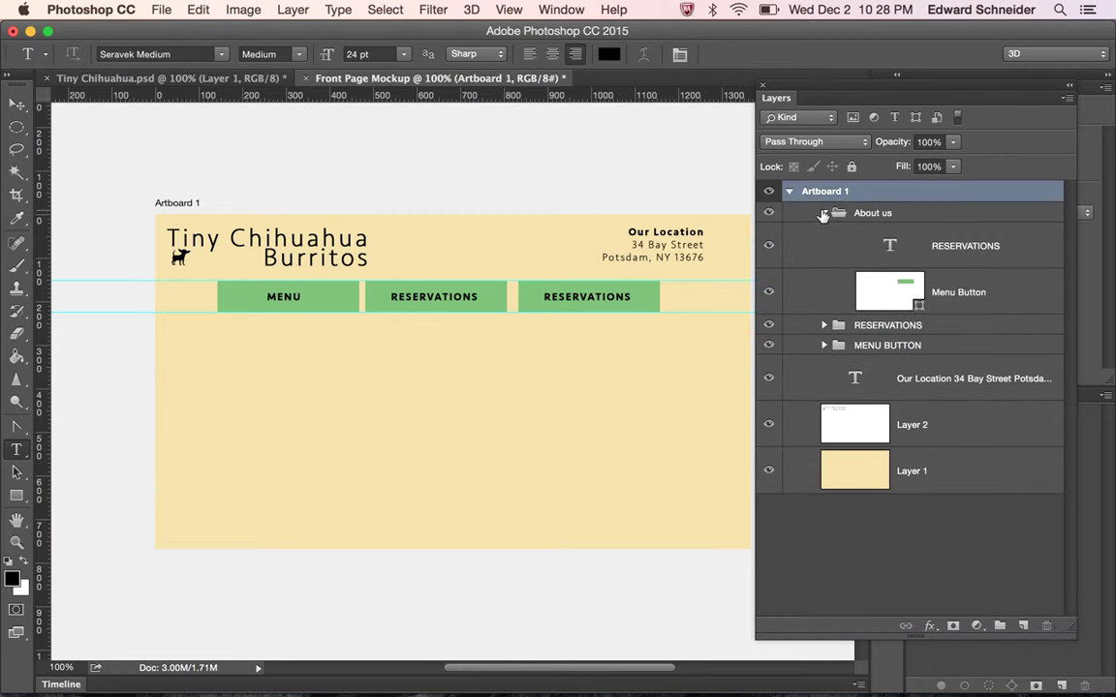
pyautogui.click(947, 250)
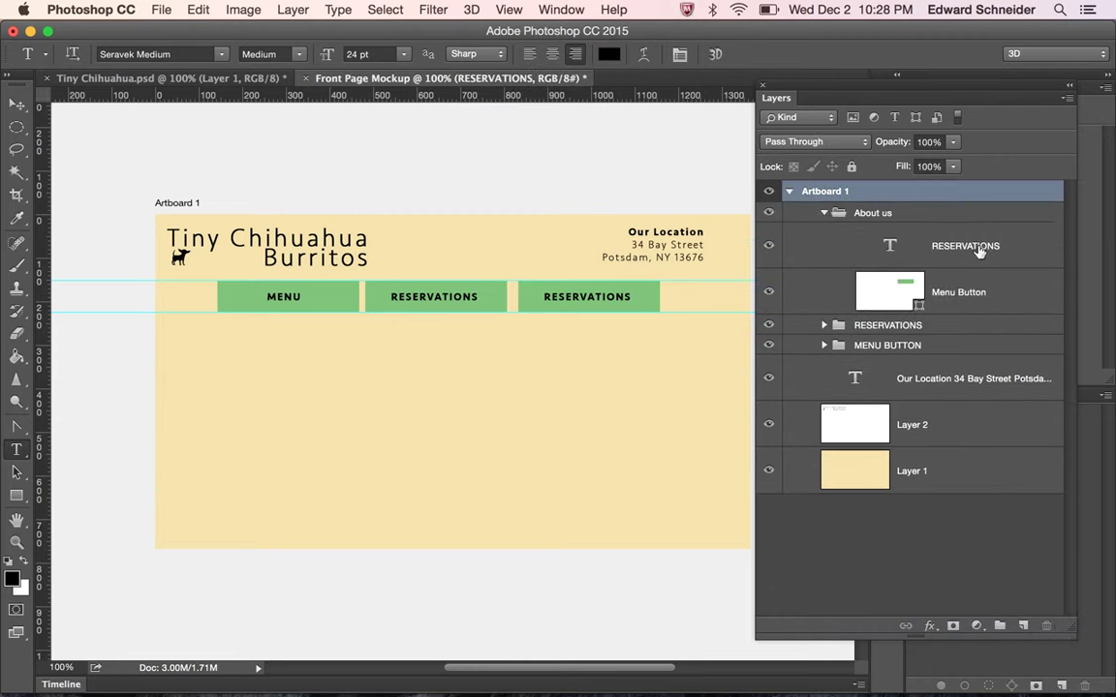
pyautogui.doubleClick(593, 296)
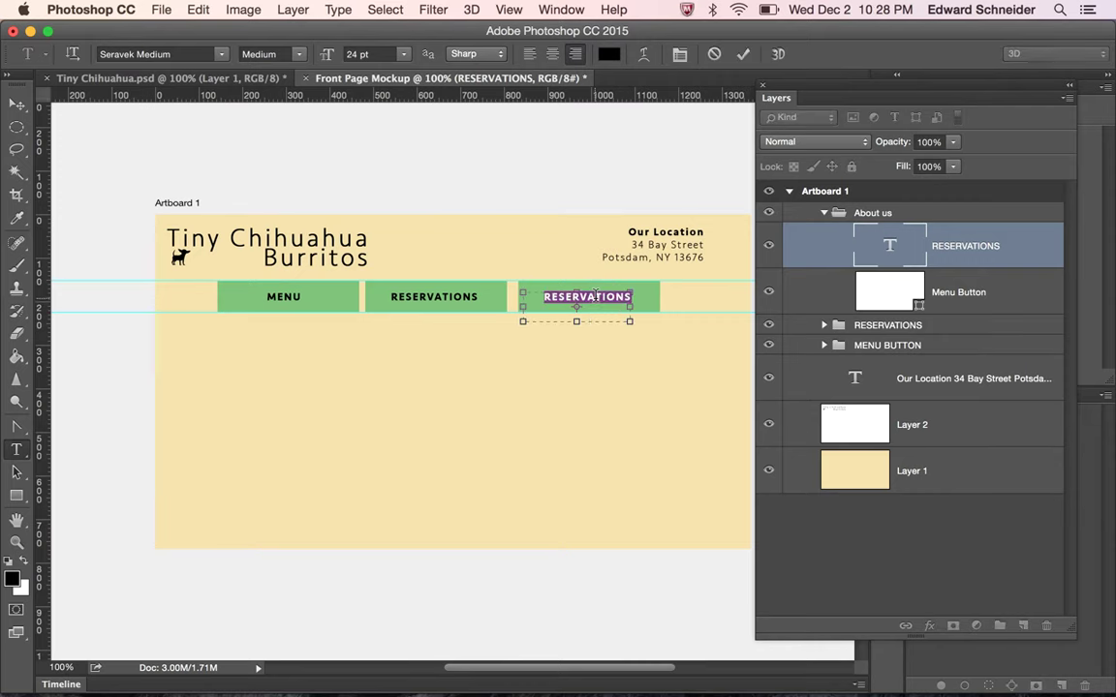
pyautogui.write('A')
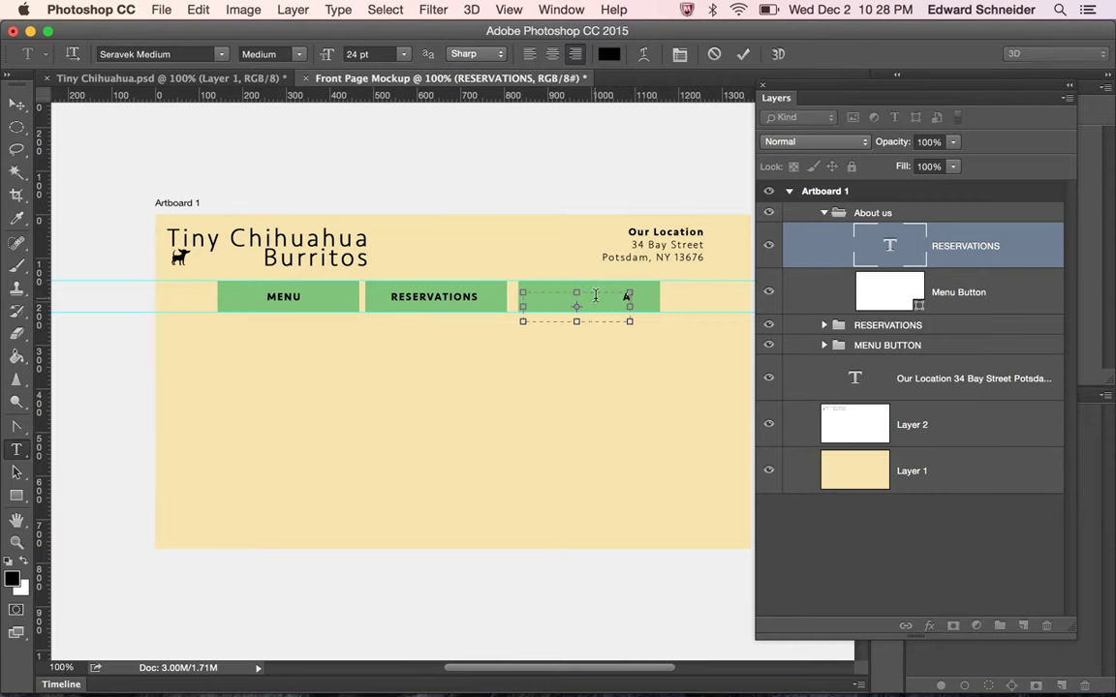
pyautogui.write('BOUT US')
pyautogui.click(17, 103)
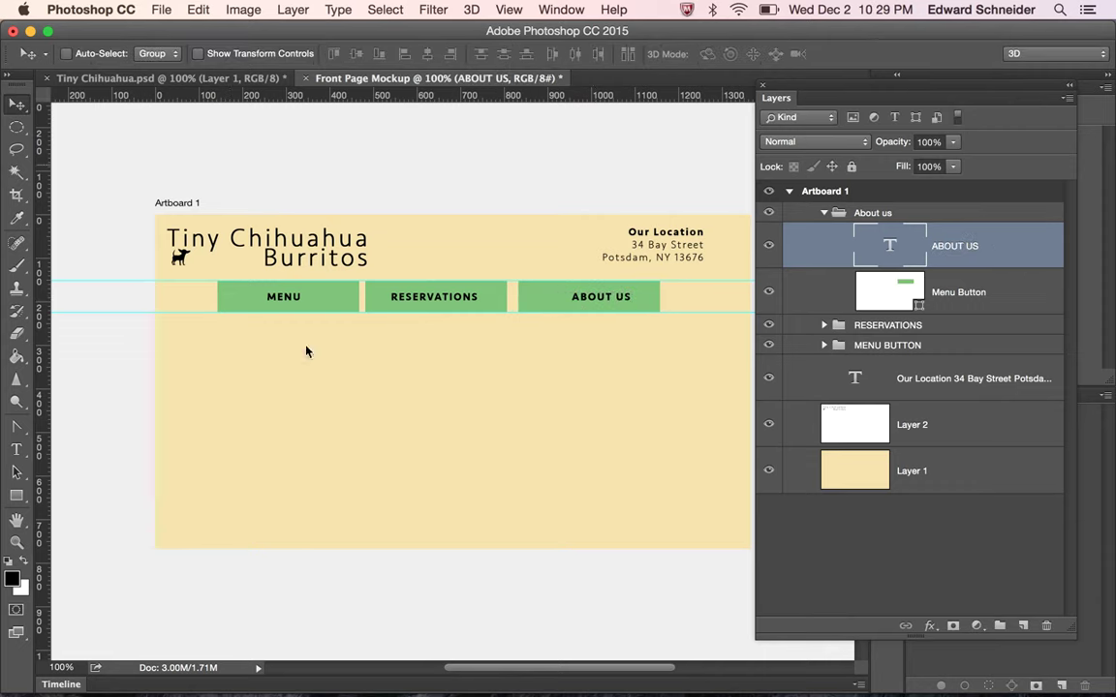
pyautogui.press('Left')
pyautogui.press('Left')
pyautogui.press('Left')
pyautogui.press('Left')
pyautogui.press('Left')
pyautogui.press('Left')
pyautogui.press('Left')
pyautogui.press('Left')
pyautogui.press('Left')
pyautogui.press('Left')
pyautogui.press('Left')
pyautogui.press('Left')
pyautogui.press('Left')
pyautogui.press('Left')
pyautogui.press('Left')
pyautogui.press('Left')
pyautogui.press('Left')
pyautogui.press('Right')
pyautogui.press('Right')
pyautogui.press('Right')
pyautogui.press('Right')
pyautogui.press('Left')
pyautogui.click(761, 86)
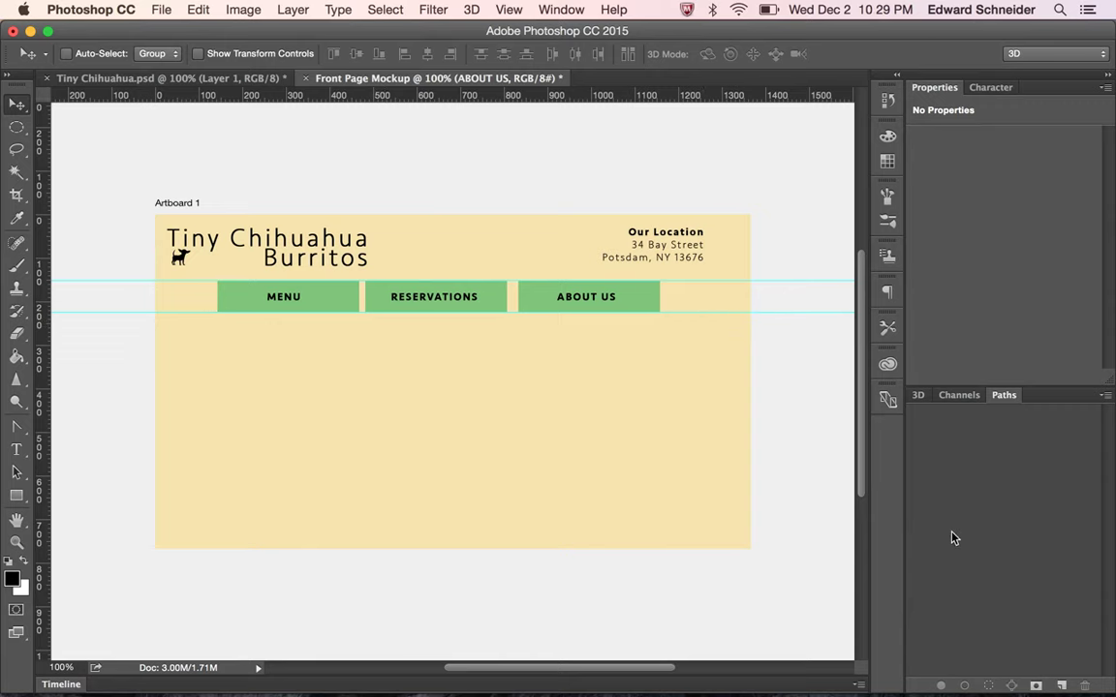
# Reopen the Layers panel and shift the About us button about 10 px left
pyautogui.click(557, 9)
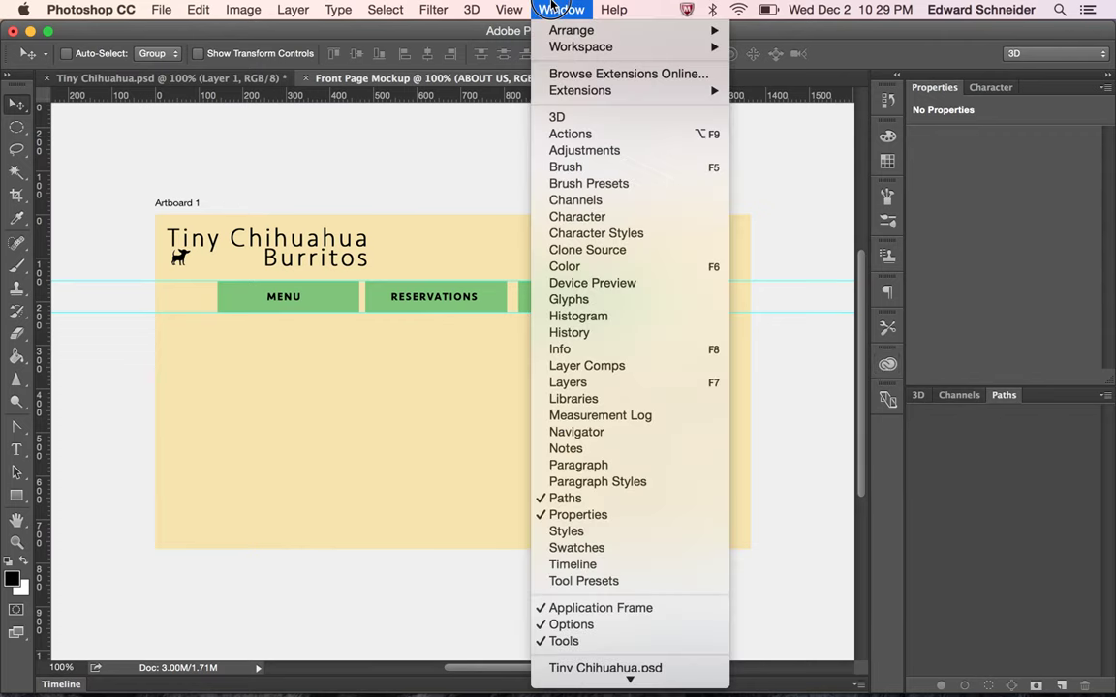
pyautogui.click(666, 384)
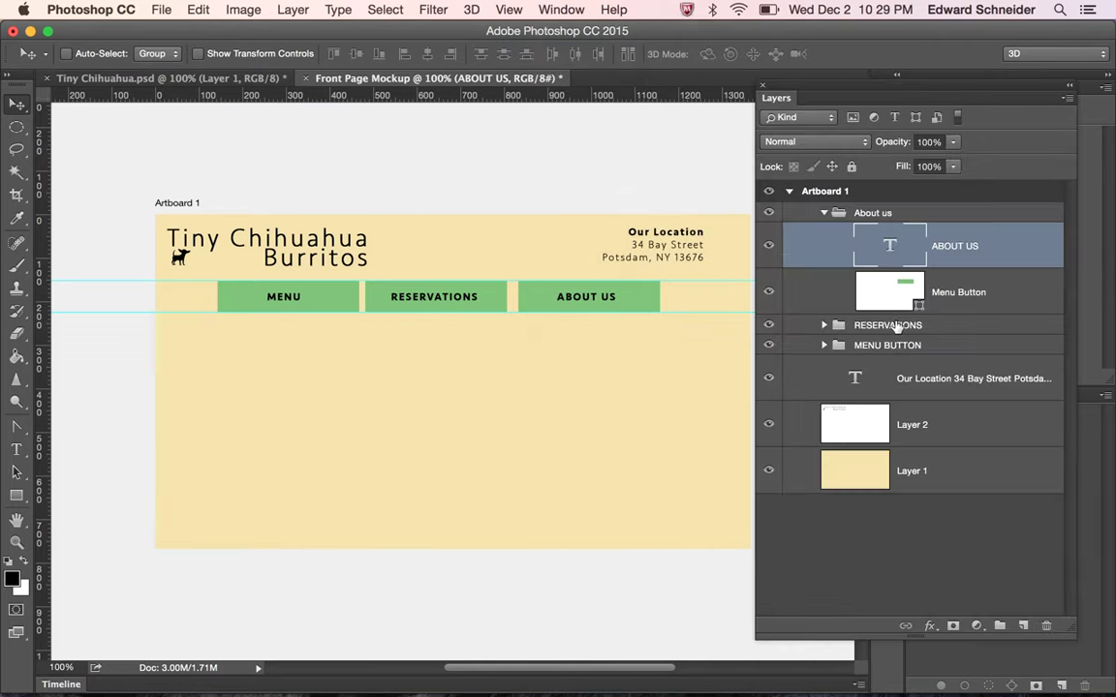
pyautogui.click(823, 213)
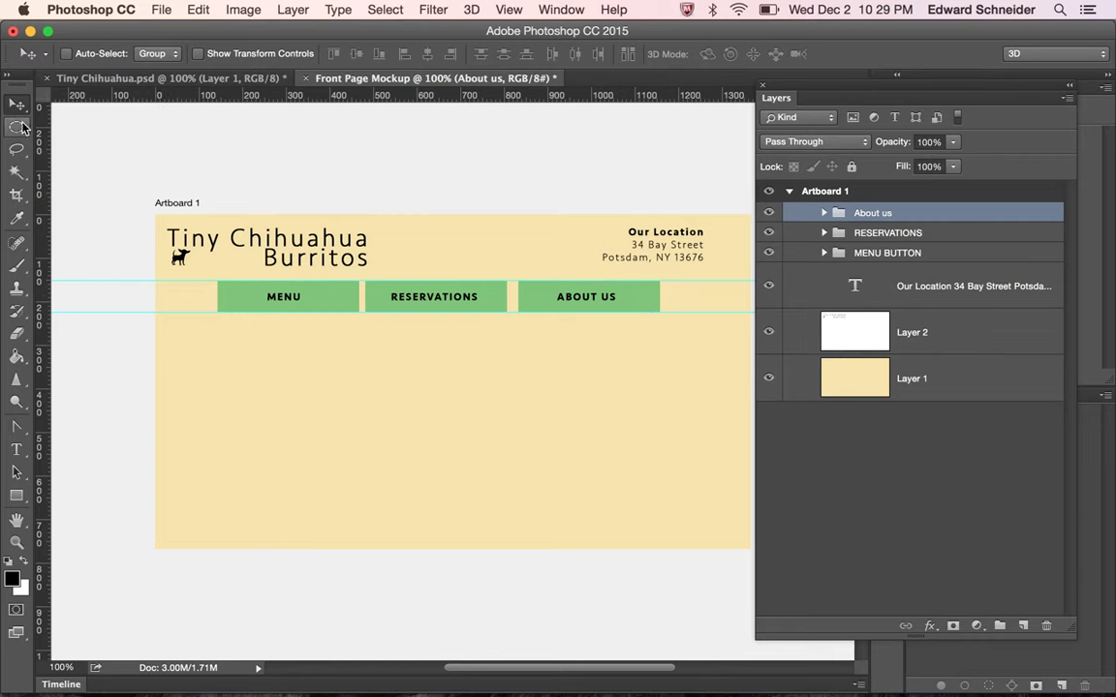
pyautogui.moveTo(618, 301); pyautogui.dragTo(612, 297)
pyautogui.press('Left')
pyautogui.press('Left')
pyautogui.press('Left')
pyautogui.press('Left')
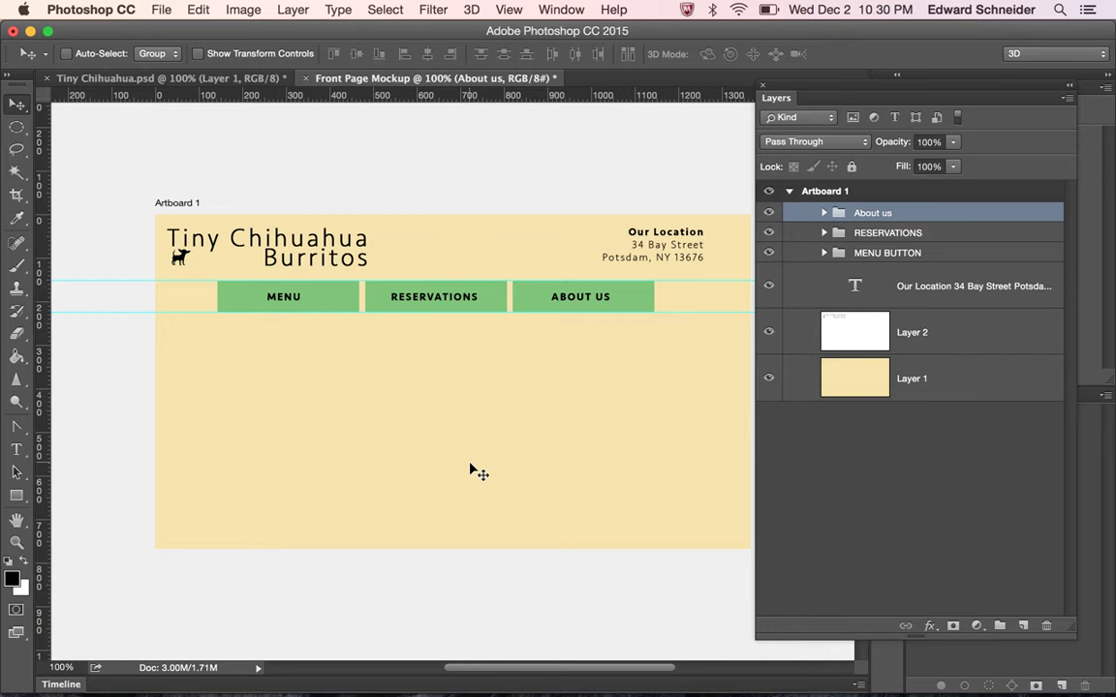
# Leave the finished mockup and bring Safari to the front with the app switcher
pyautogui.press('super+Tab')
pyautogui.press('super+Tab')
pyautogui.press('super+shift+Tab')
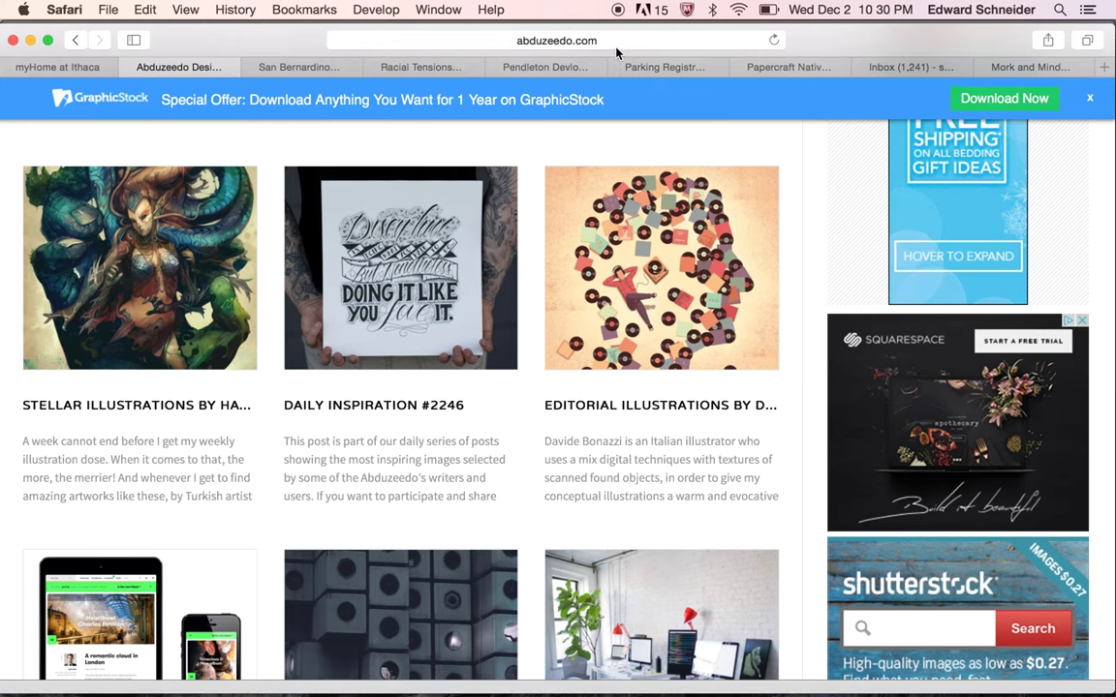
# Search Google for 'chihuahua in a burrito' and show the image results
pyautogui.click(616, 43)
pyautogui.write('ch')
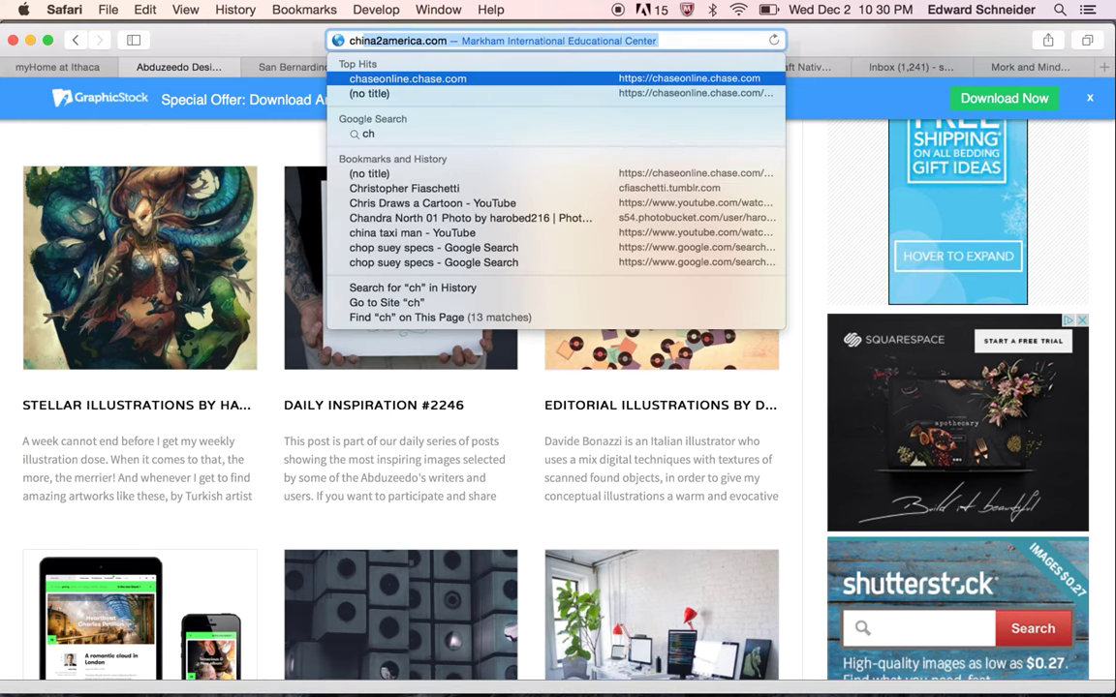
pyautogui.write('ihua')
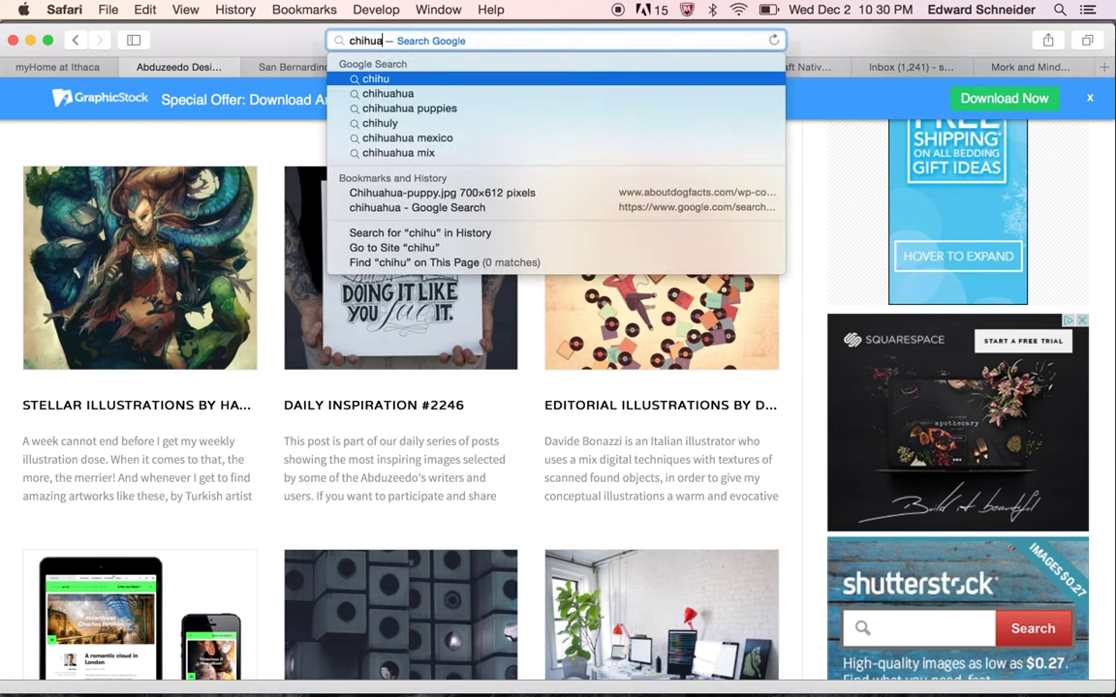
pyautogui.write('hua in a bu')
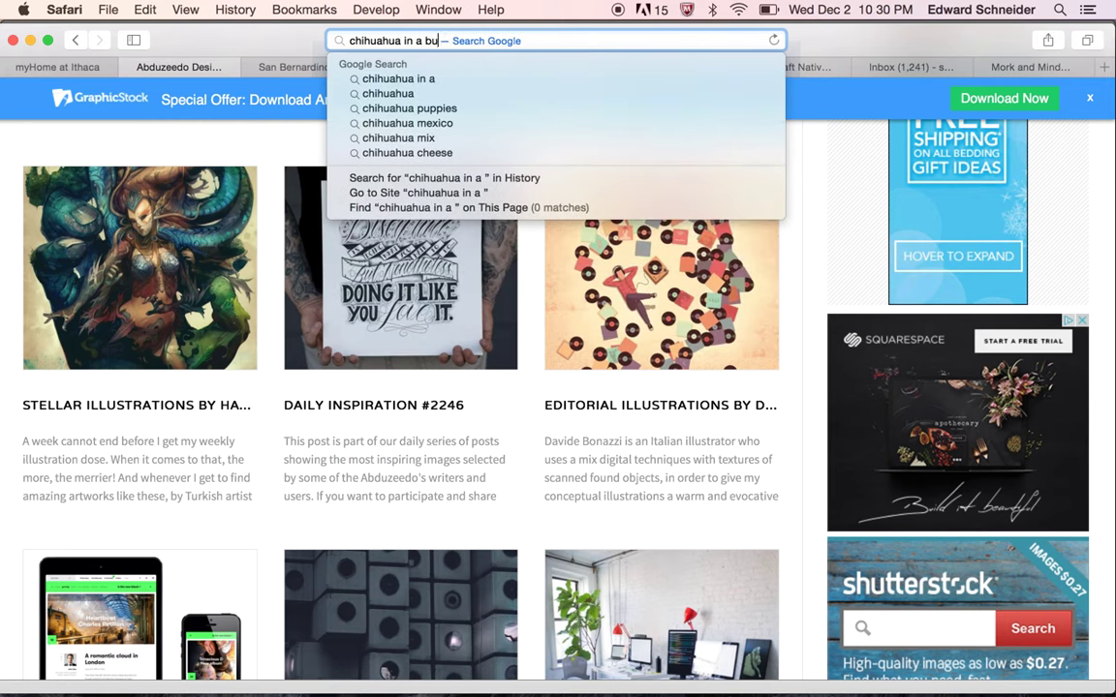
pyautogui.write('rrito')
pyautogui.press('Return')
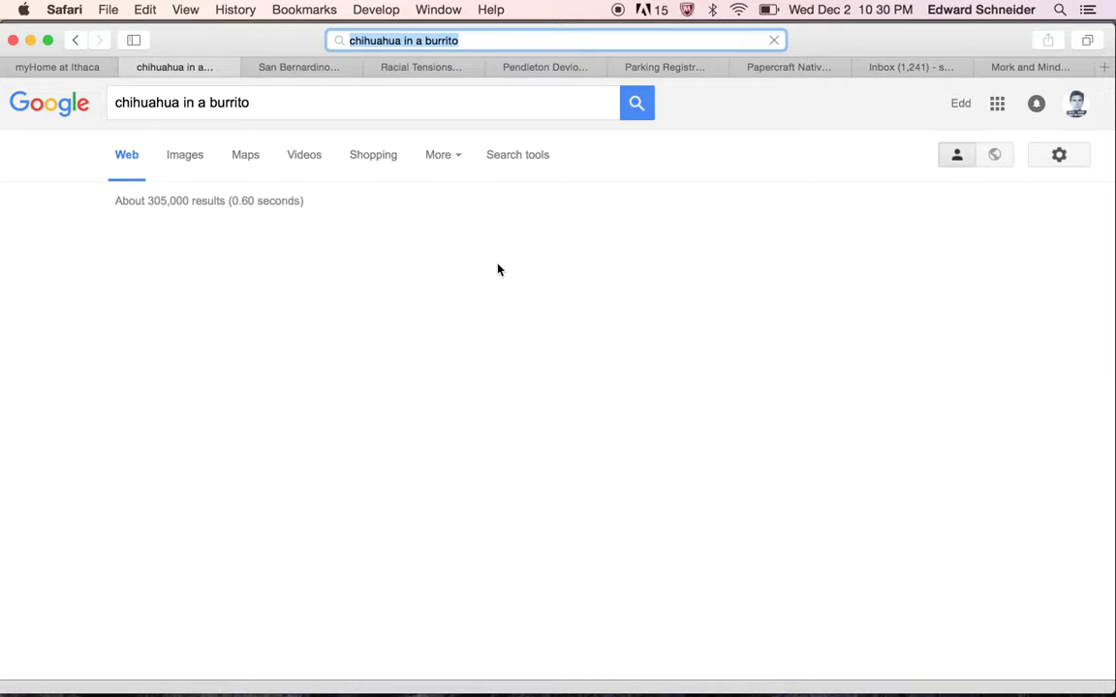
pyautogui.click(185, 155)
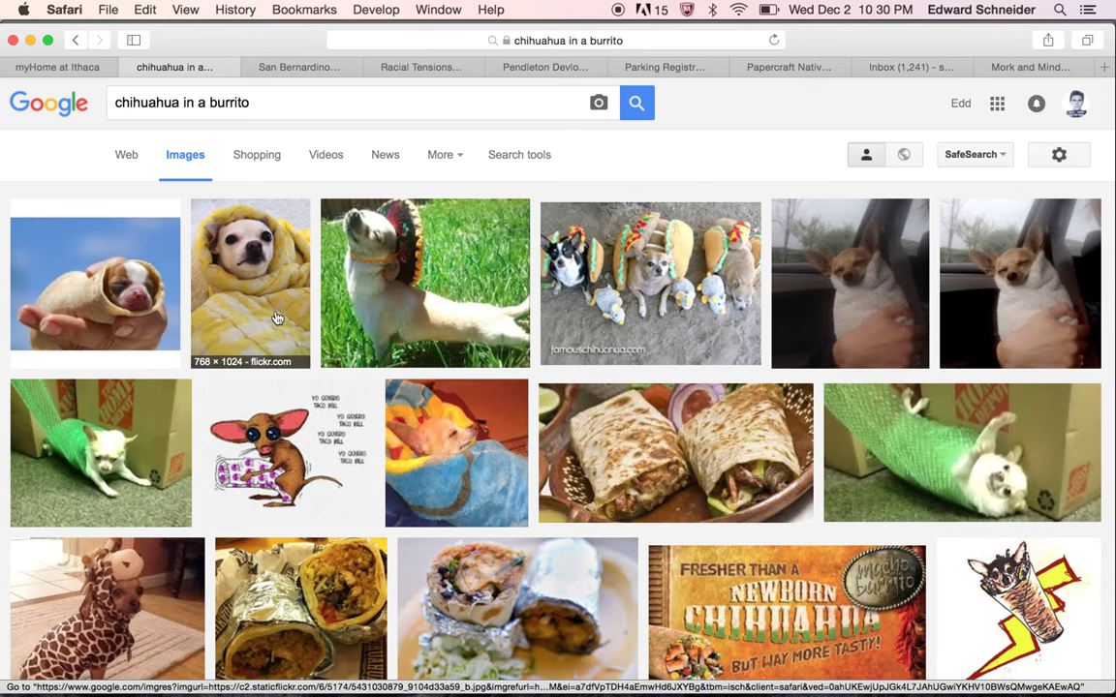
# Copy the 600 × 472 medium version of the puppy-in-tortilla photo and return to Photoshop
pyautogui.click(163, 301)
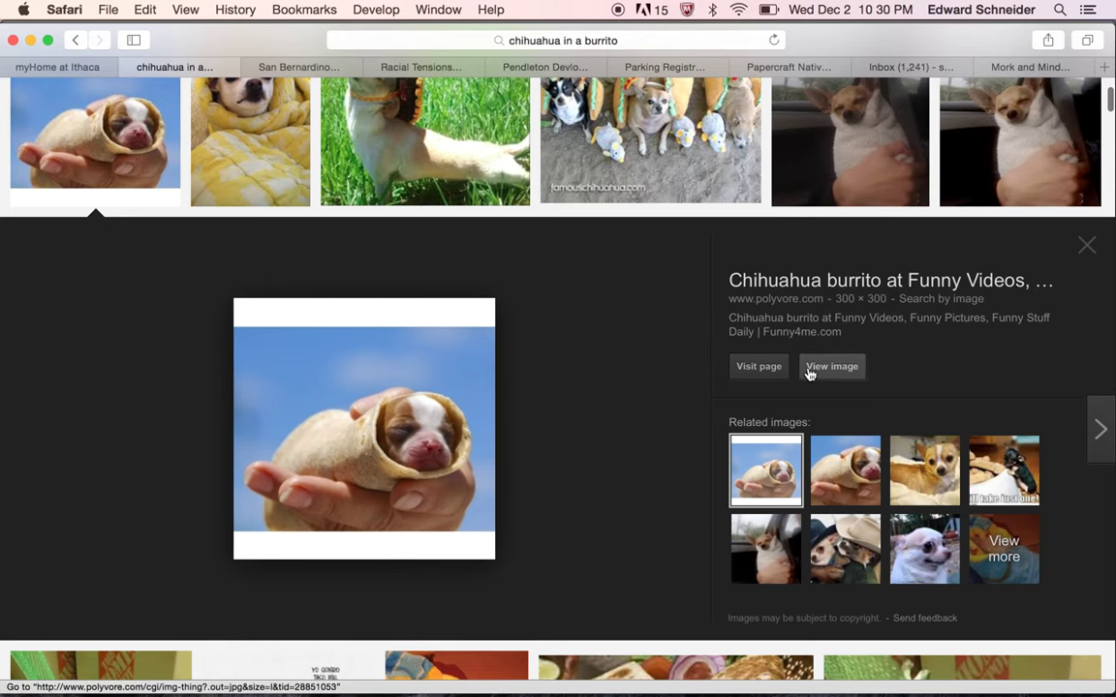
pyautogui.click(940, 300)
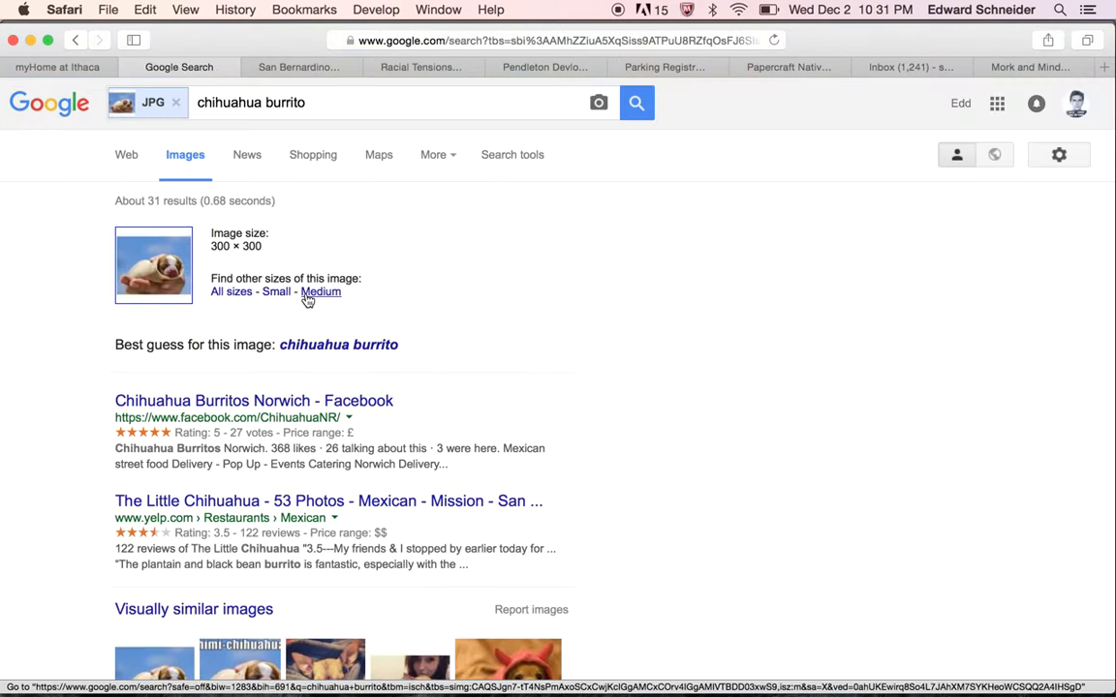
pyautogui.click(310, 298)
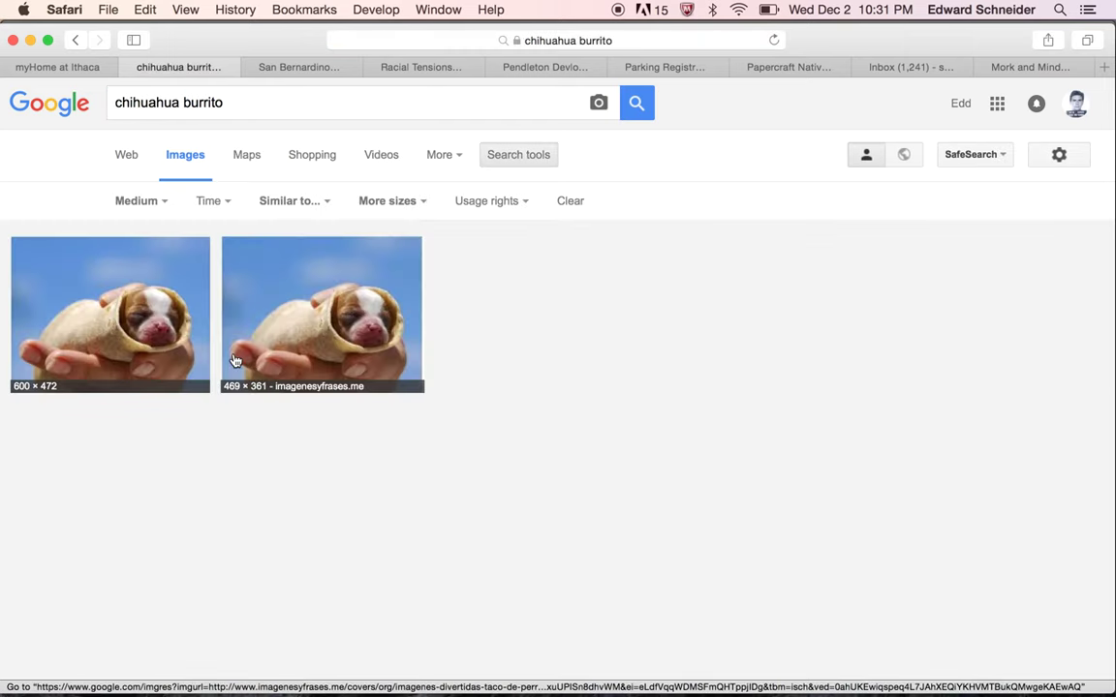
pyautogui.click(84, 289)
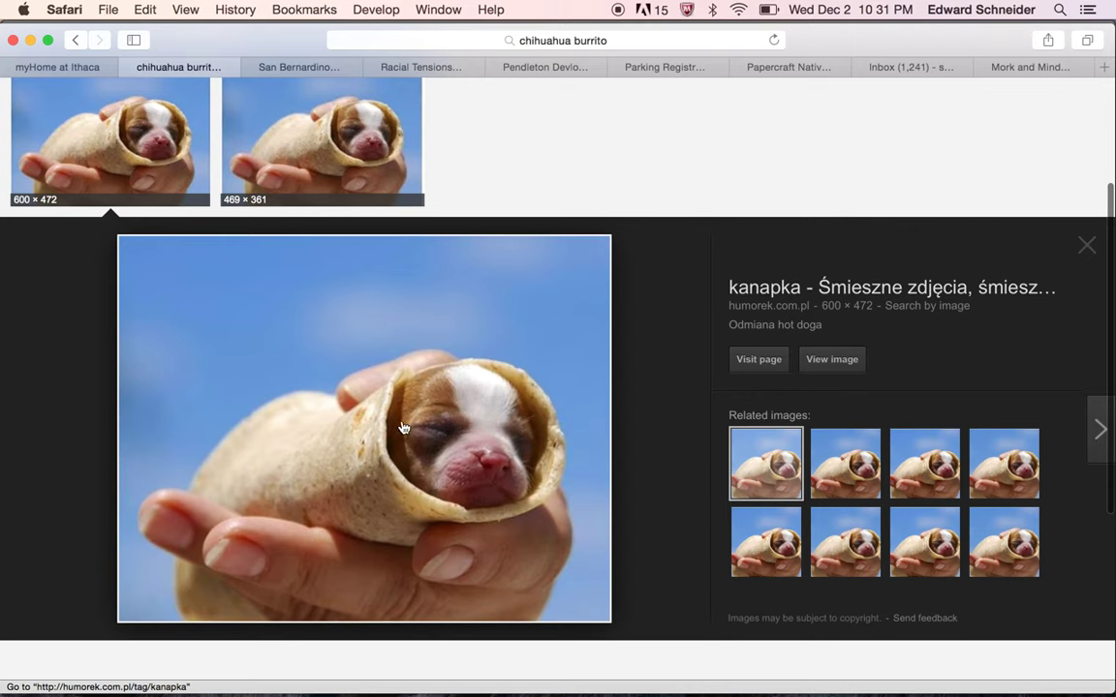
pyautogui.rightClick(338, 426)
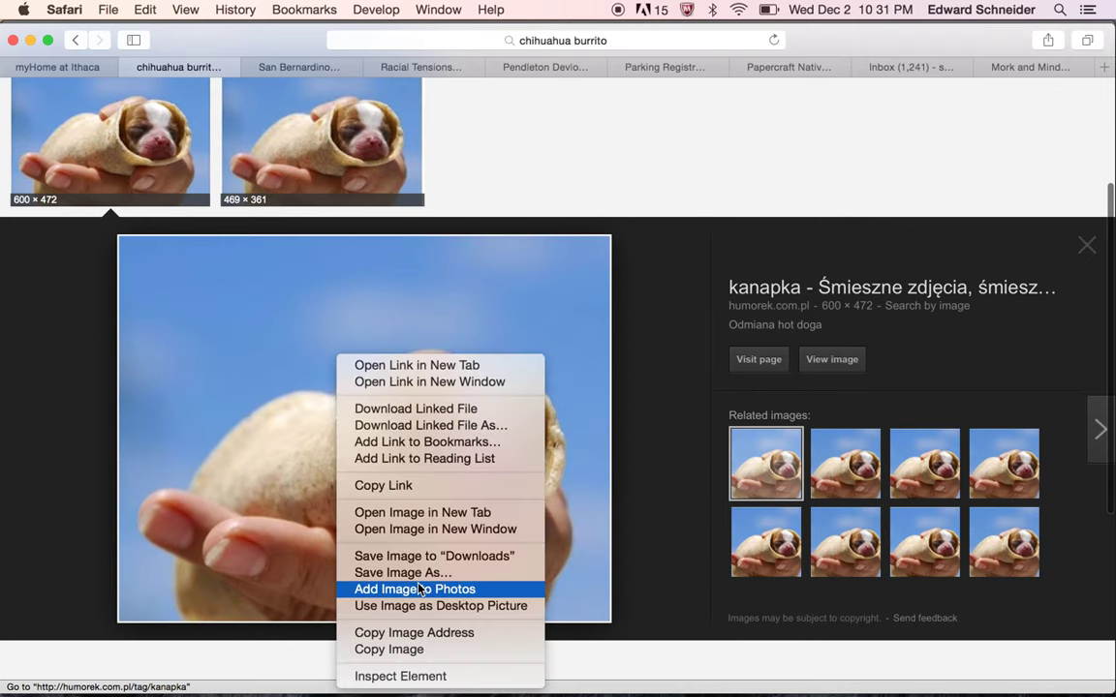
pyautogui.click(392, 649)
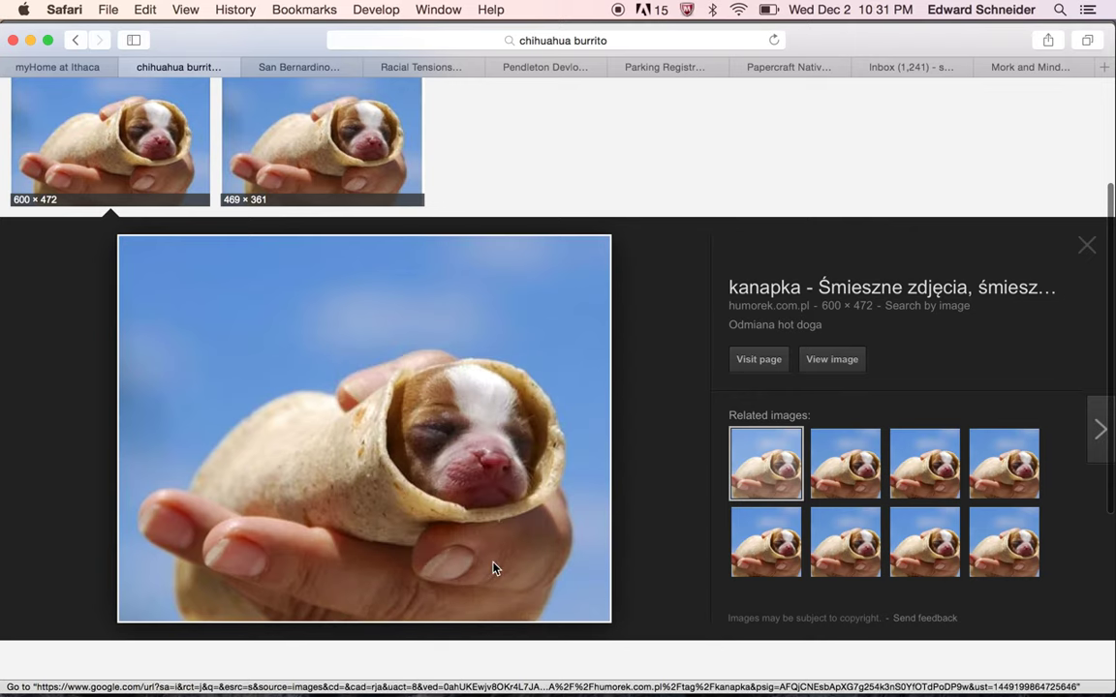
pyautogui.press('super+Tab')
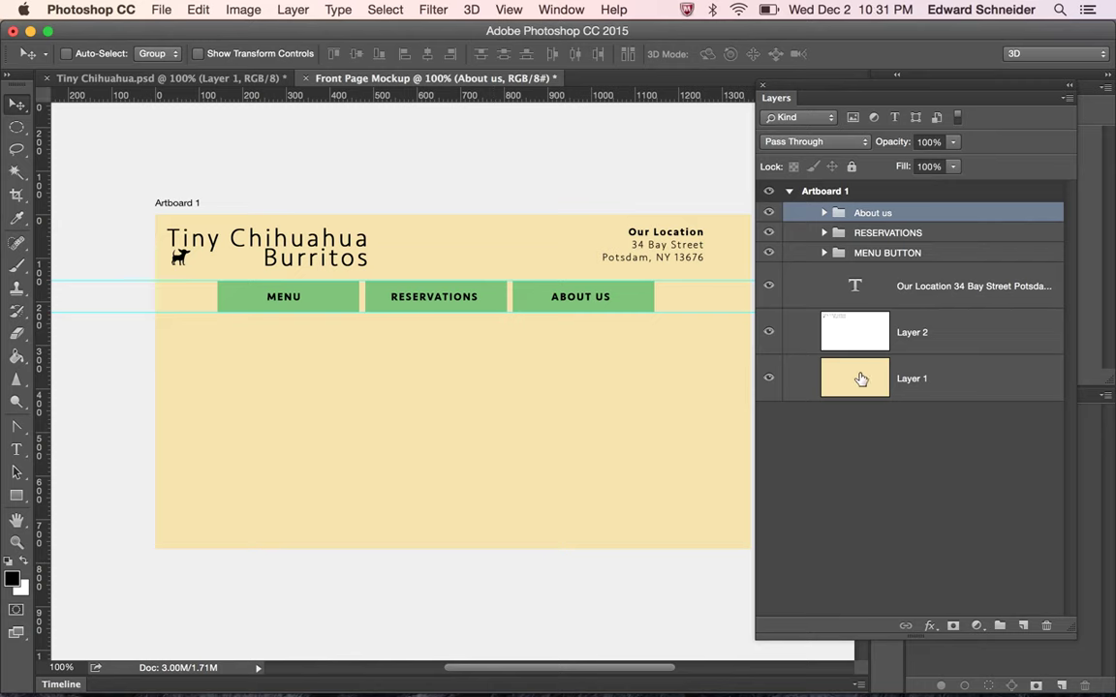
# Paste the puppy-in-tortilla photo and drag it below the green nav buttons, right of centre
pyautogui.click(763, 87)
pyautogui.press('super+v')
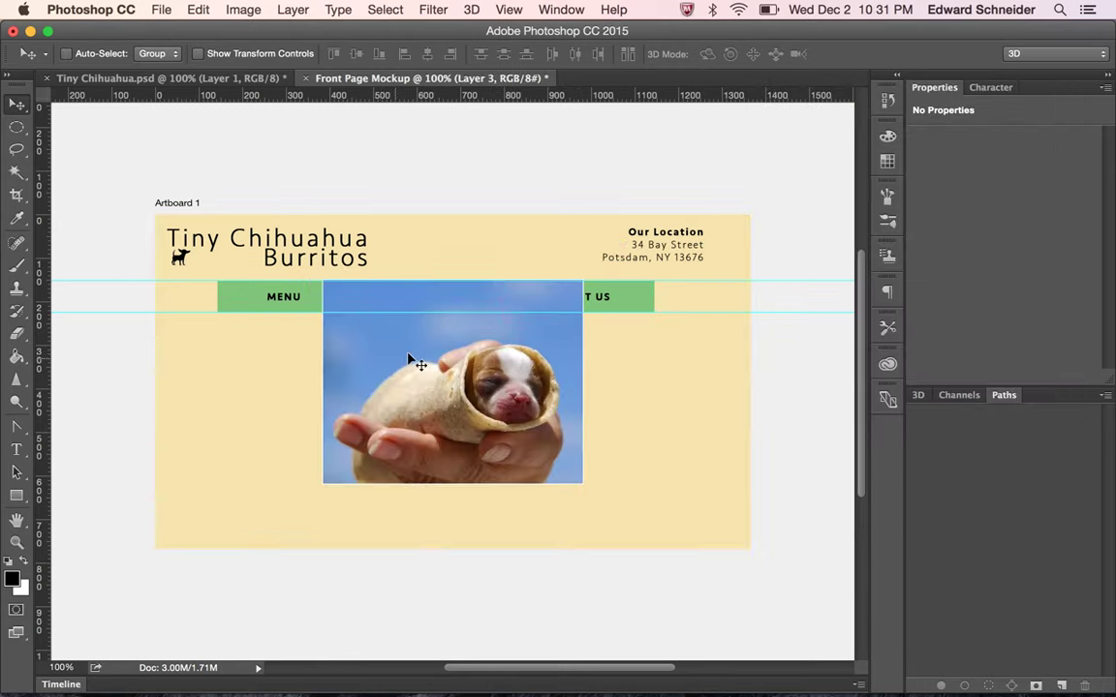
pyautogui.moveTo(422, 383); pyautogui.dragTo(498, 409)
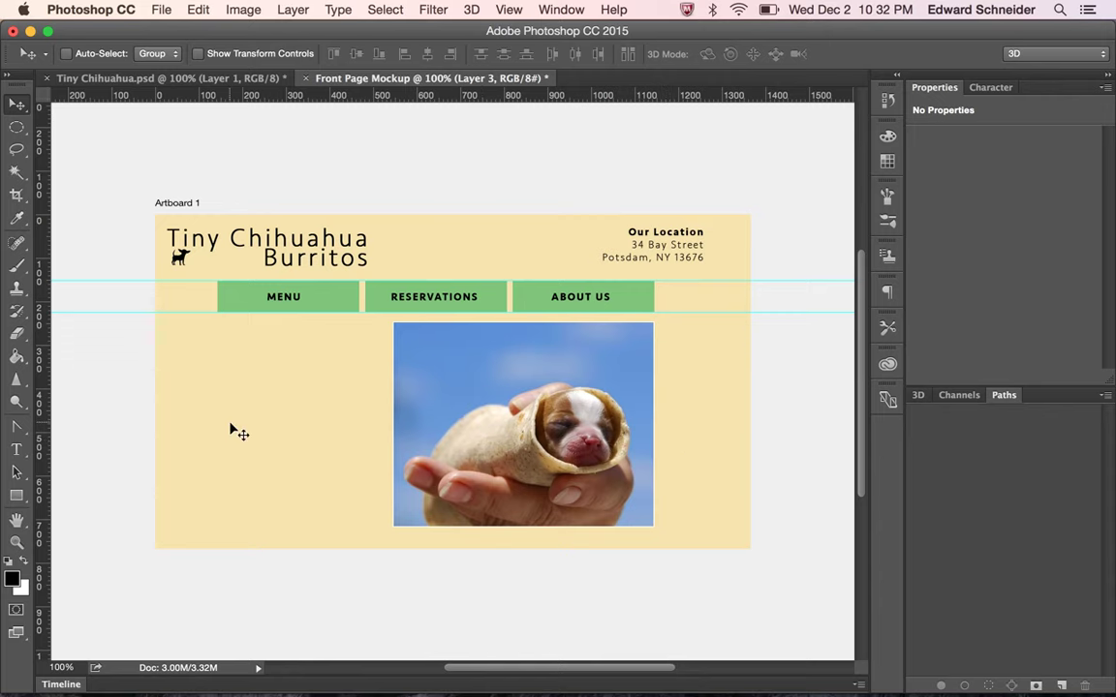
pyautogui.click(18, 449)
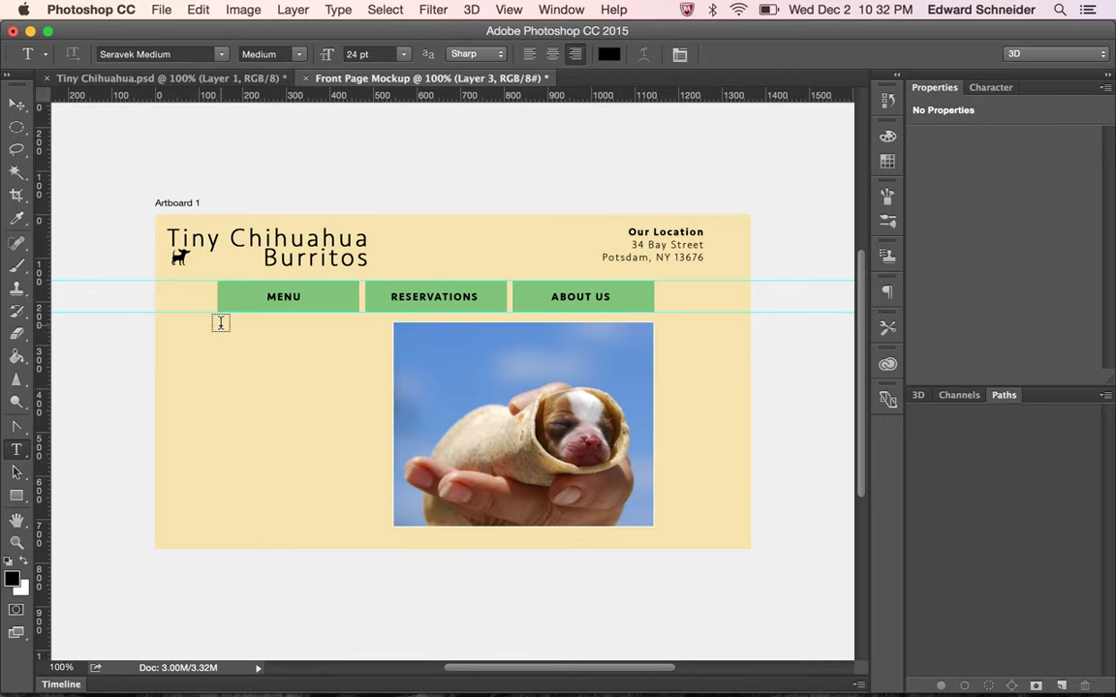
# Add a left-aligned text box reading 'Welcome to the web site of Tiny Chihuahua Burritos!' left of the photo
pyautogui.click(221, 324)
pyautogui.moveTo(221, 324); pyautogui.dragTo(383, 526)
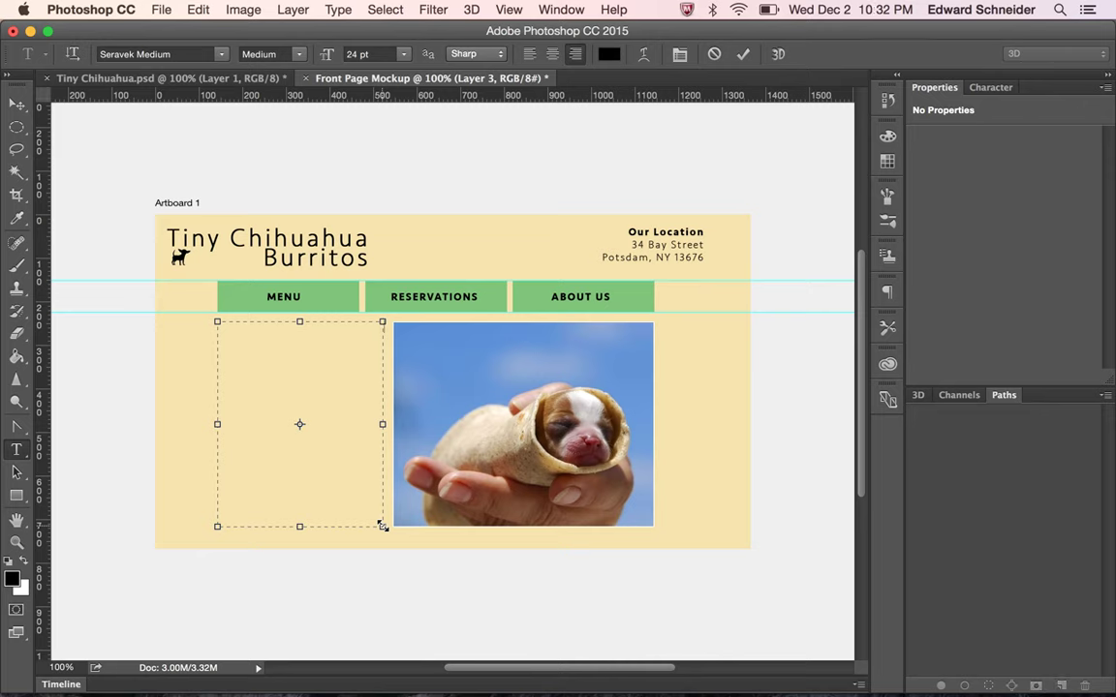
pyautogui.write('Welcome to the web site of Tiny')
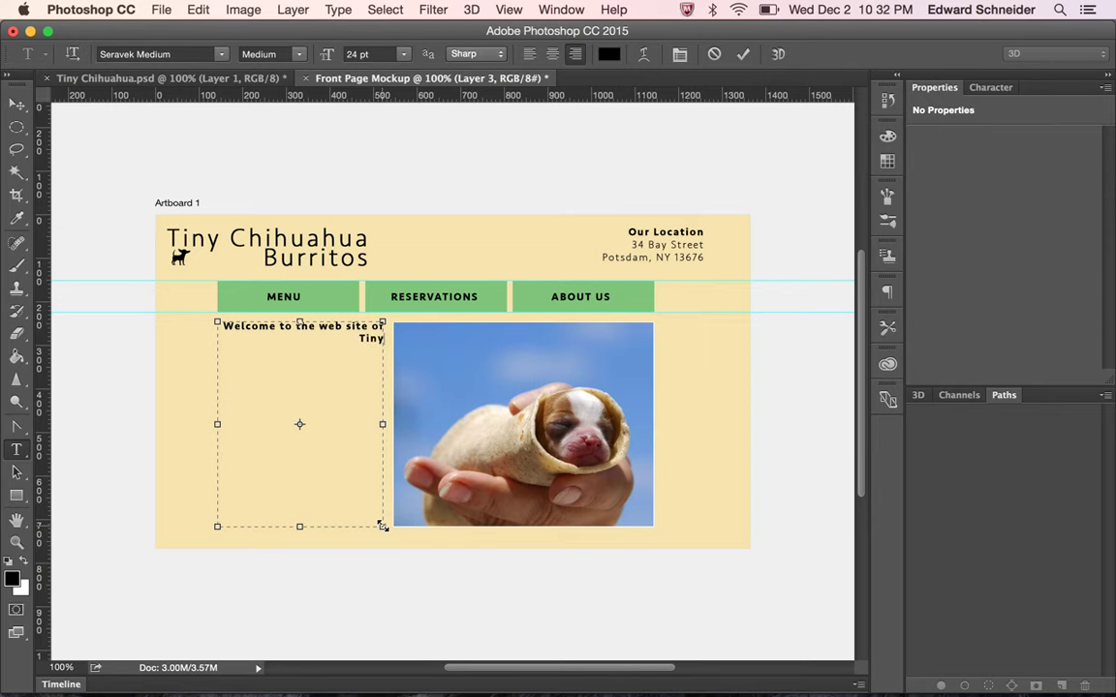
pyautogui.write(' Chihuahua burr')
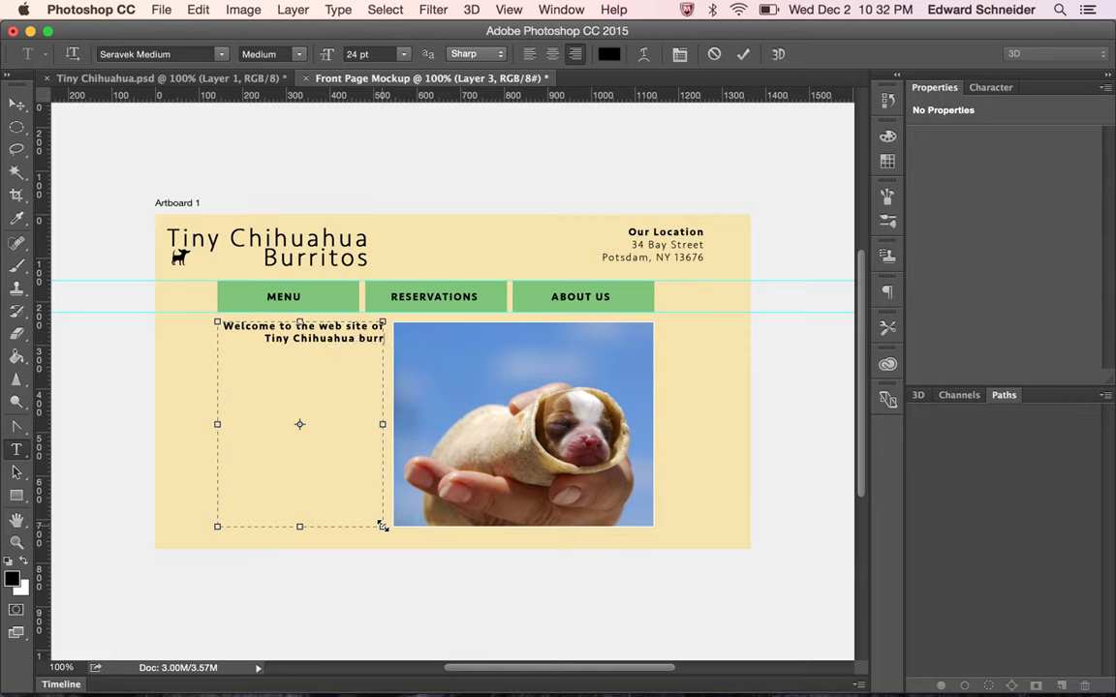
pyautogui.write('itos!')
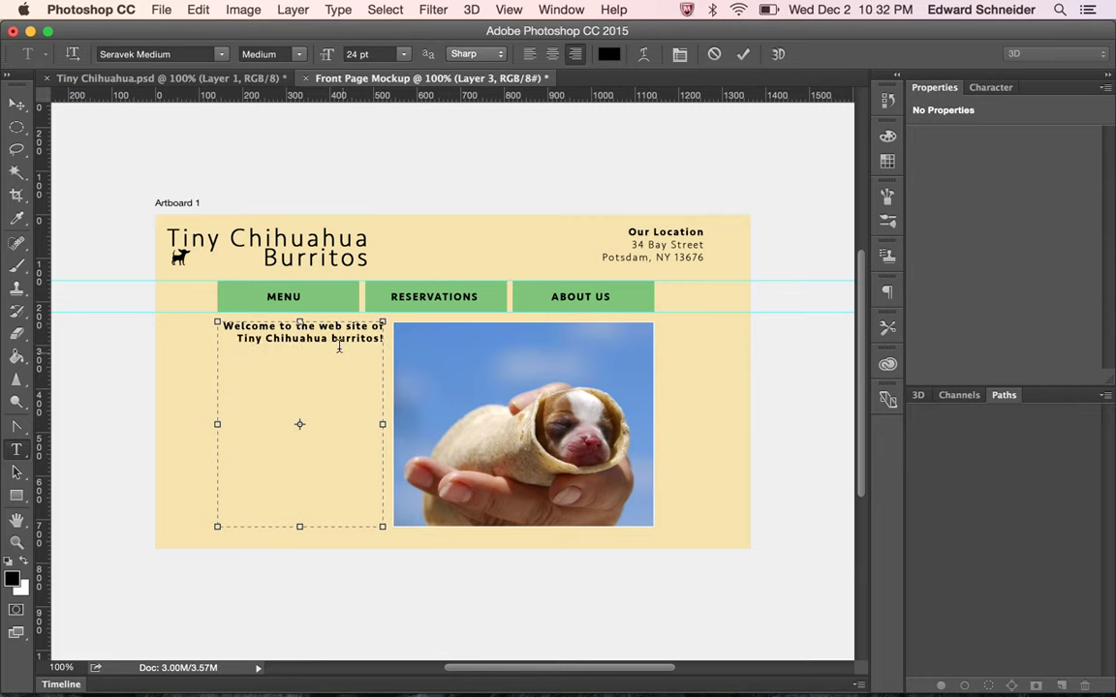
pyautogui.click(338, 336)
pyautogui.press('BackSpace')
pyautogui.write('B')
pyautogui.press('super+a')
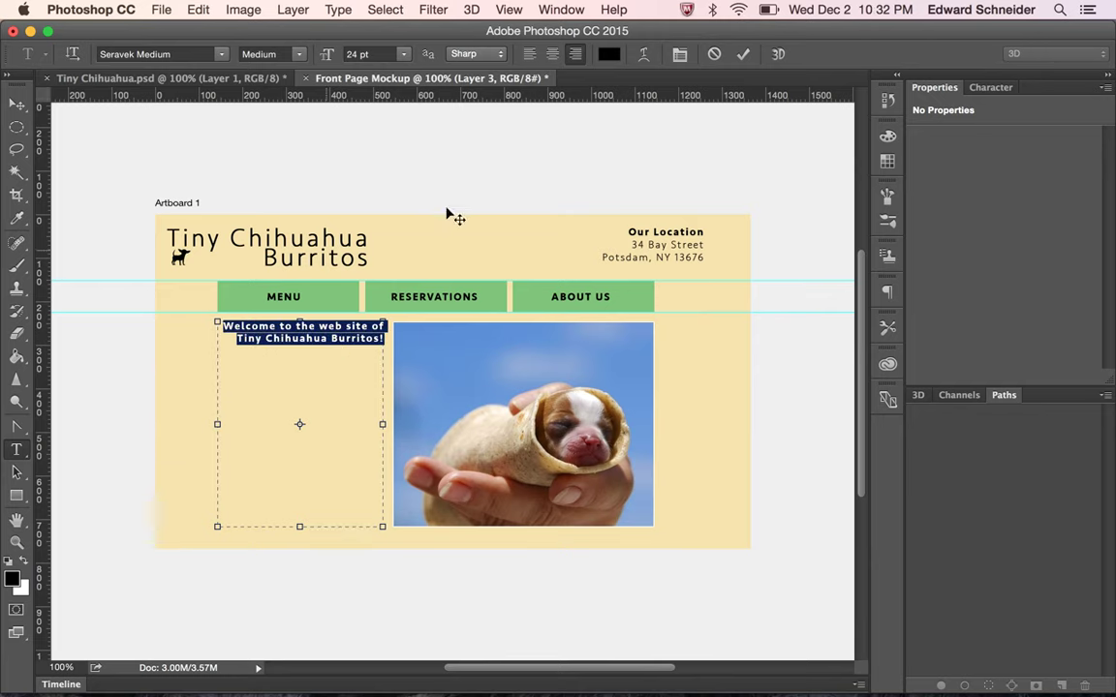
pyautogui.click(536, 59)
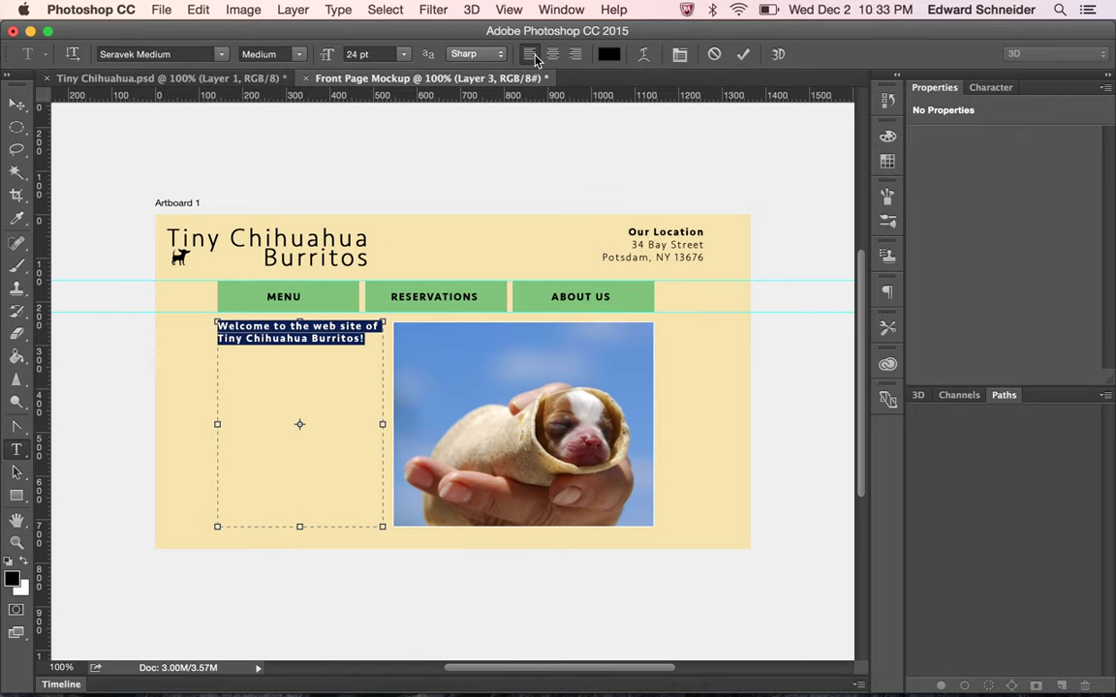
# Add a paragraph saying they were voted best Mexican Restaurant in St. Lawrence County three years in a row
pyautogui.click(367, 339)
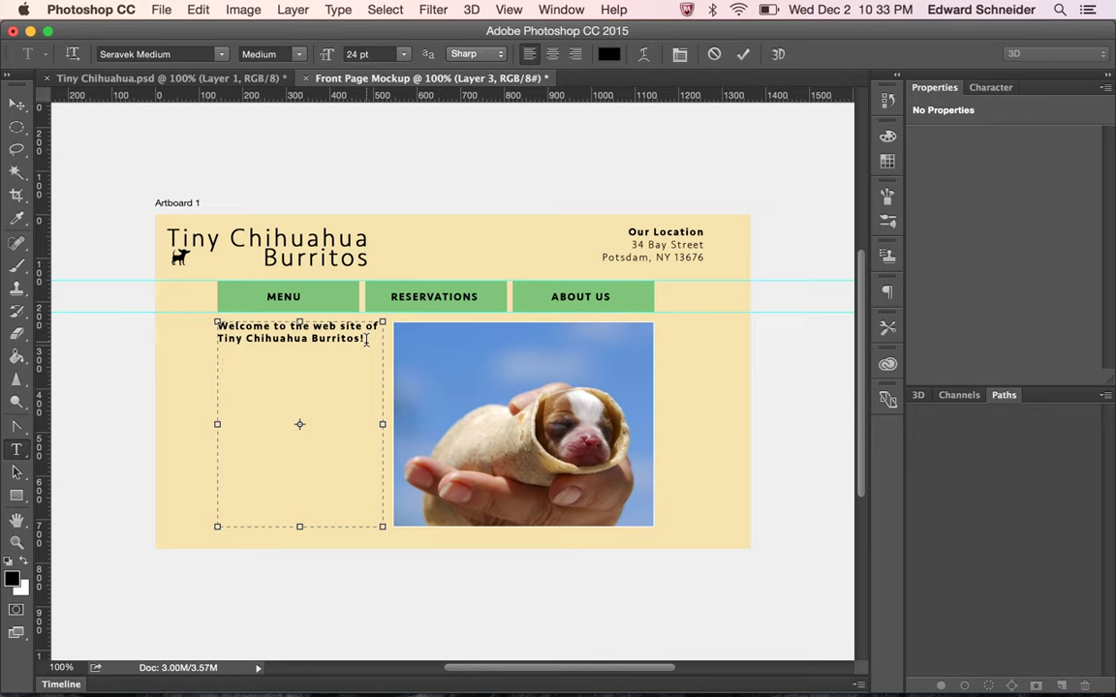
pyautogui.write('We are the')
pyautogui.press('BackSpace')
pyautogui.press('BackSpace')
pyautogui.press('BackSpace')
pyautogui.press('BackSpace')
pyautogui.press('BackSpace')
pyautogui.press('BackSpace')
pyautogui.press('BackSpace')
pyautogui.press('BackSpace')
pyautogui.write('we voted the best me')
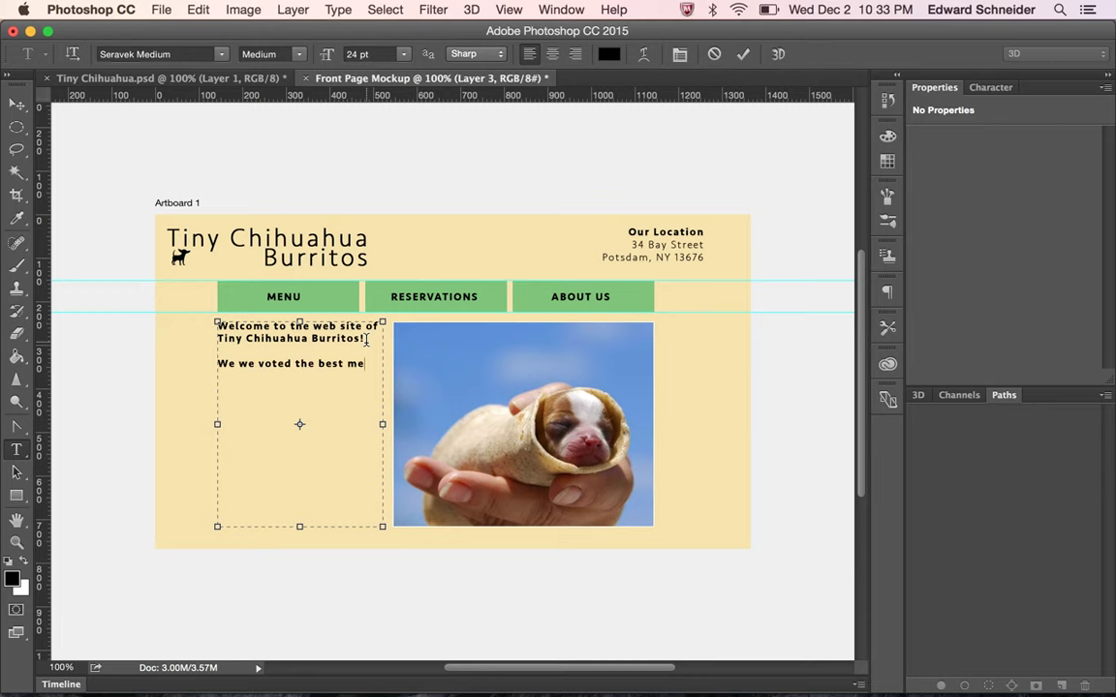
pyautogui.press('BackSpace')
pyautogui.press('BackSpace')
pyautogui.write('Mexican Rest ')
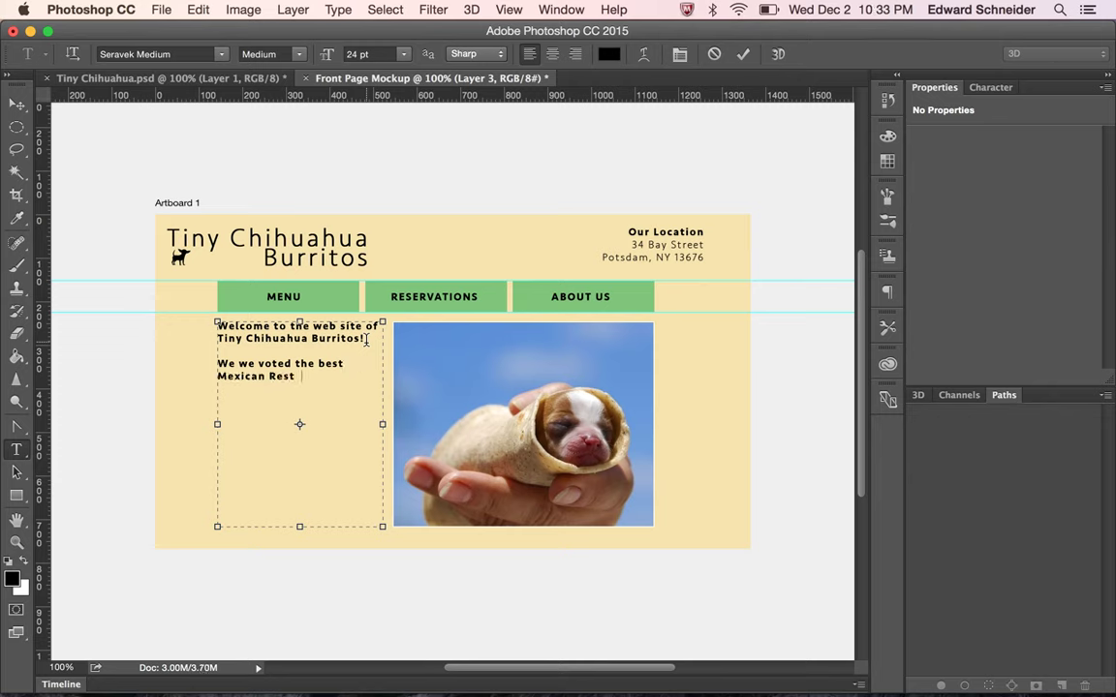
pyautogui.write('aurant in St. Lawrence COUnty')
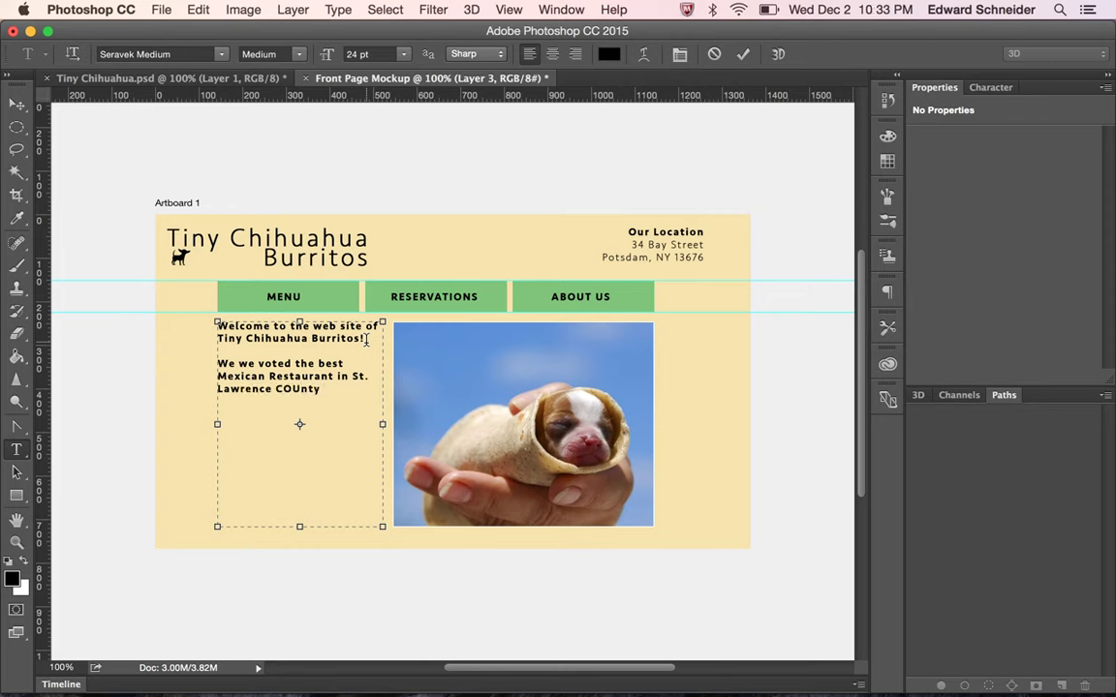
pyautogui.press('BackSpace')
pyautogui.press('BackSpace')
pyautogui.press('BackSpace')
pyautogui.press('BackSpace')
pyautogui.press('BackSpace')
pyautogui.write('ounty       three years in a ')
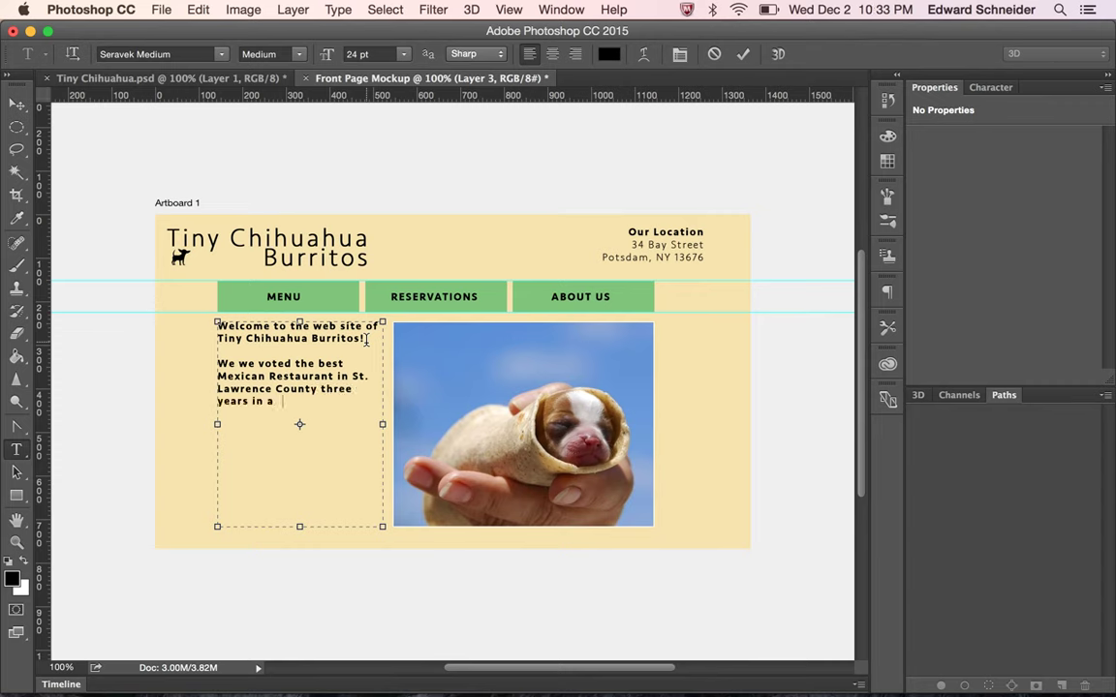
pyautogui.write('rwo!')
pyautogui.press('BackSpace')
pyautogui.press('BackSpace')
pyautogui.press('BackSpace')
pyautogui.write('ow')
# Add a paragraph inviting visitors to see the menu, make a reservation, or select from the menu above
pyautogui.write('If yo uwould like to')
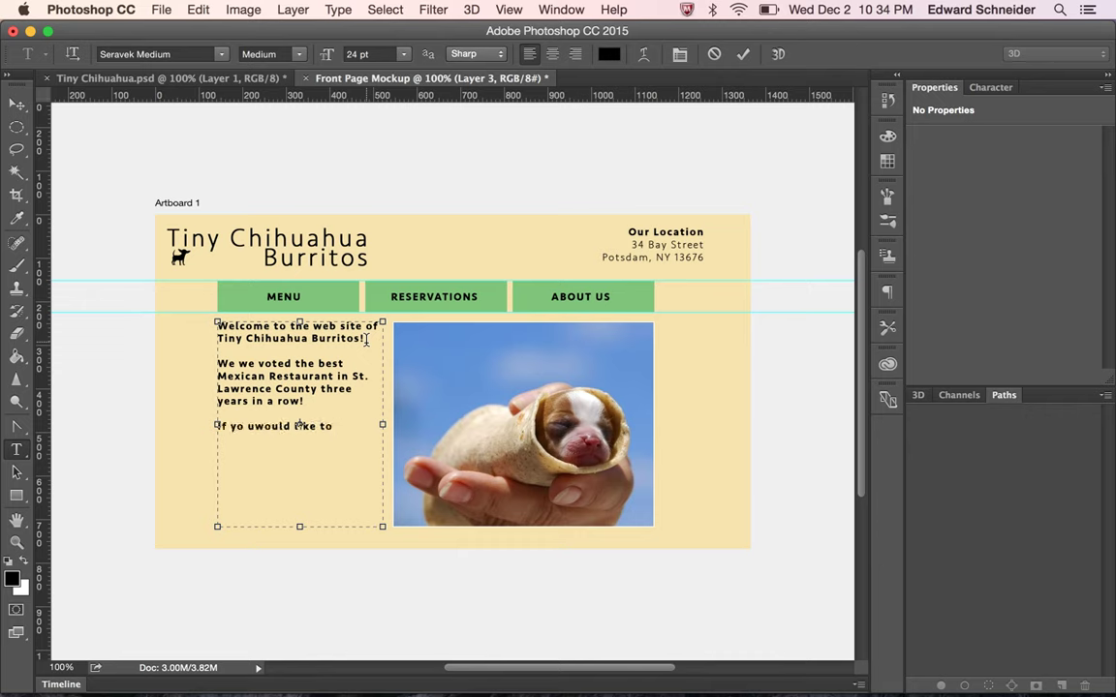
pyautogui.write(' see our')
pyautogui.tripleClick(241, 426)
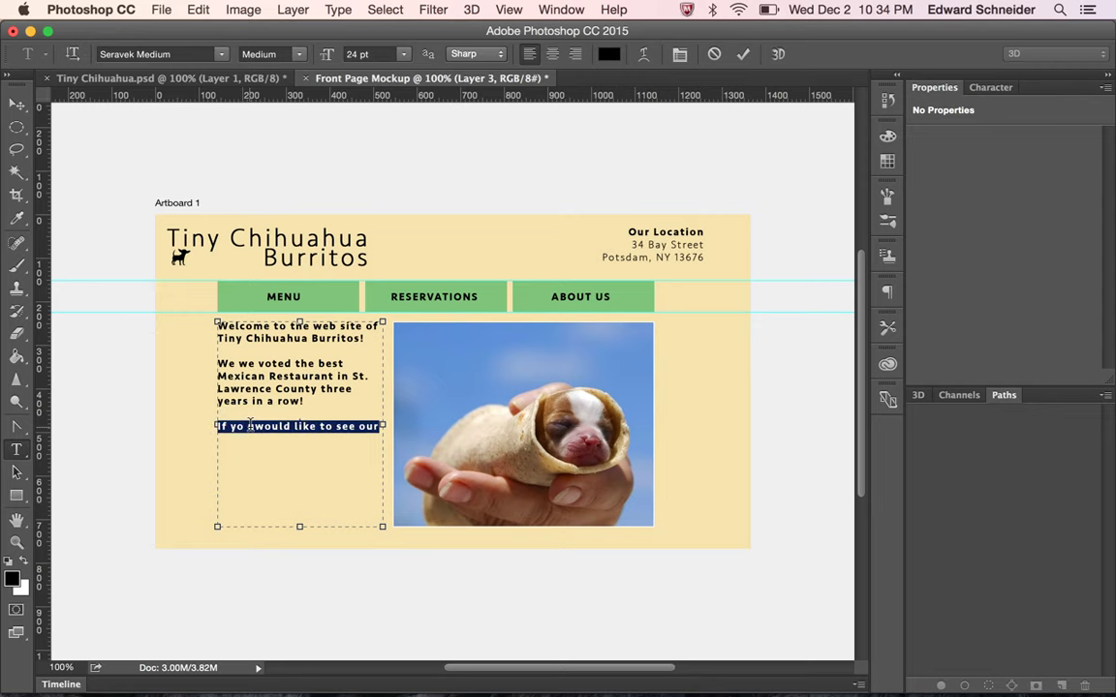
pyautogui.click(250, 426)
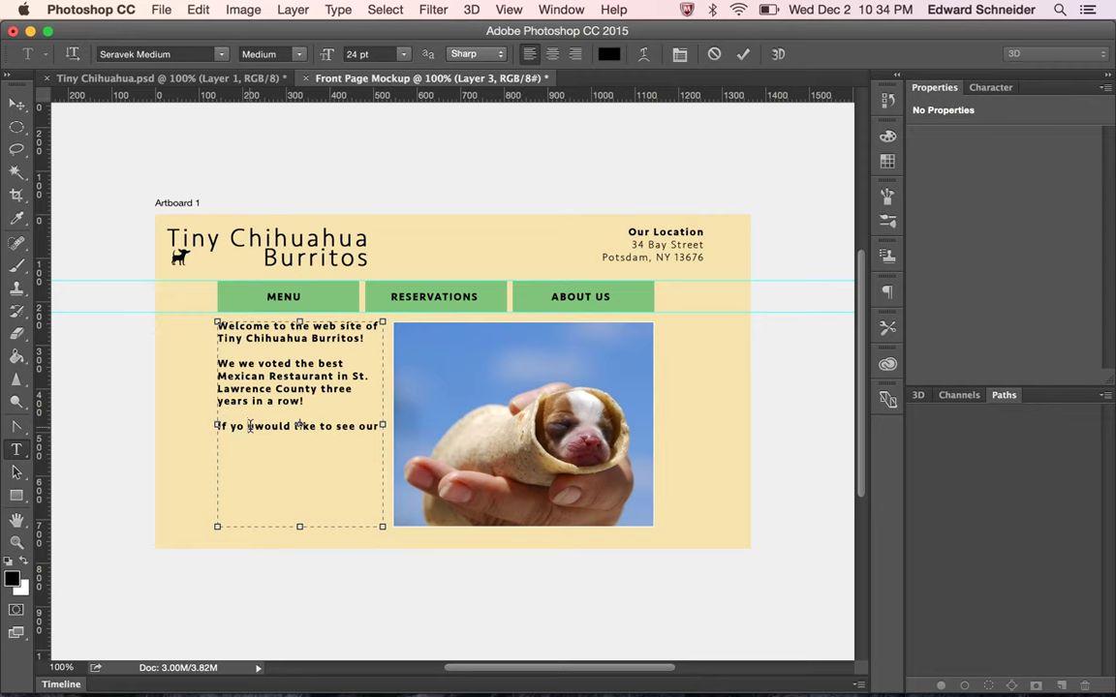
pyautogui.press('BackSpace')
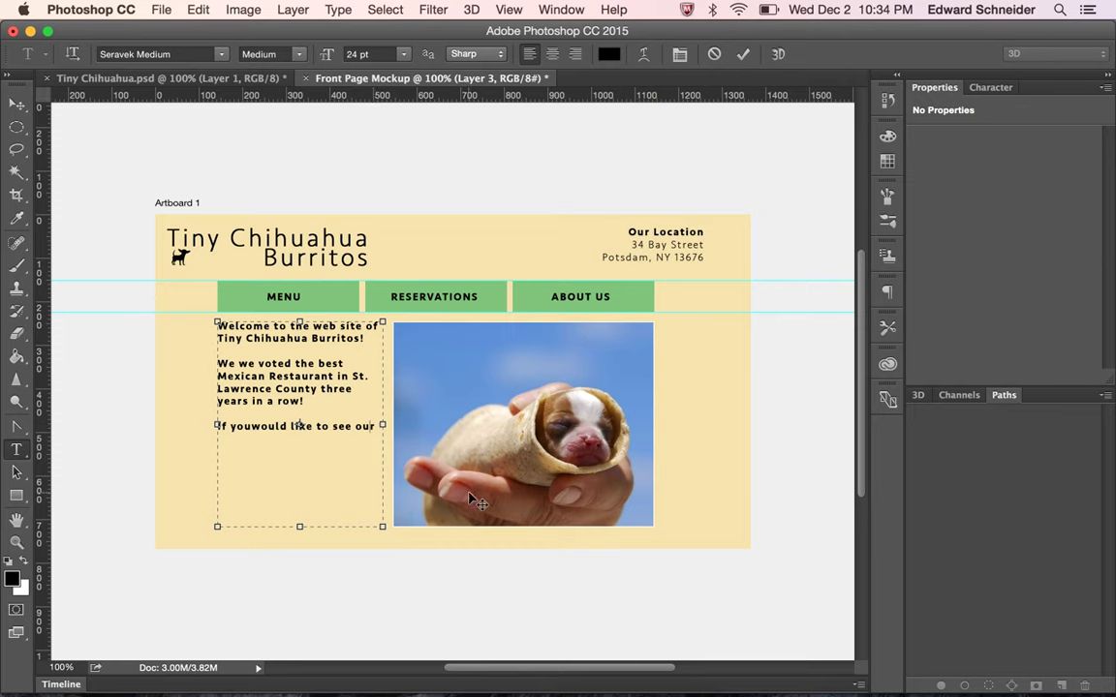
pyautogui.write('menu, make a resetr')
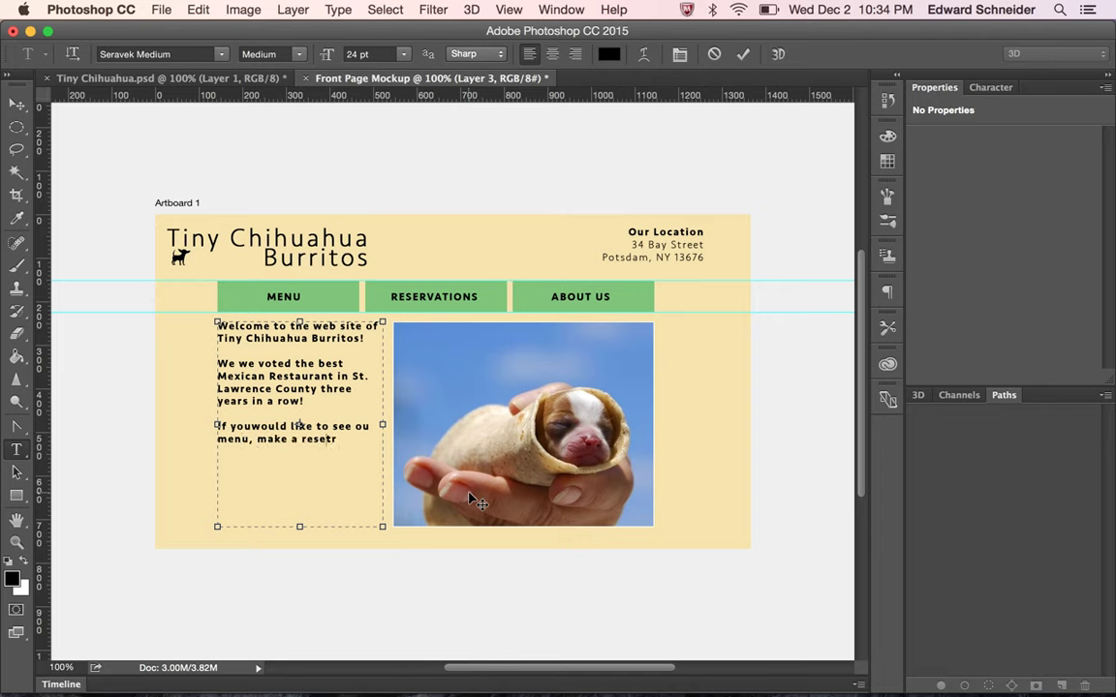
pyautogui.press('BackSpace')
pyautogui.press('BackSpace')
pyautogui.write('r')
pyautogui.write('ervation')
pyautogui.write('       re about us,')
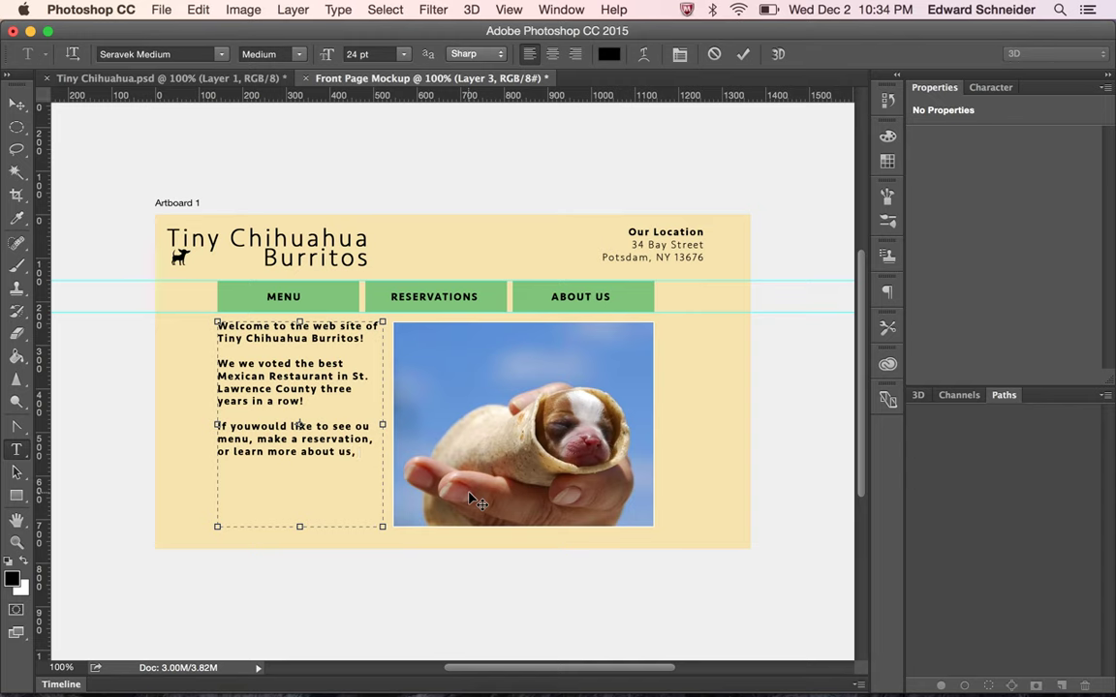
pyautogui.write('click on the ')
pyautogui.write(' from the menu')
pyautogui.write(' above.')
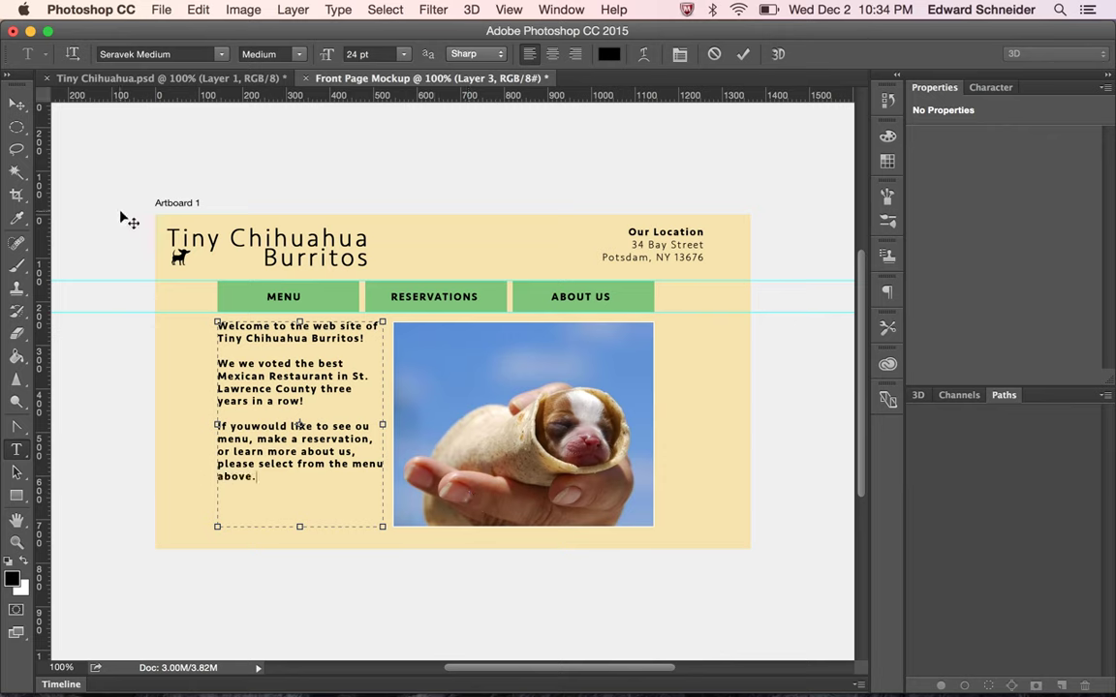
# Commit the welcome text as its own layer by switching to the Move tool
pyautogui.click(17, 103)
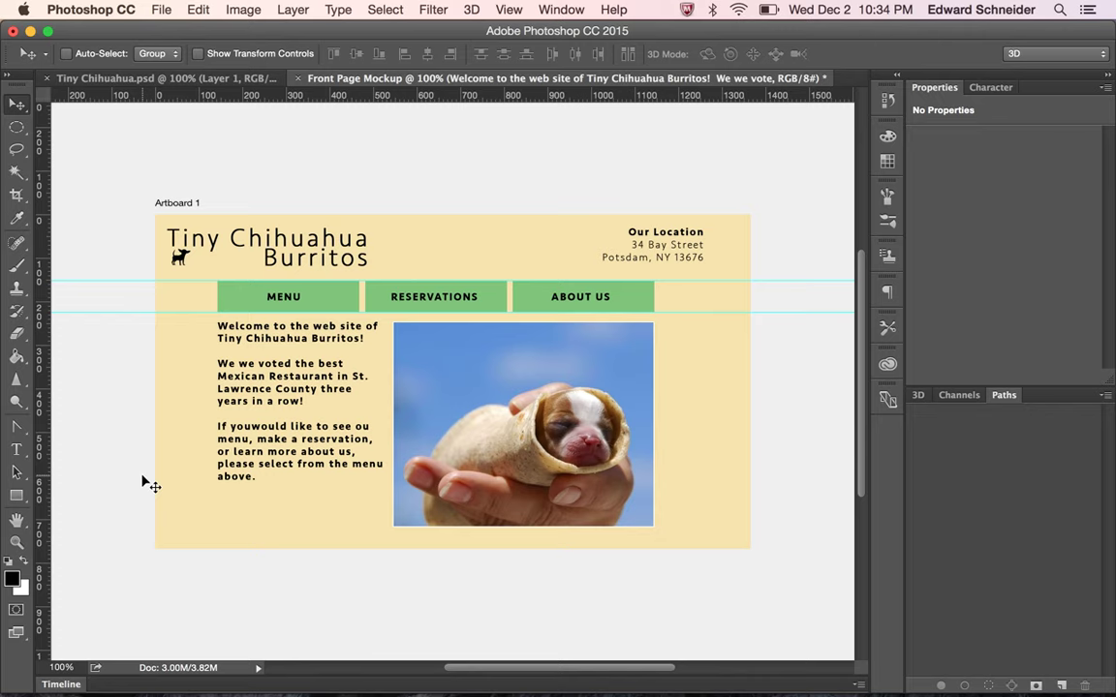
pyautogui.click(294, 409)
# Save the mockup as Front Page Mockup.psd in Photoshop format with Maximize Compatibility on
pyautogui.click(161, 10)
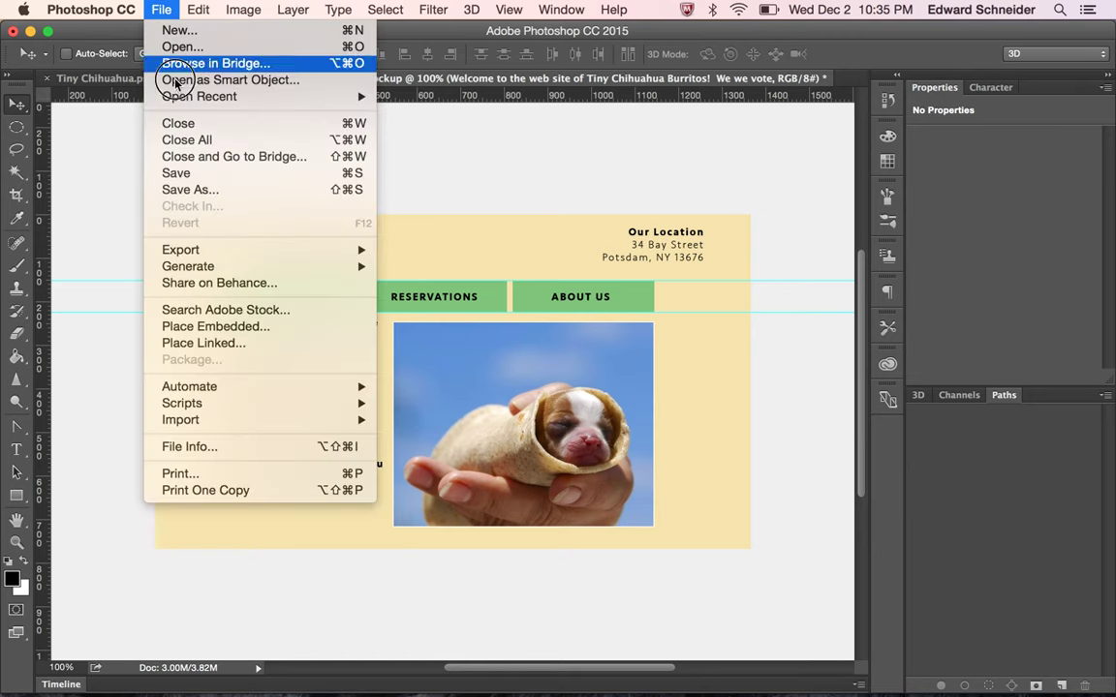
pyautogui.click(179, 189)
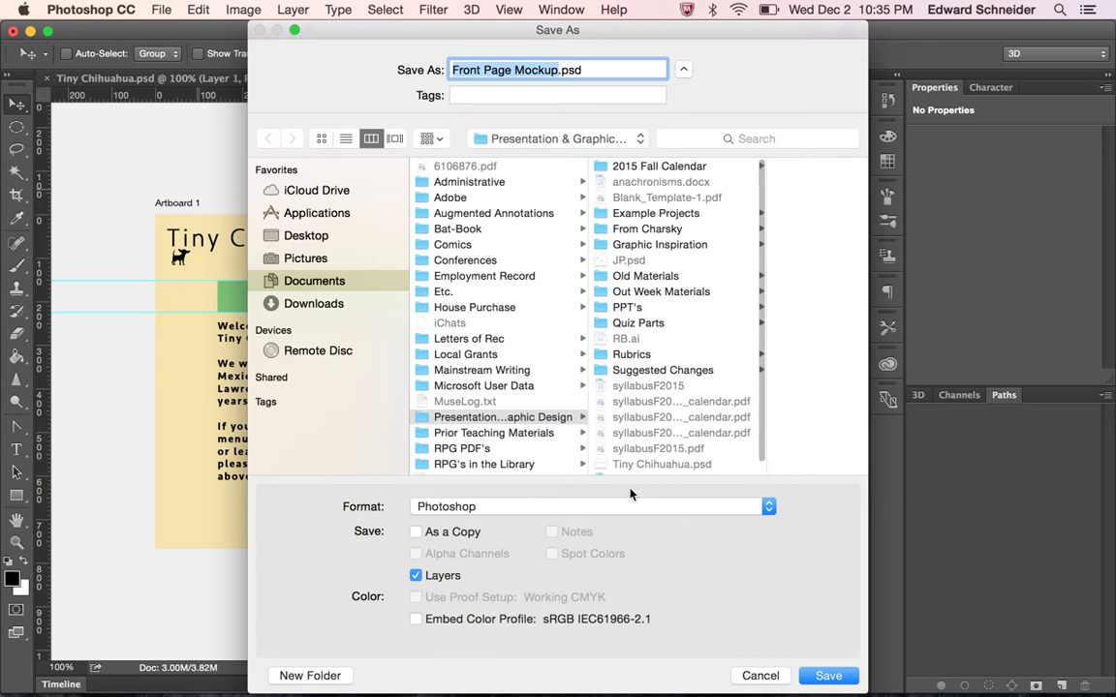
pyautogui.click(824, 676)
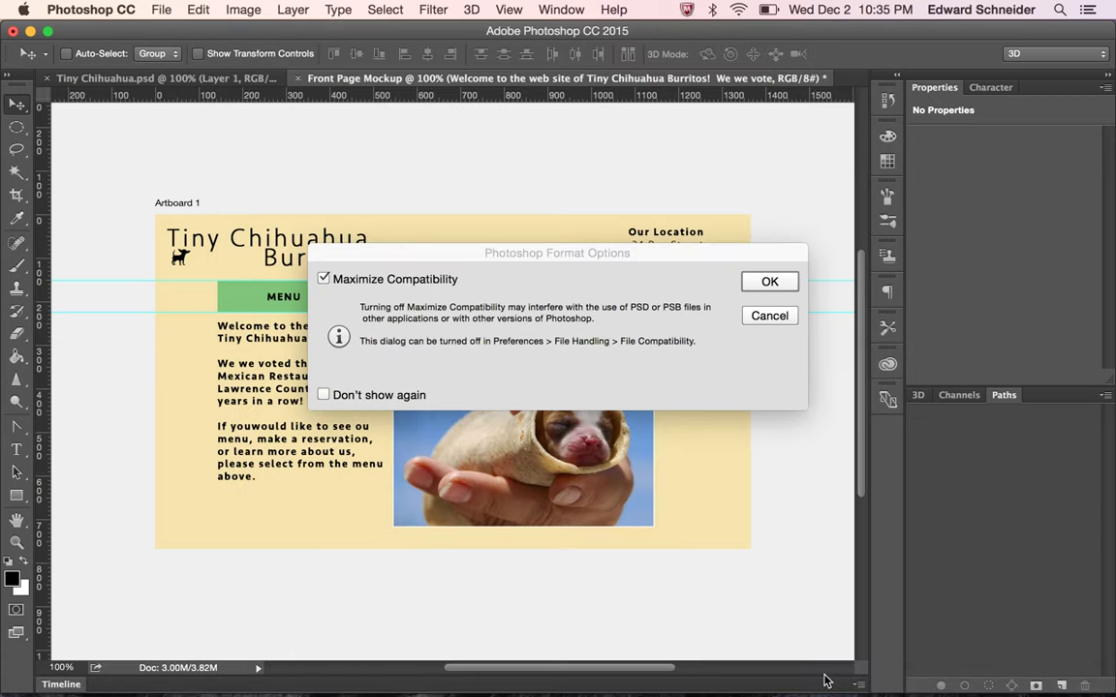
pyautogui.click(770, 282)
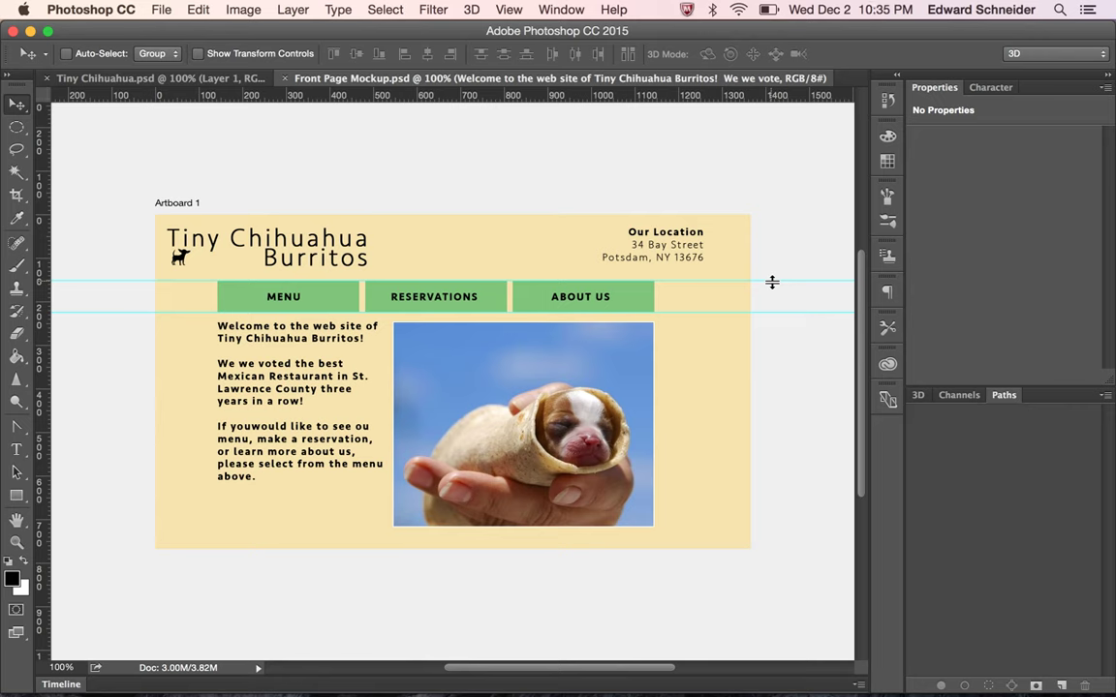
pyautogui.moveTo(611, 691)
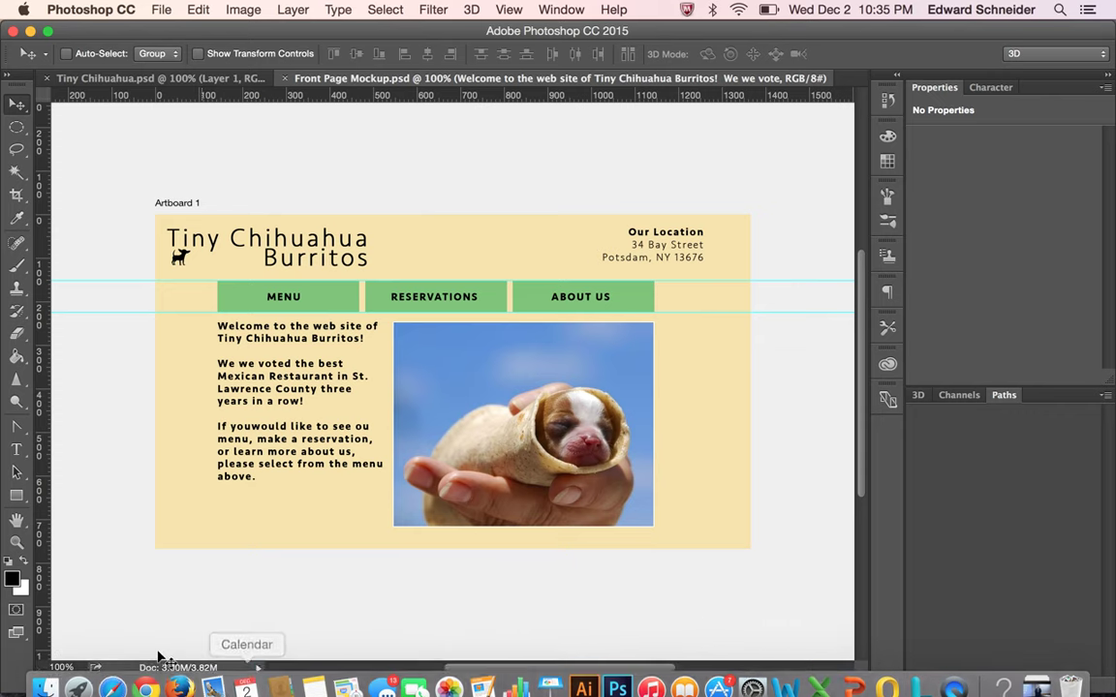
# Change the Google image search from 'chihuahua burrito' to 'tortilla texture' and run it
pyautogui.click(111, 676)
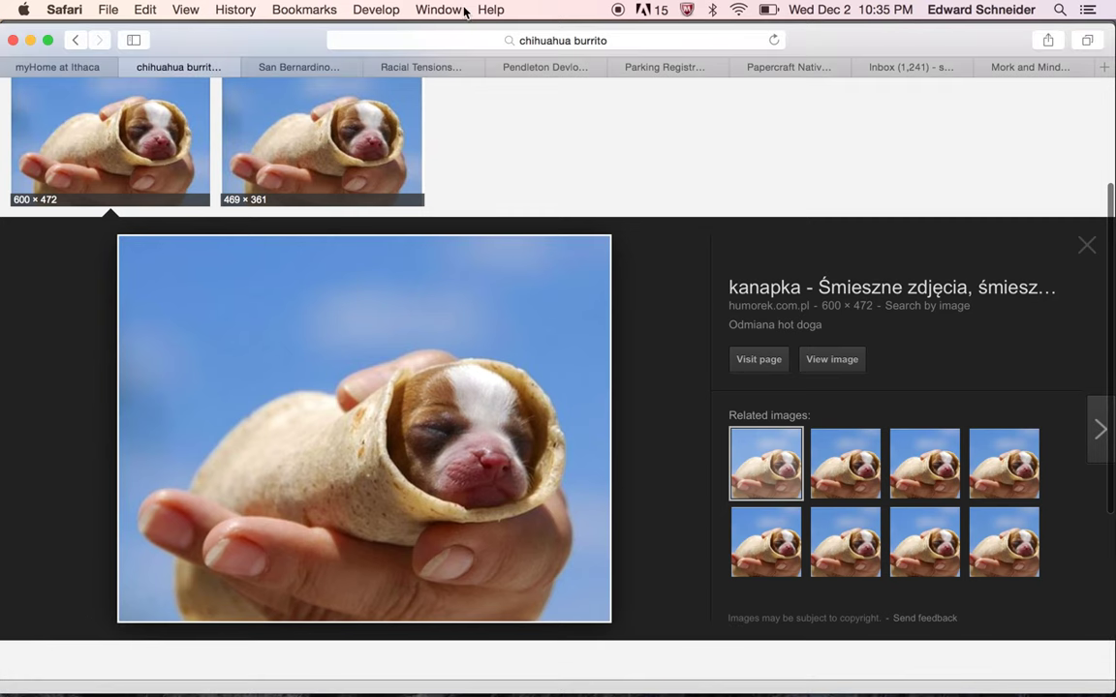
pyautogui.scroll(5, 273, 182)
pyautogui.click(244, 103)
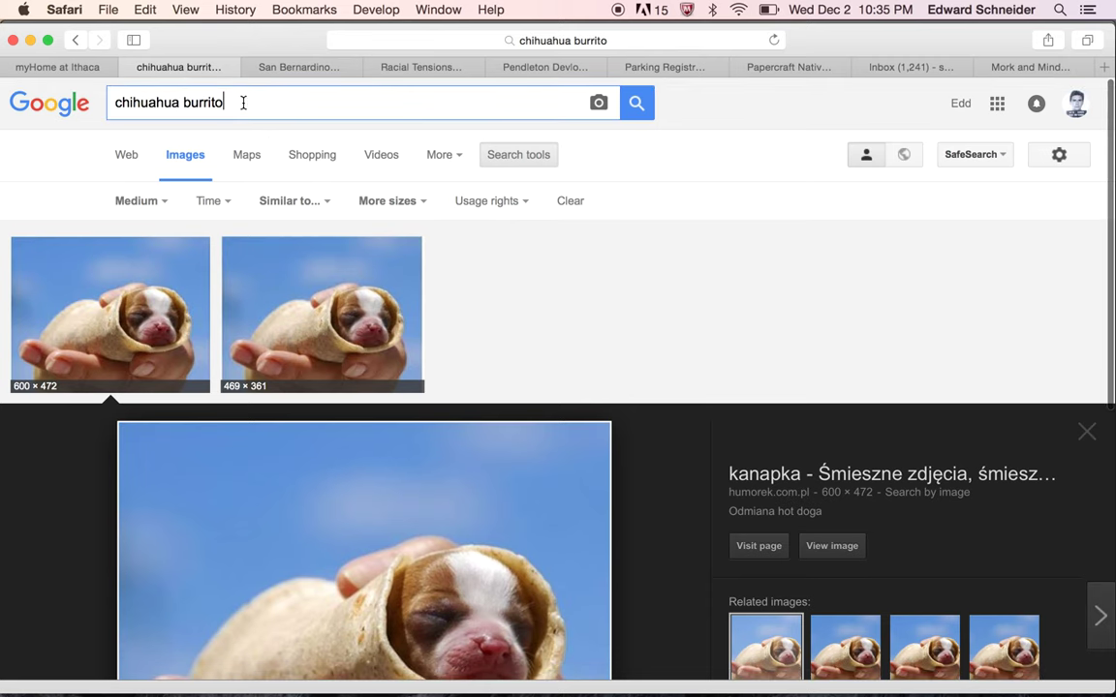
pyautogui.moveTo(182, 99); pyautogui.dragTo(1, 48)
pyautogui.press('BackSpace')
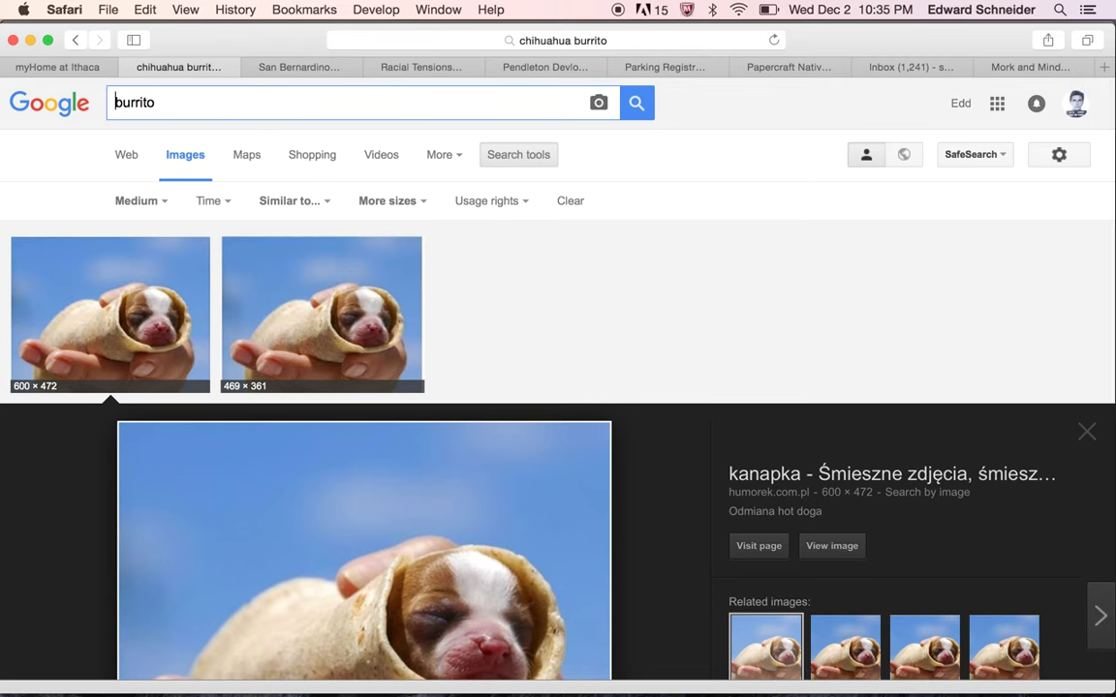
pyautogui.doubleClick(142, 102)
pyautogui.write('tortia')
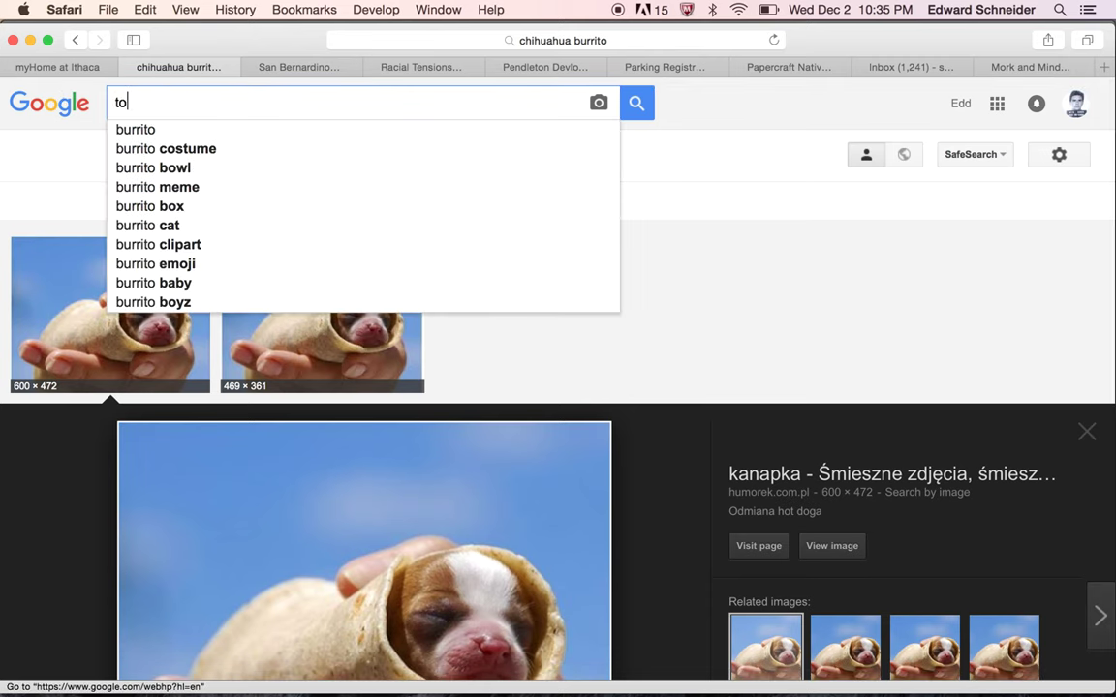
pyautogui.press('BackSpace')
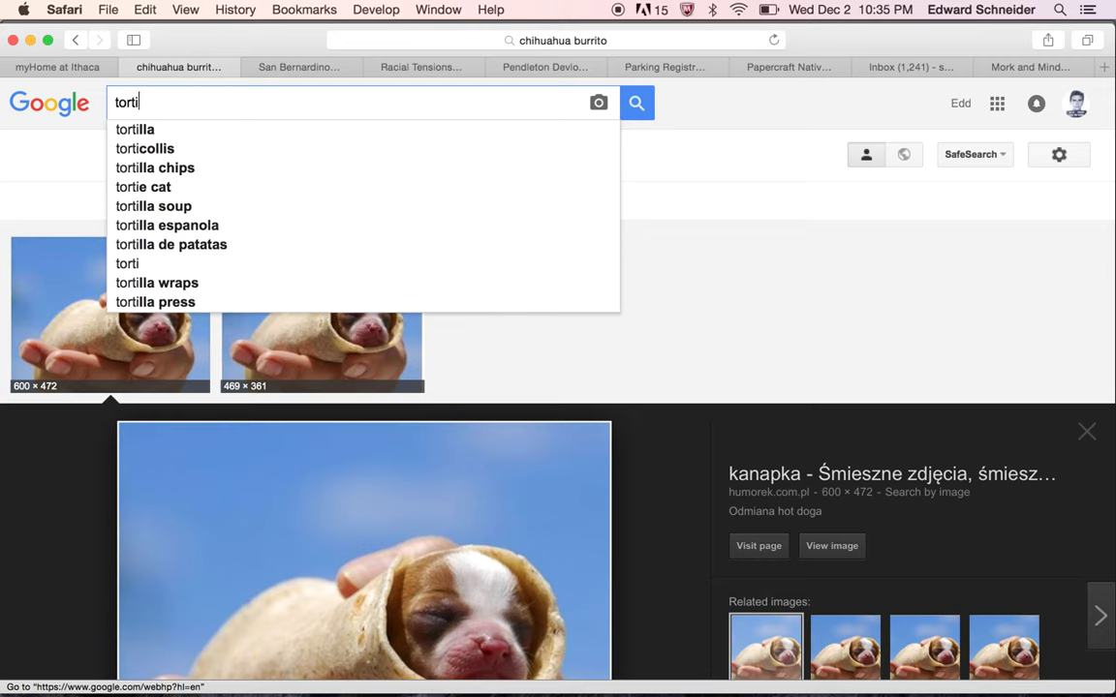
pyautogui.write('lla texture')
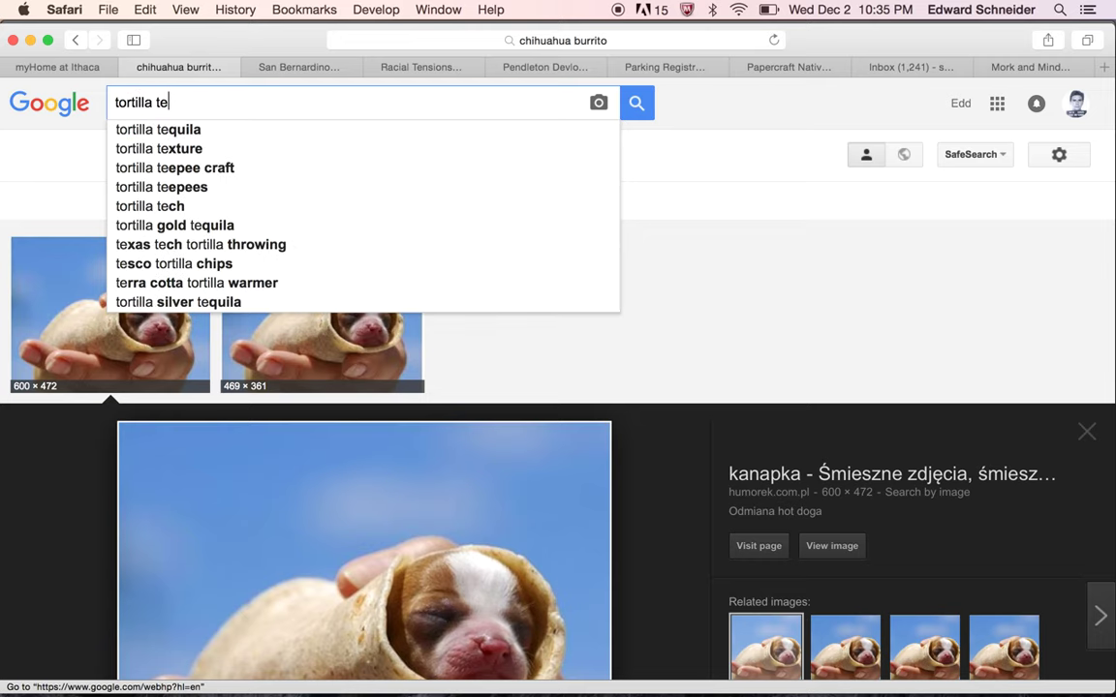
pyautogui.press('Return')
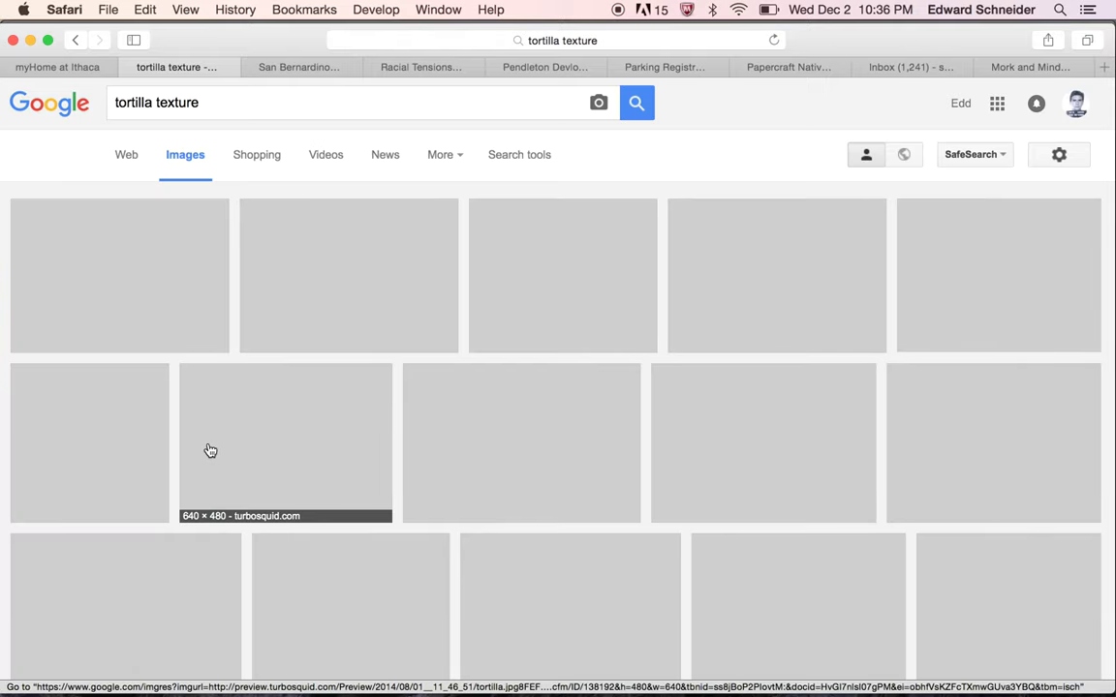
# Copy the full-size pale, diagonal-grained corn tortilla texture image and return to Photoshop
pyautogui.scroll(-5, 449, 422)
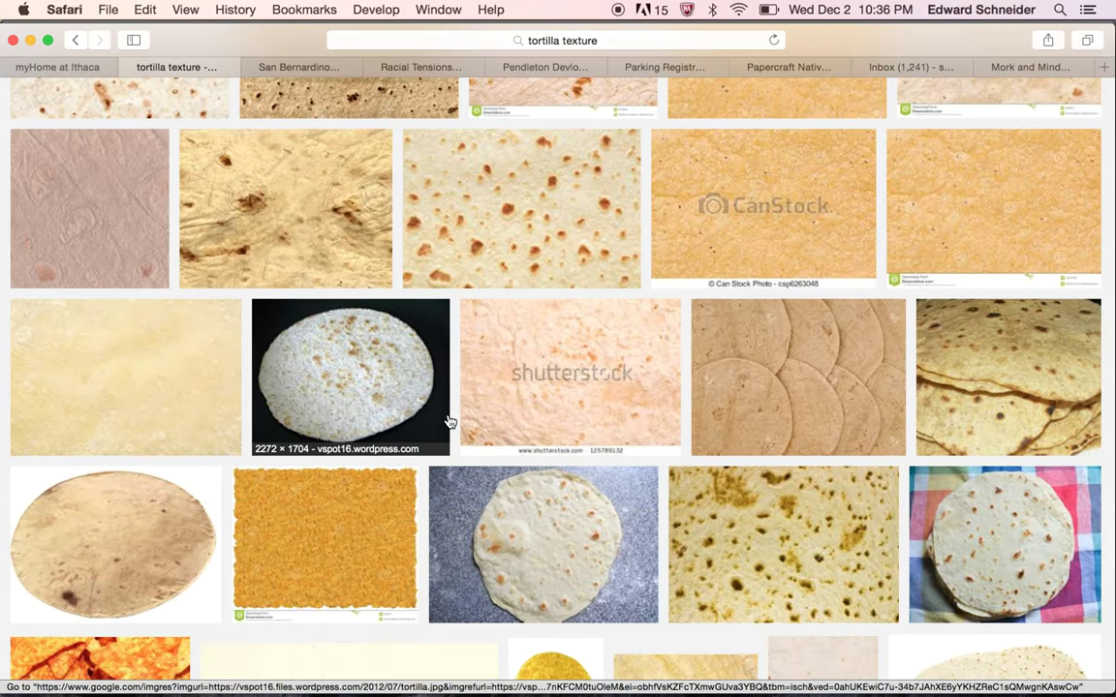
pyautogui.scroll(-2, 450, 421)
pyautogui.scroll(-5, 450, 421)
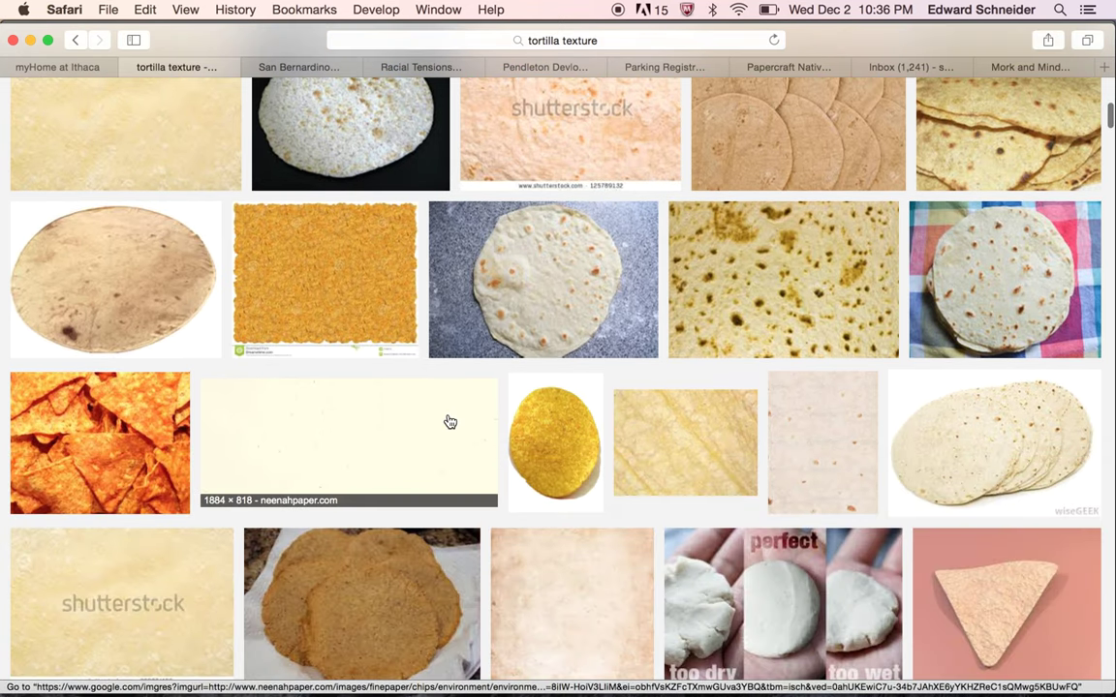
pyautogui.scroll(-1, 450, 421)
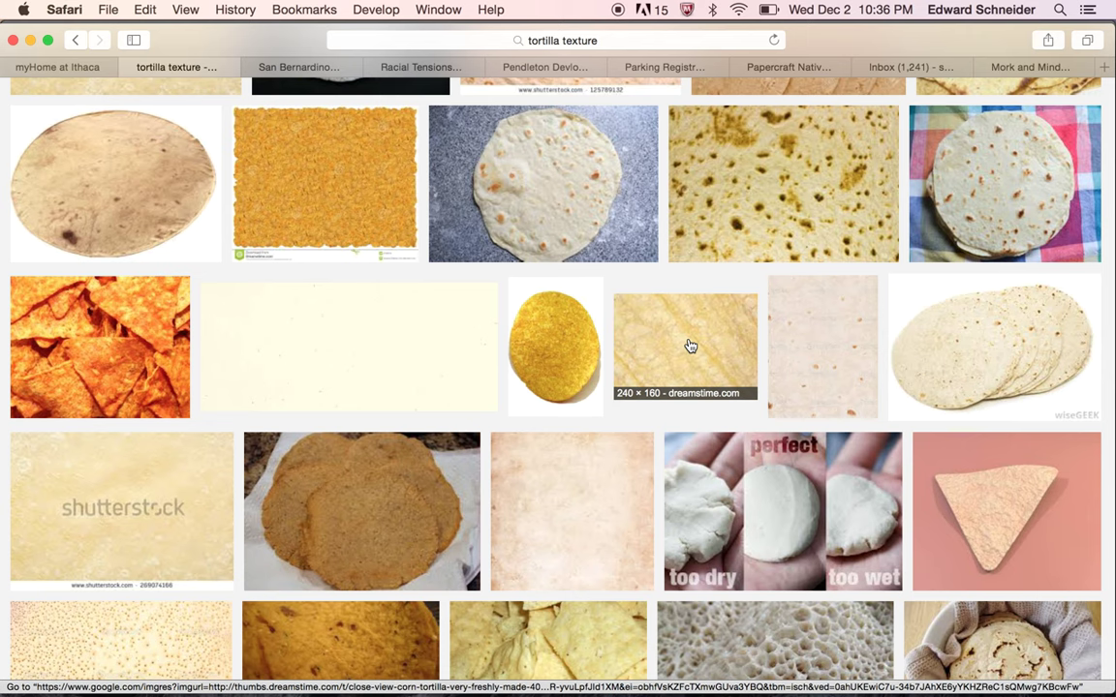
pyautogui.scroll(-10, 689, 346)
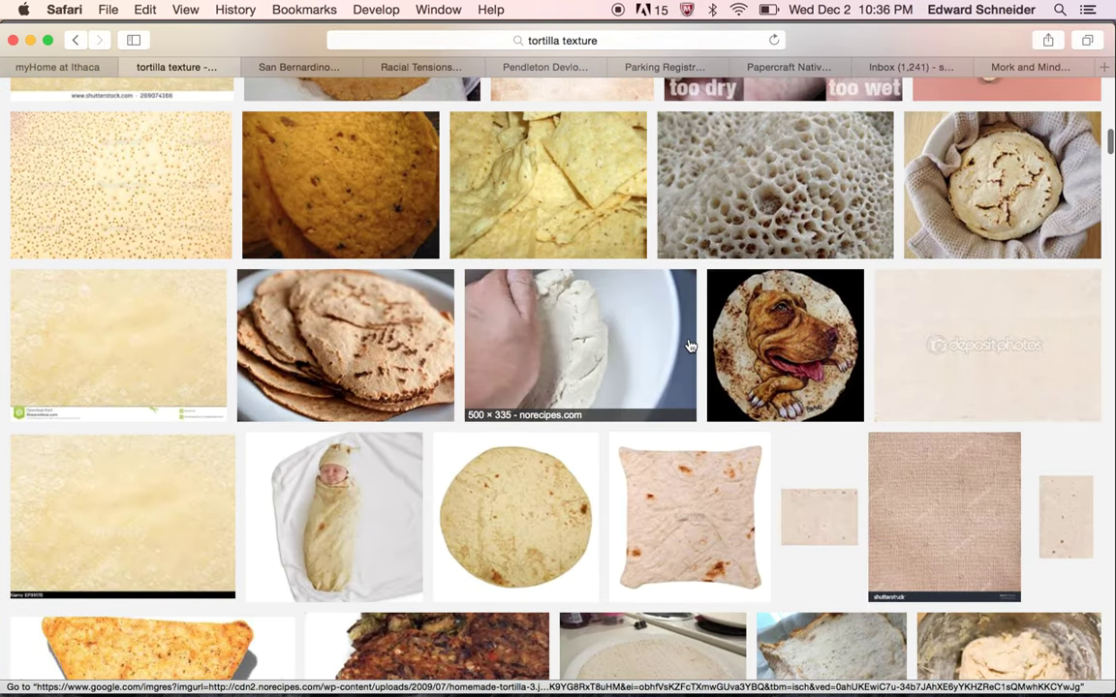
pyautogui.scroll(-14, 690, 345)
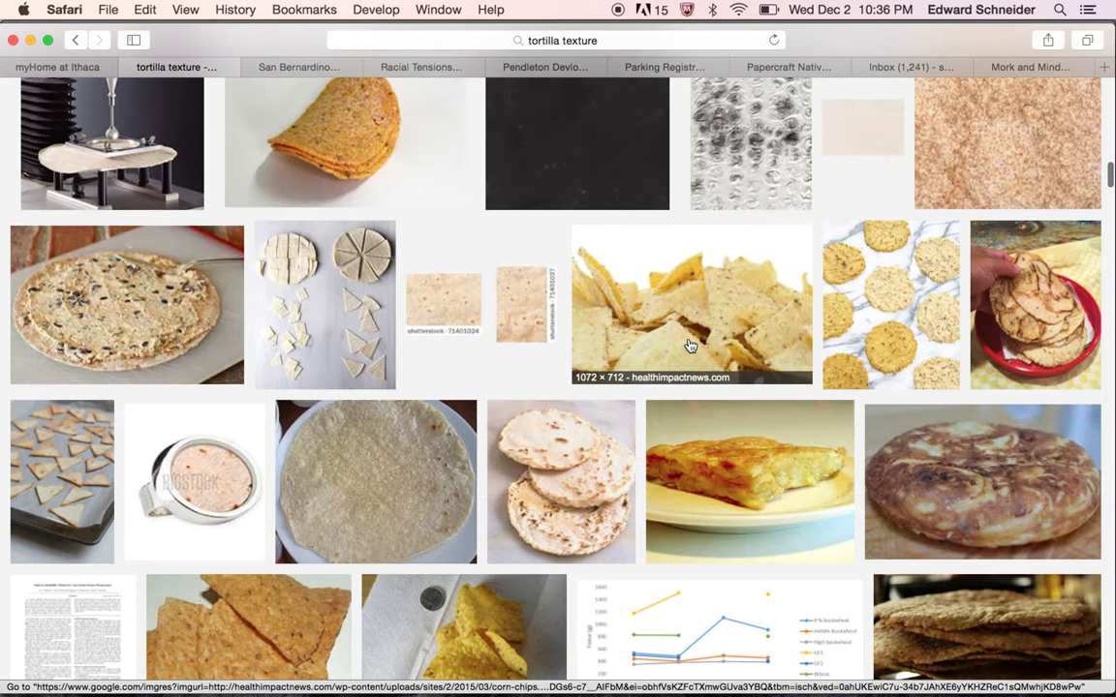
pyautogui.scroll(20, 689, 346)
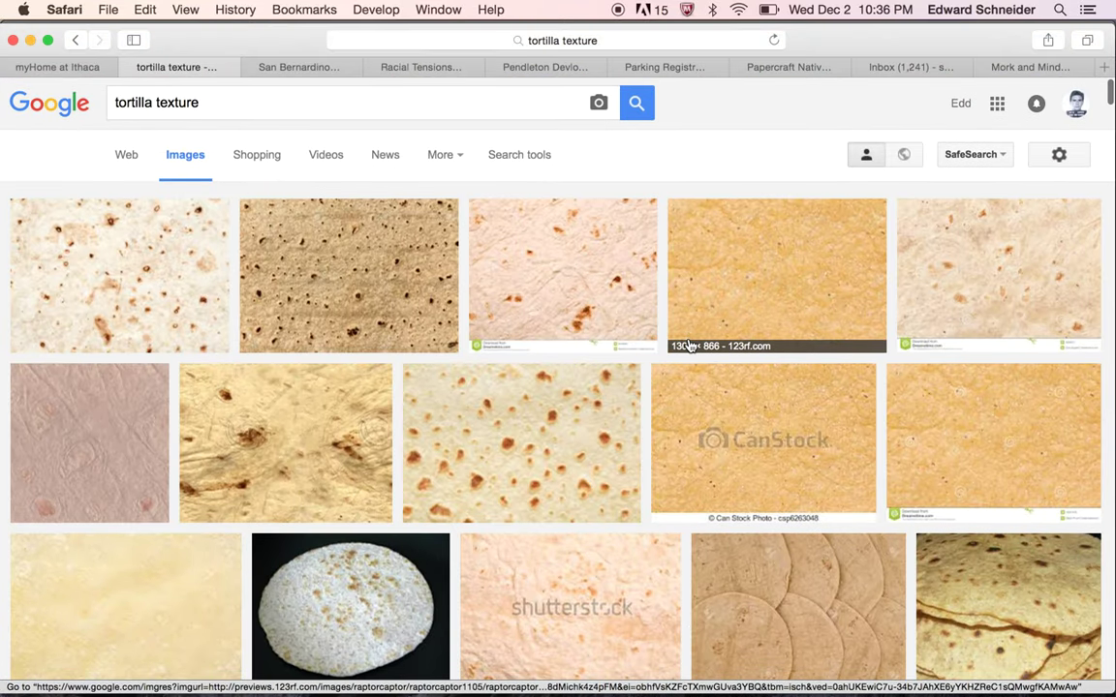
pyautogui.click(805, 248)
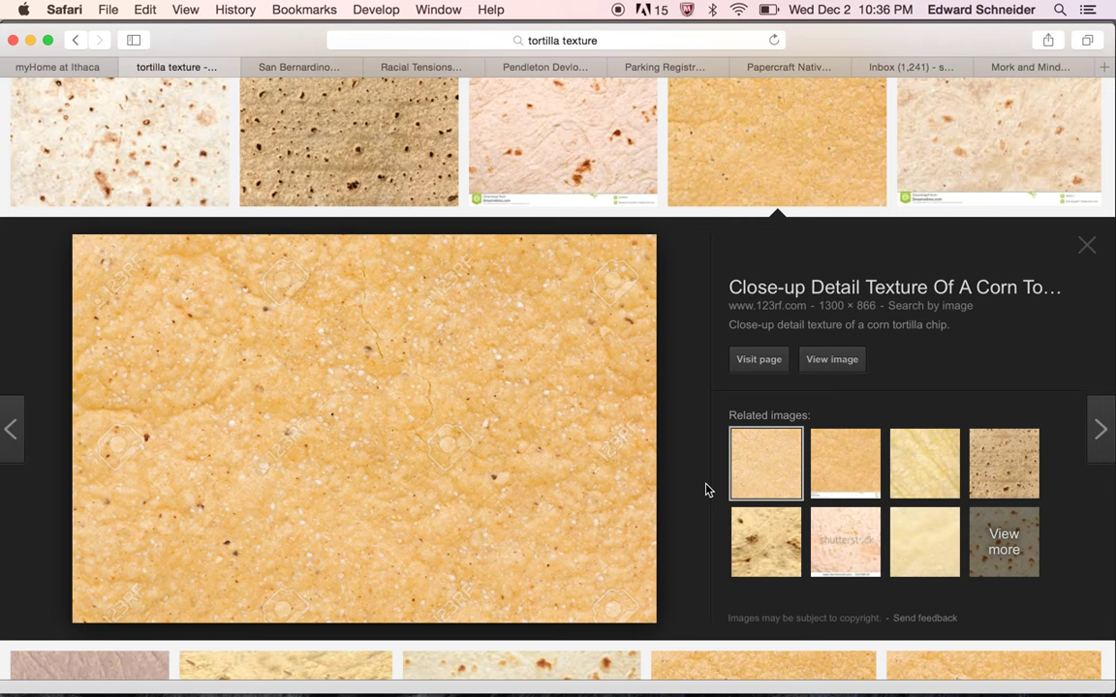
pyautogui.scroll(3, 705, 490)
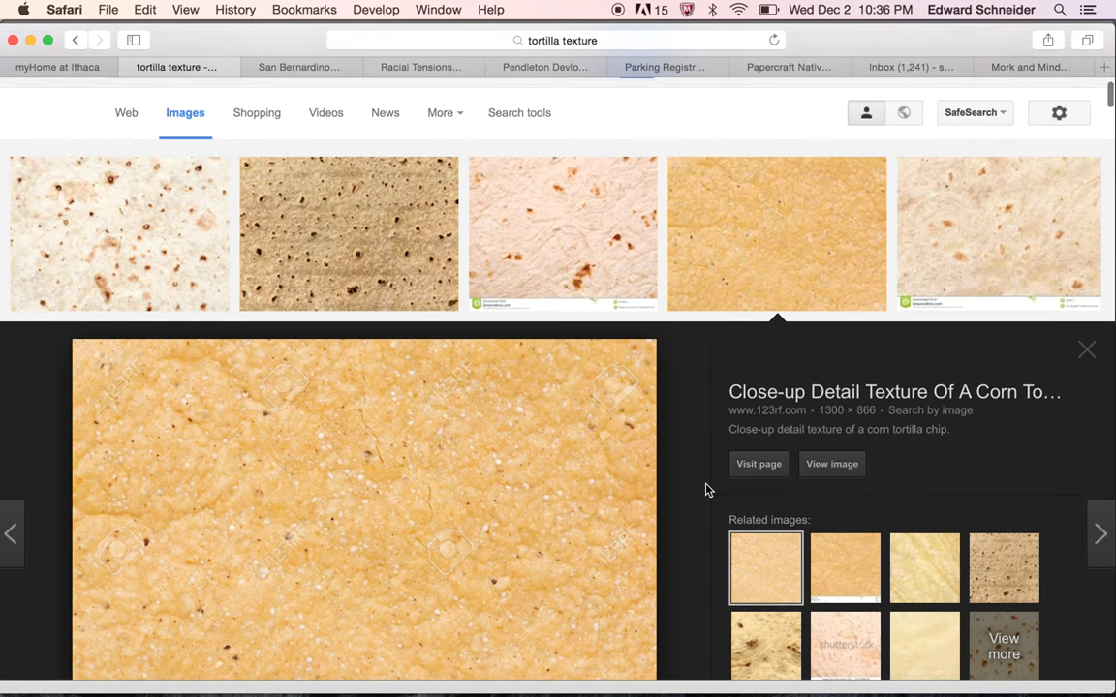
pyautogui.scroll(-10, 705, 490)
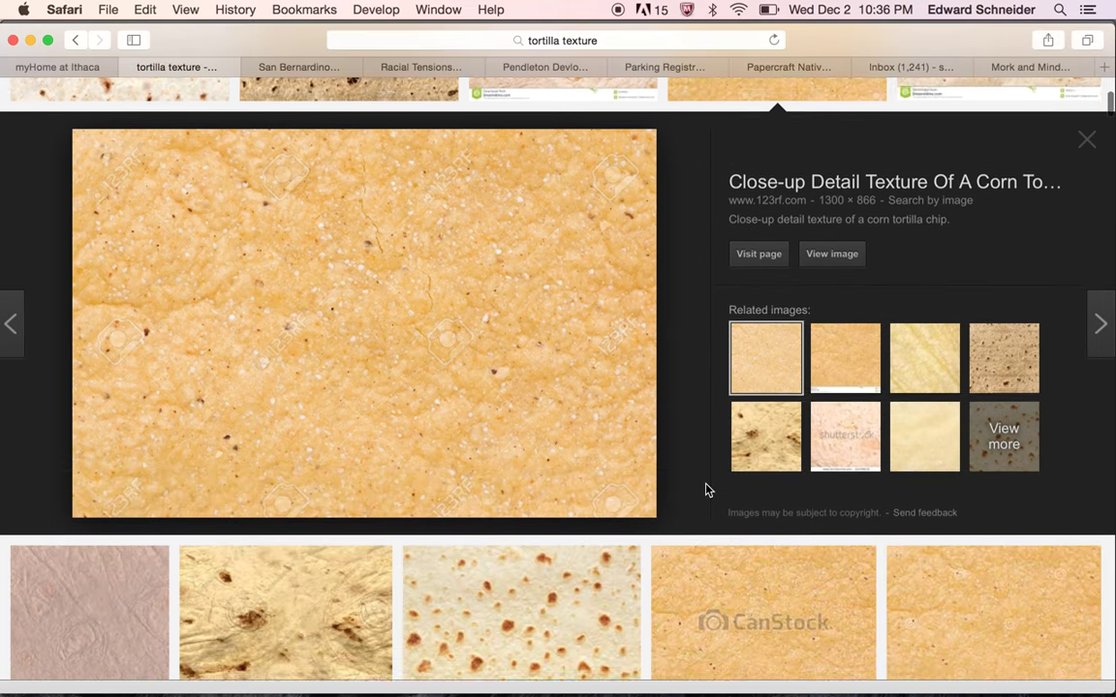
pyautogui.scroll(4, 707, 490)
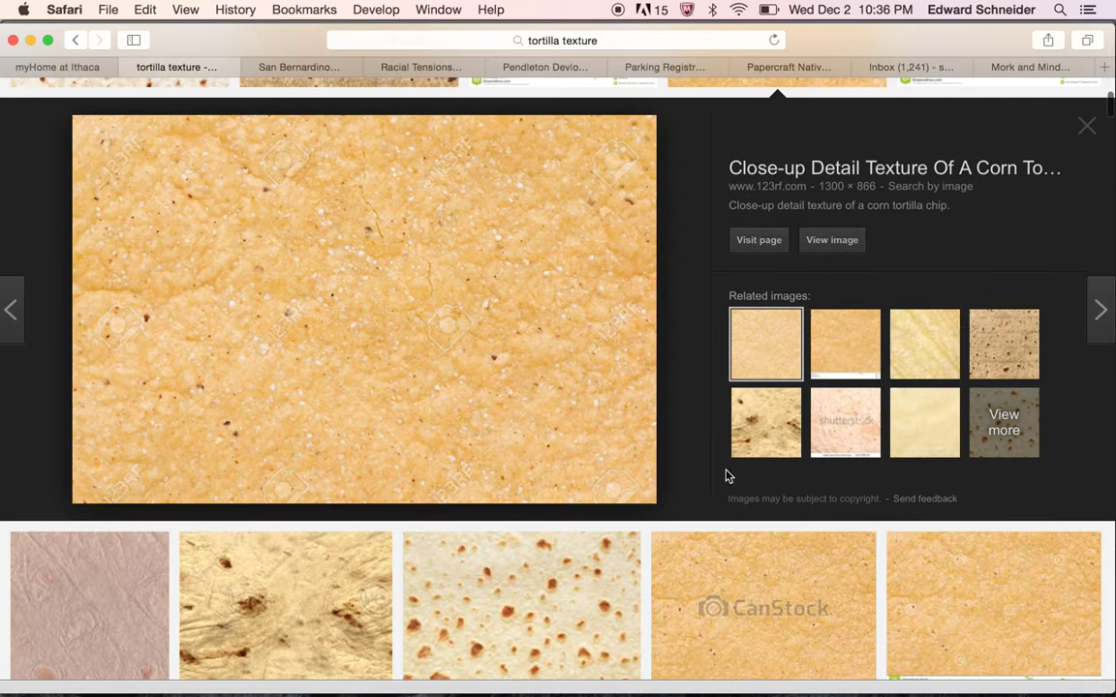
pyautogui.click(925, 356)
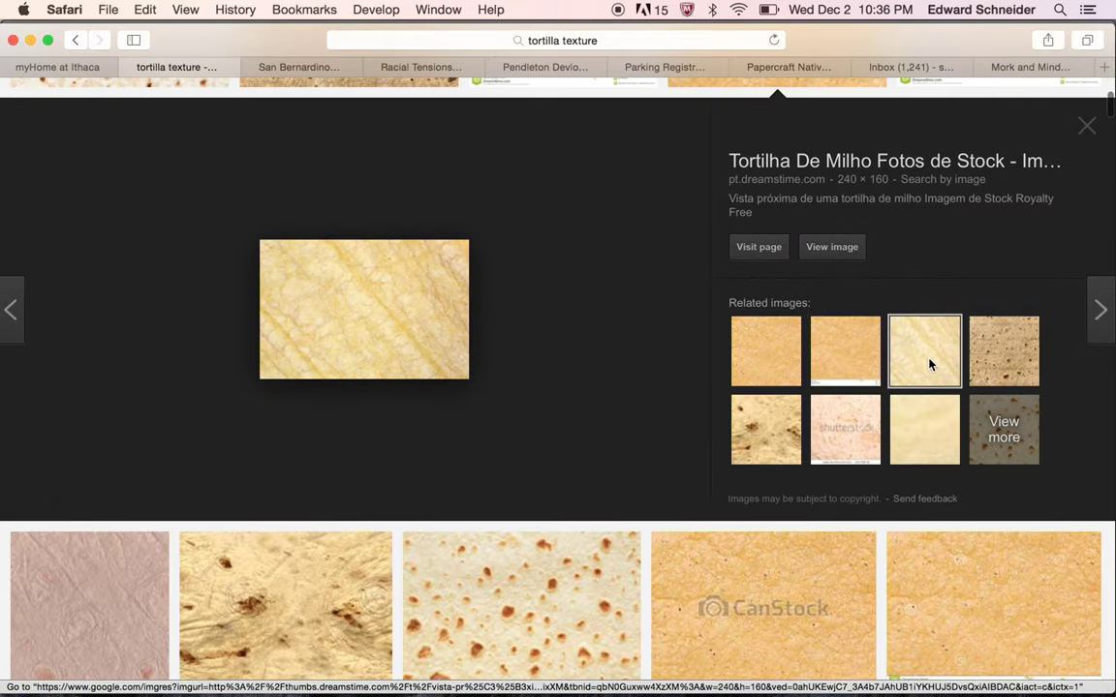
pyautogui.click(835, 247)
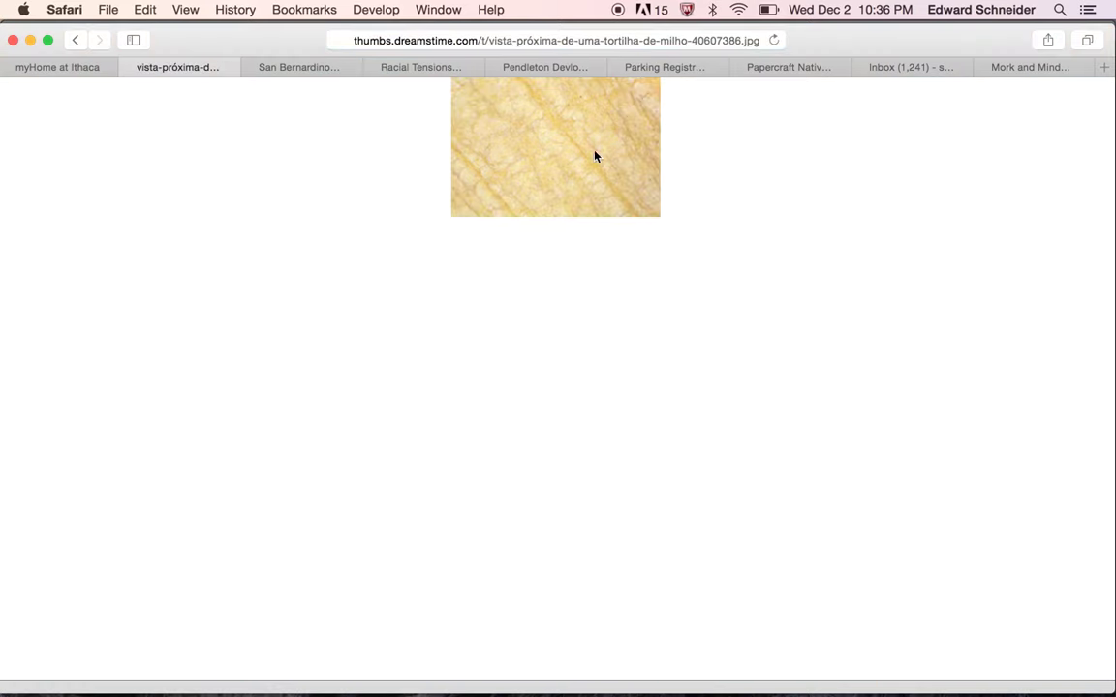
pyautogui.rightClick(515, 152)
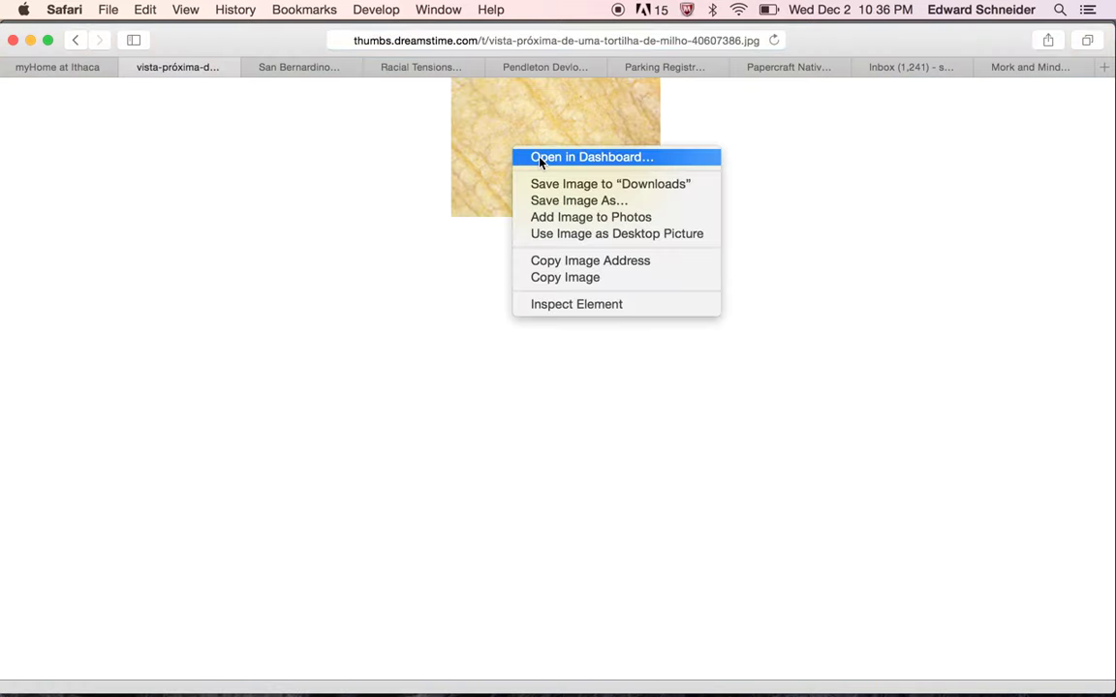
pyautogui.click(576, 278)
pyautogui.press('super+Tab')
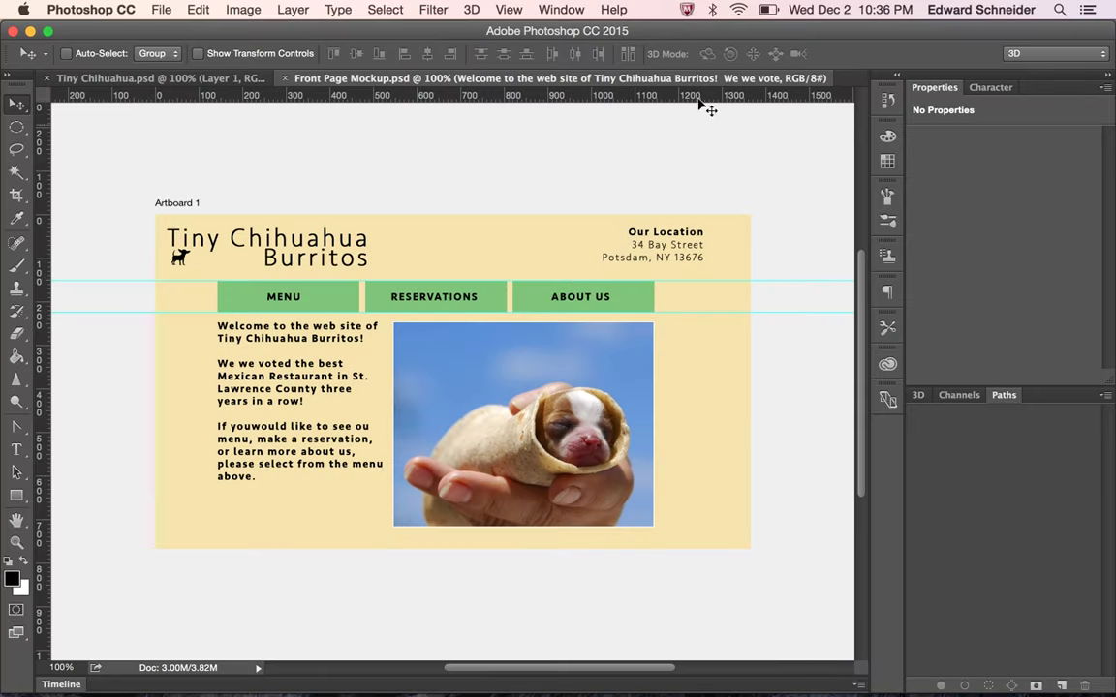
# Show the Layers panel, select Layer 1, and paste the tortilla texture above it
pyautogui.click(571, 12)
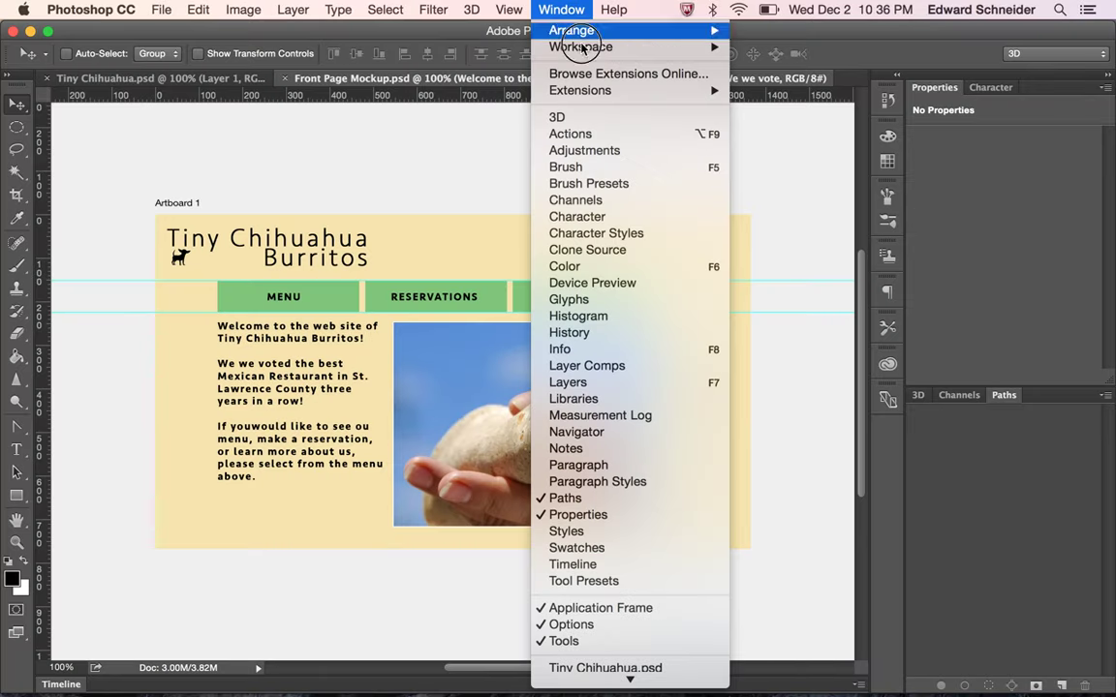
pyautogui.click(666, 382)
pyautogui.click(945, 471)
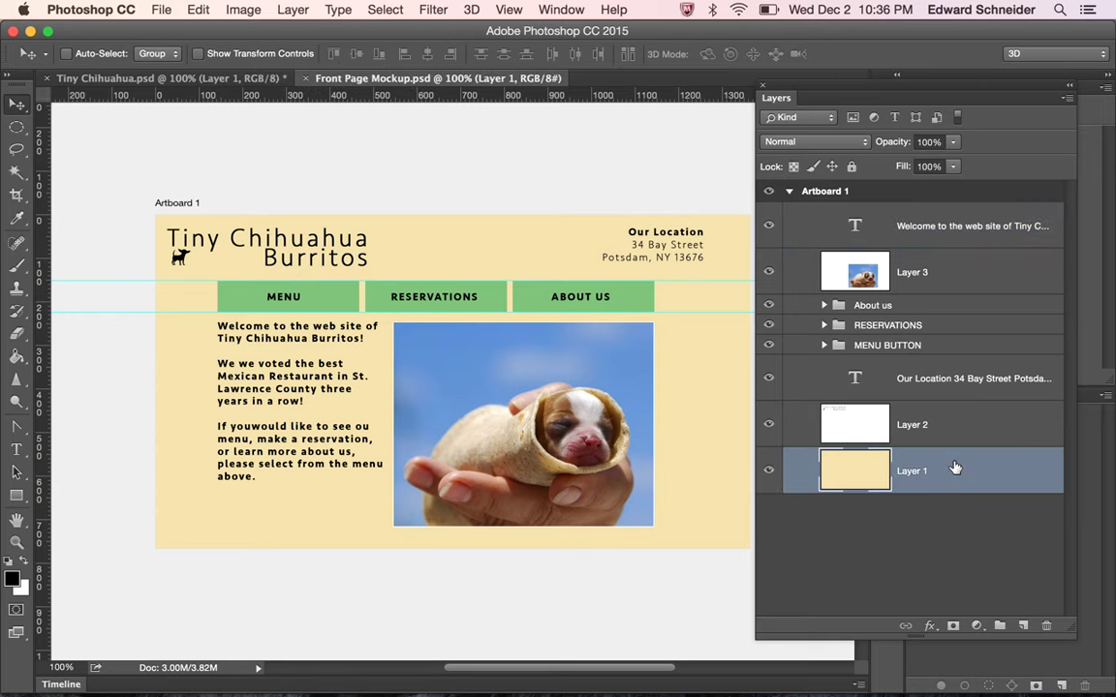
pyautogui.press('super+v')
# Scale the tortilla texture until it covers the entire artboard
pyautogui.press('super+t')
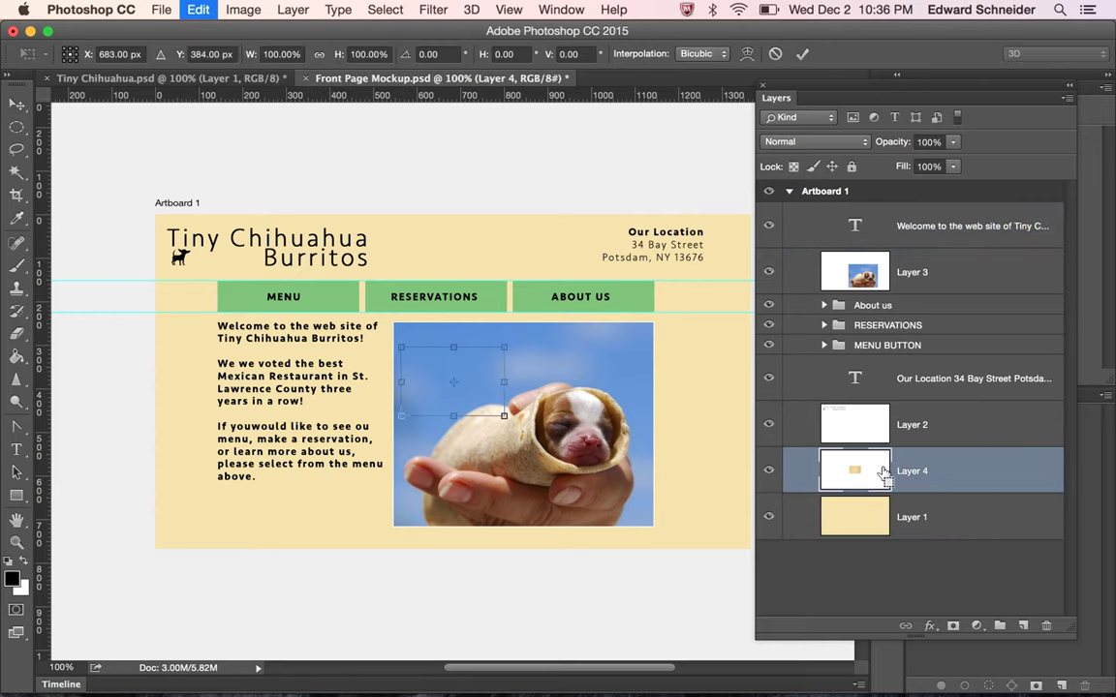
pyautogui.moveTo(505, 415); pyautogui.dragTo(716, 556)
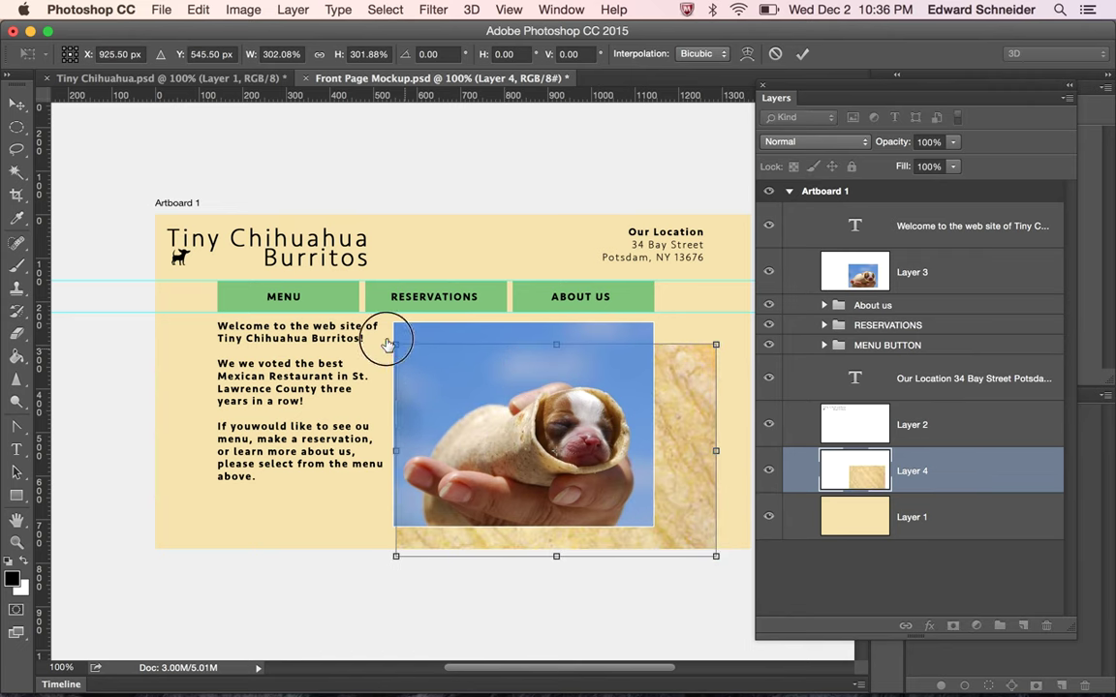
pyautogui.moveTo(397, 347); pyautogui.dragTo(150, 205)
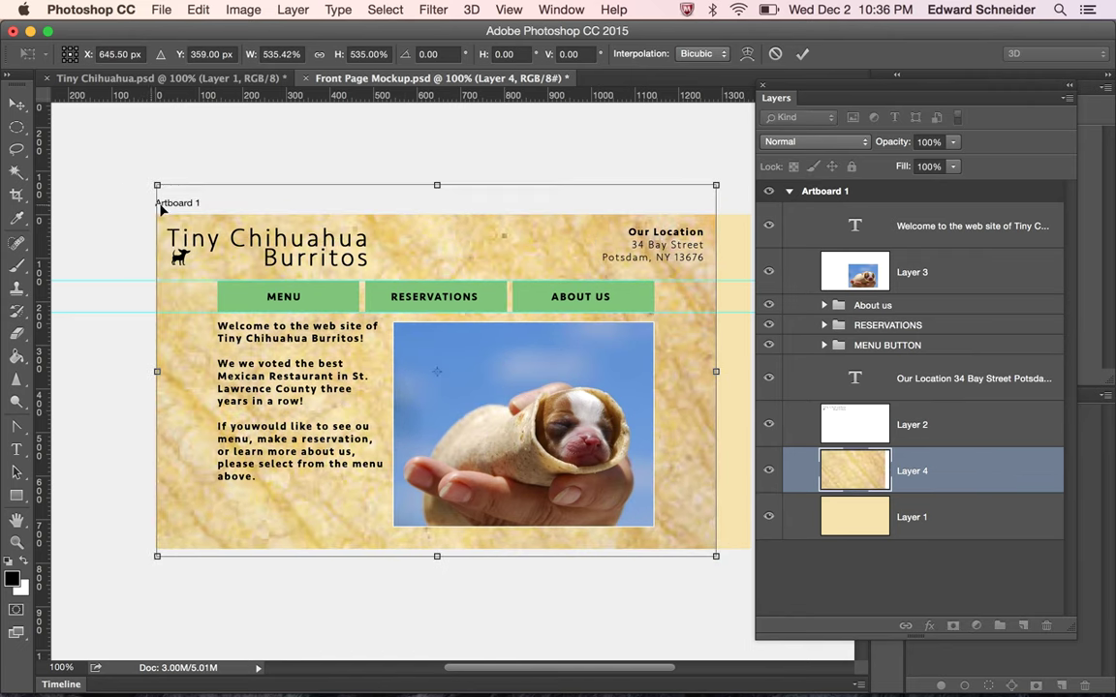
pyautogui.hscroll(5, 551, 421)
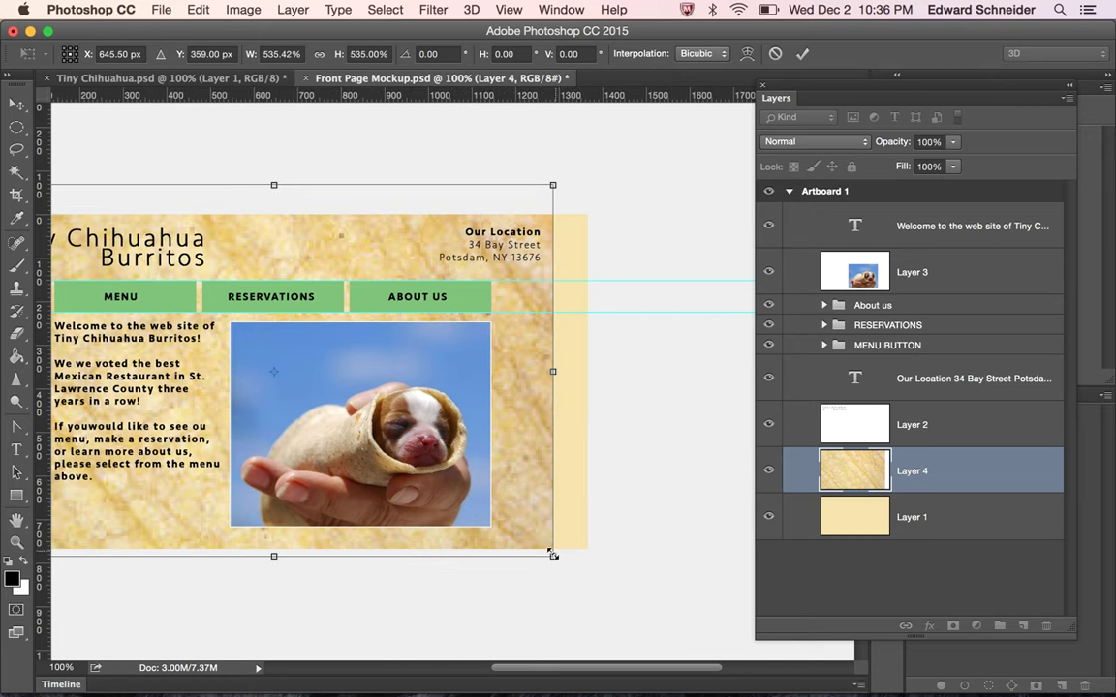
pyautogui.moveTo(552, 556); pyautogui.dragTo(590, 588)
pyautogui.press('Return')
pyautogui.hscroll(-3, 592, 592)
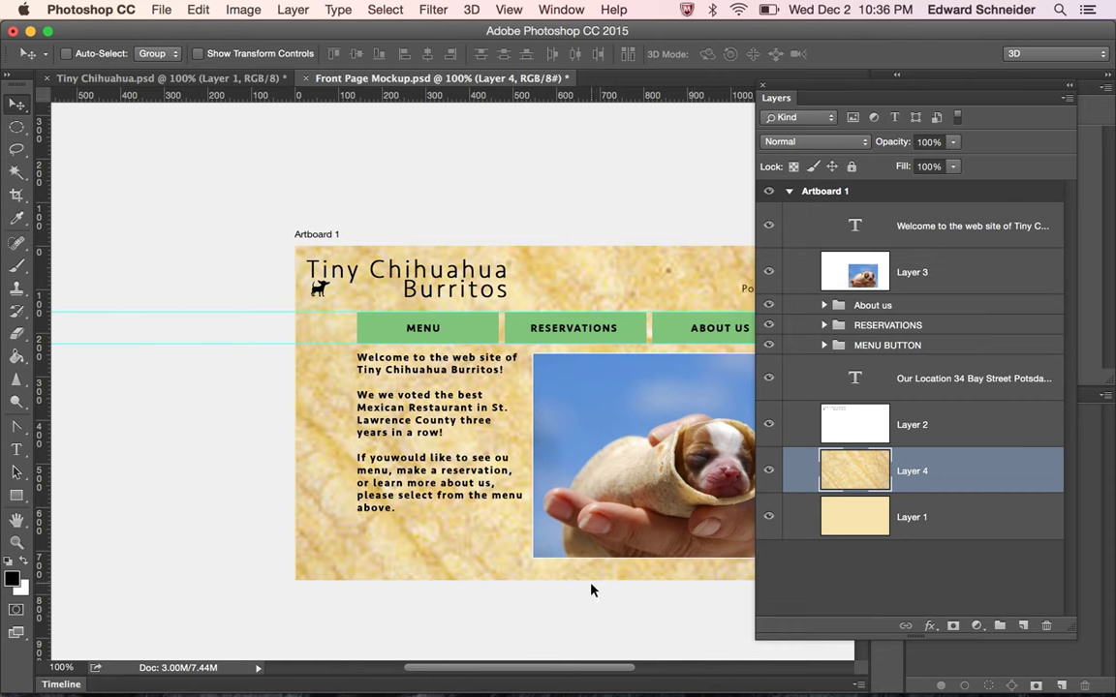
pyautogui.scroll(-2, 593, 590)
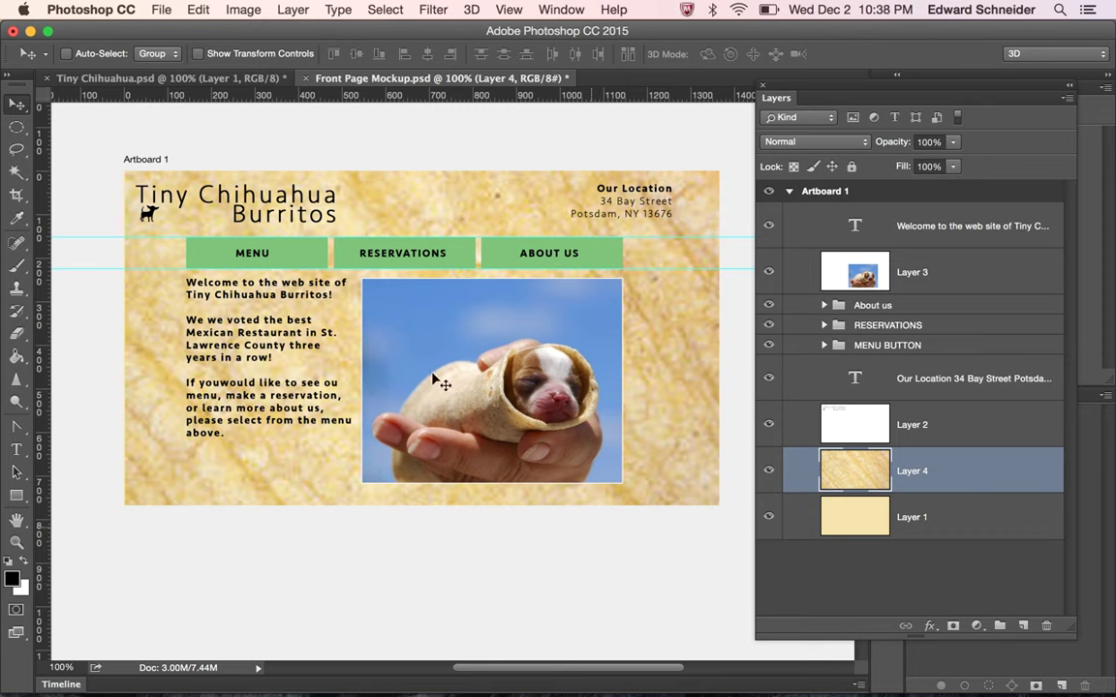
# Save Front Page Mockup.psd, then bring QuickTime Player to the front from the Dock
pyautogui.click(158, 9)
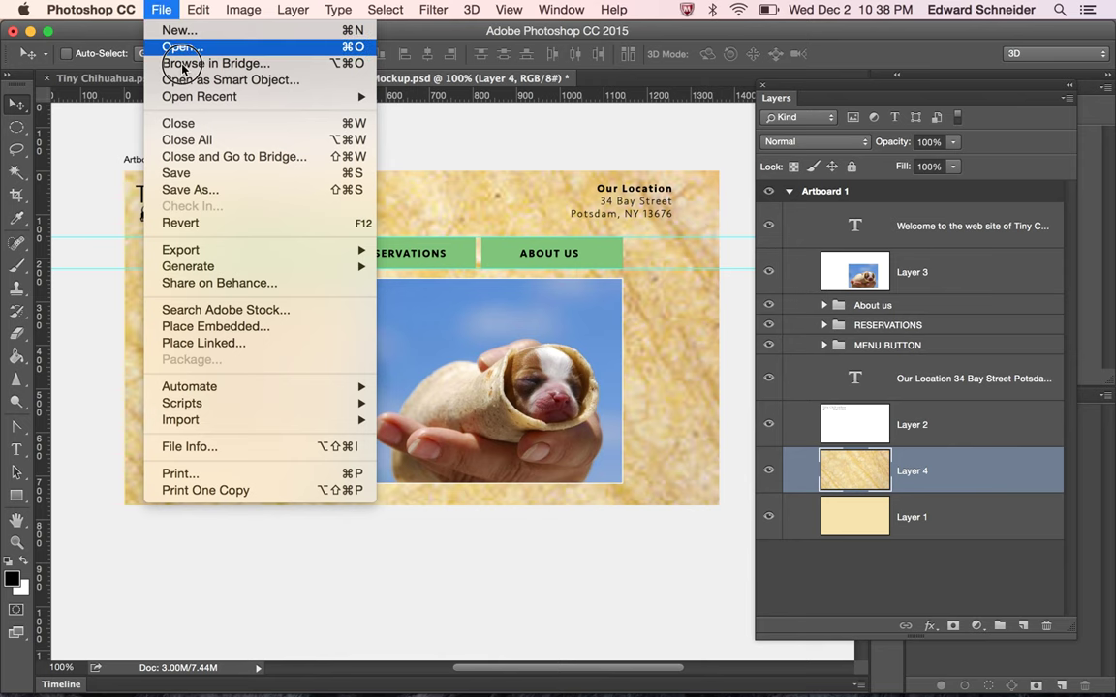
pyautogui.click(205, 171)
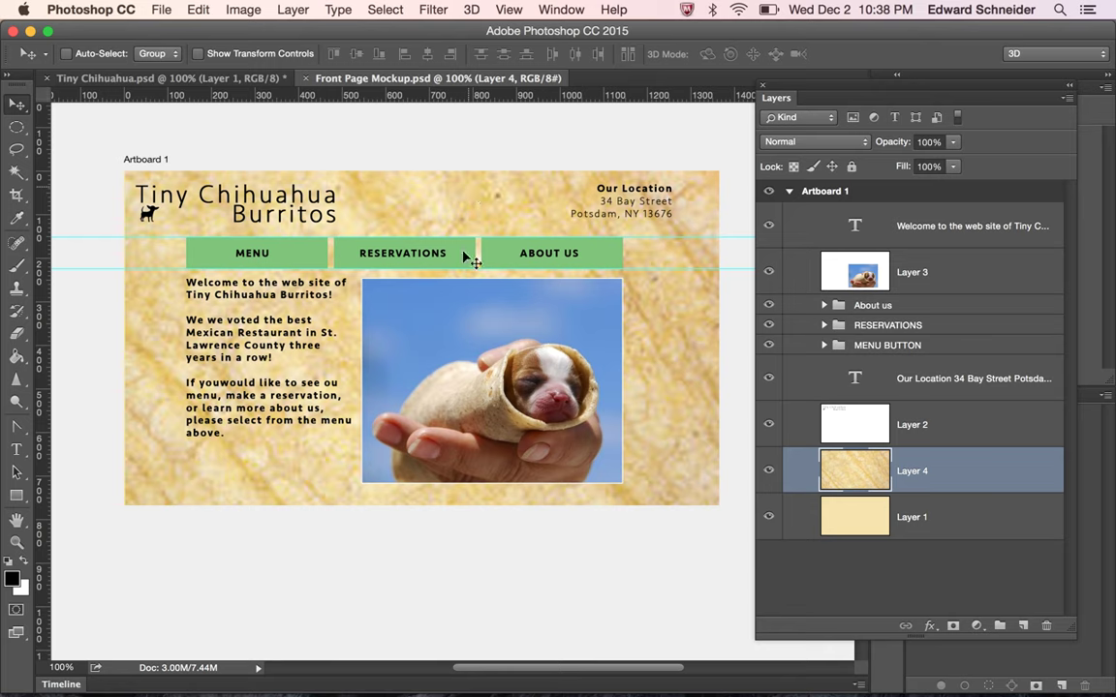
pyautogui.moveTo(404, 689)
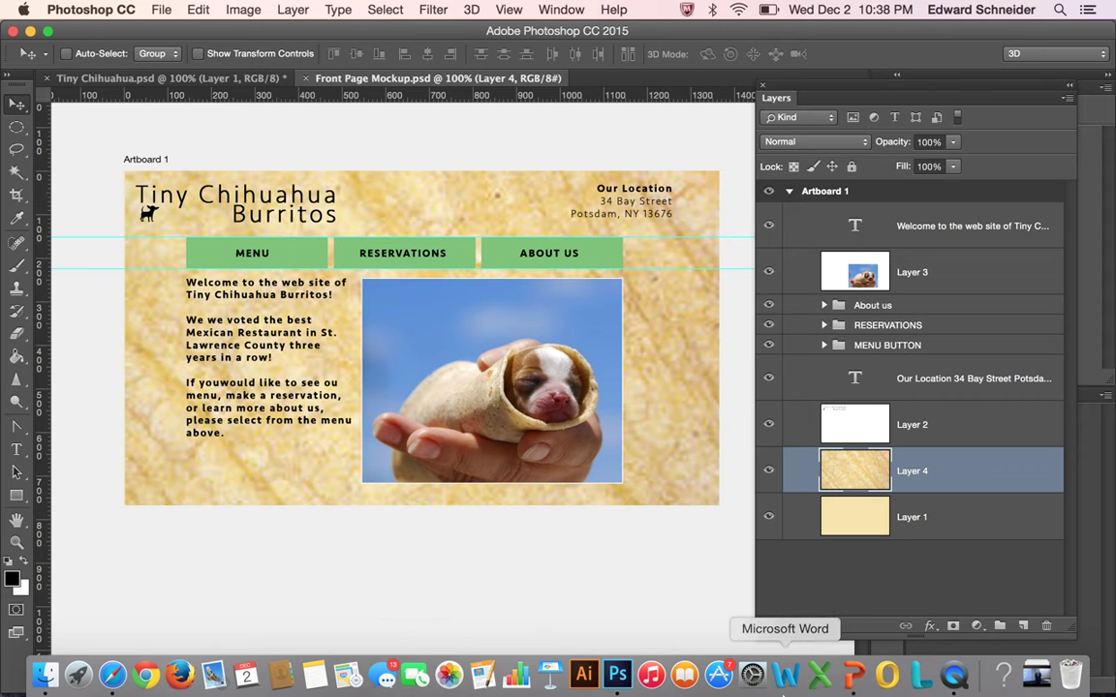
pyautogui.click(954, 675)
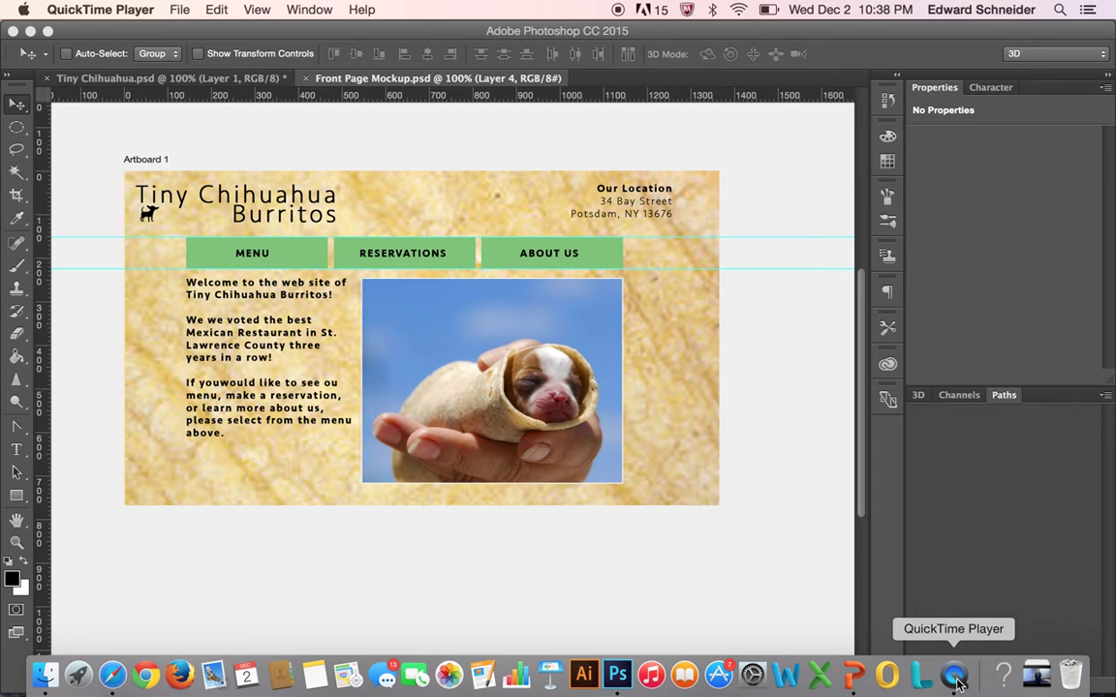